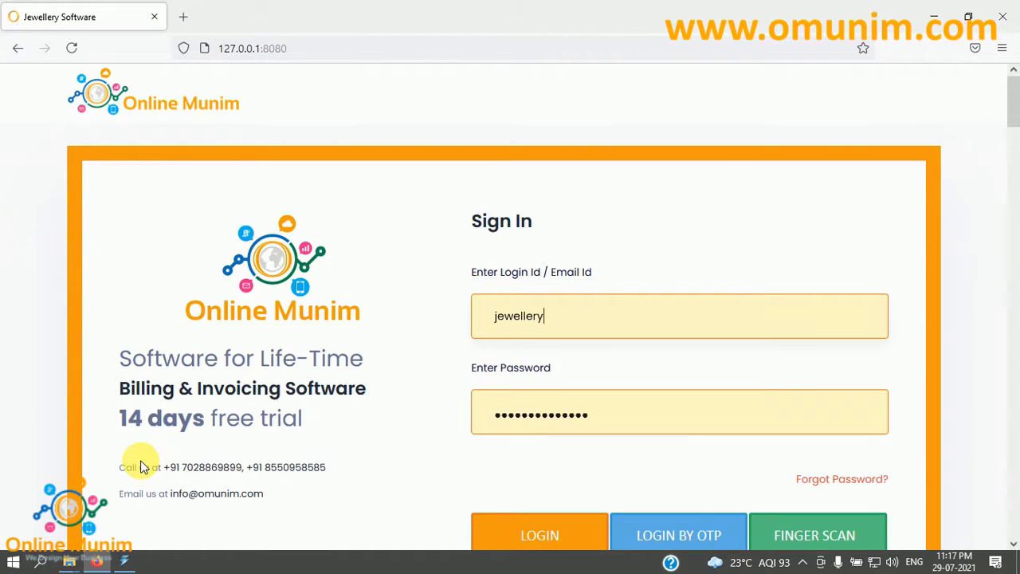
Log in to the jewellery software with the login ID and password already filled in
{"action": "scroll", "coordinate": [288, 368], "scroll_direction": "down", "scroll_amount": 1}
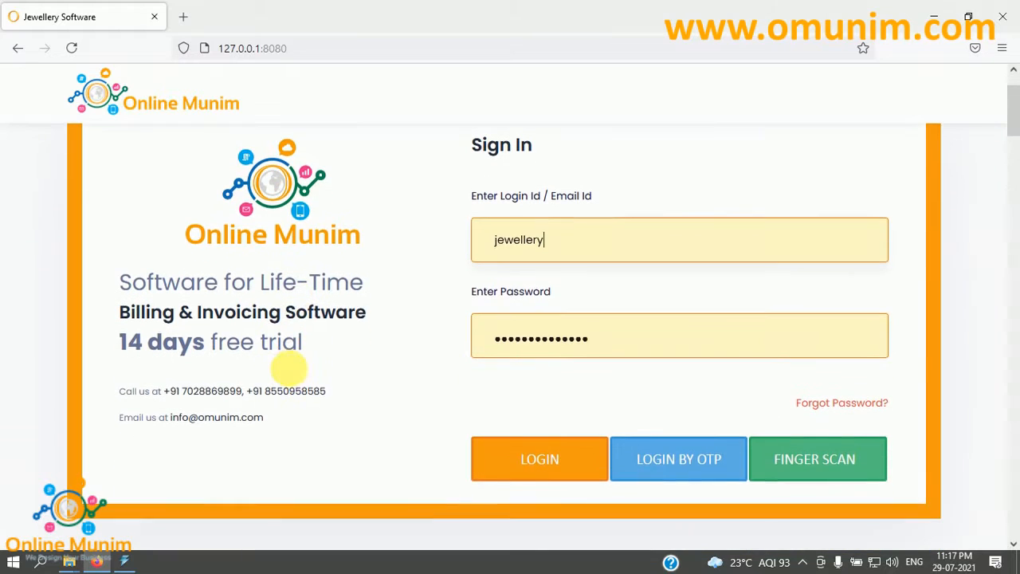
{"action": "scroll", "coordinate": [287, 367], "scroll_direction": "up", "scroll_amount": 1}
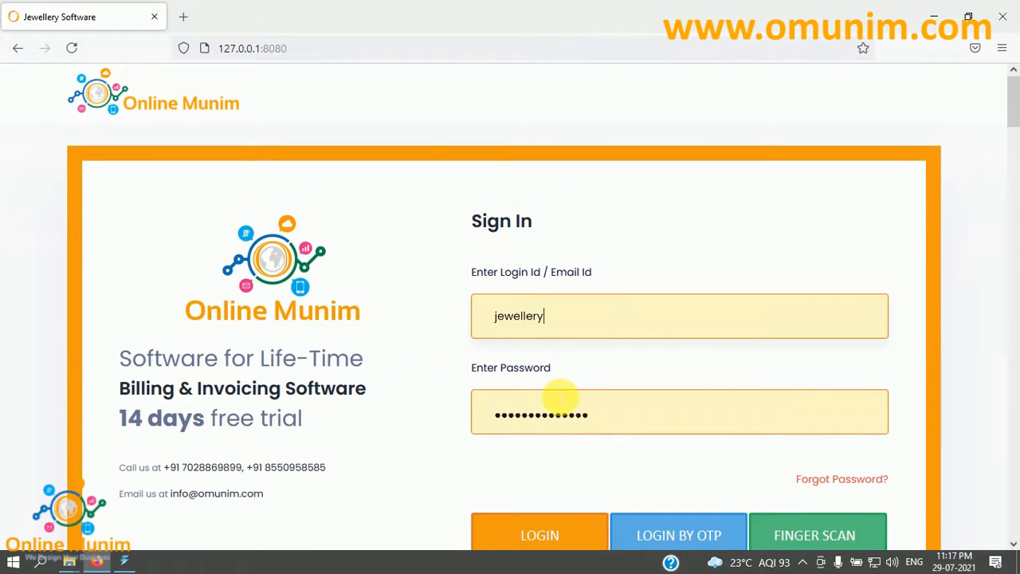
{"action": "scroll", "coordinate": [558, 402], "scroll_direction": "down", "scroll_amount": 1}
{"action": "left_click", "coordinate": [547, 462]}
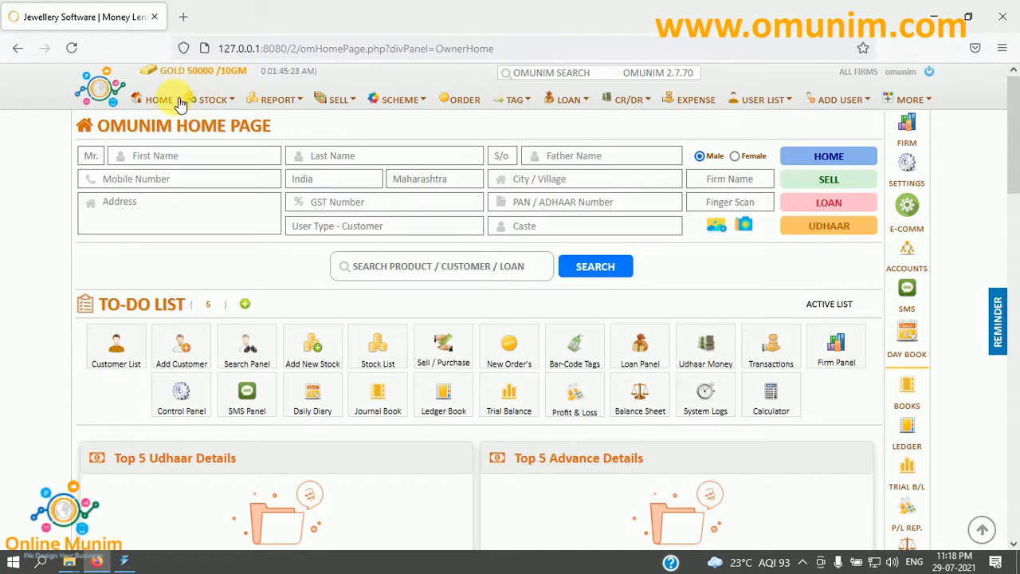
{"action": "left_click", "coordinate": [239, 106]}
{"action": "left_click", "coordinate": [239, 107]}
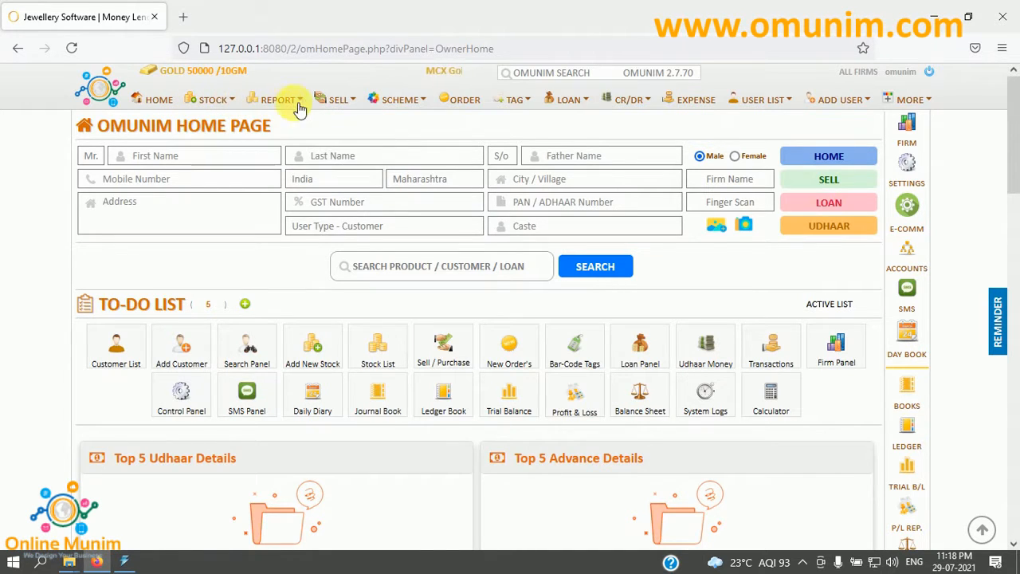
{"action": "left_click", "coordinate": [306, 107]}
{"action": "left_click", "coordinate": [306, 107]}
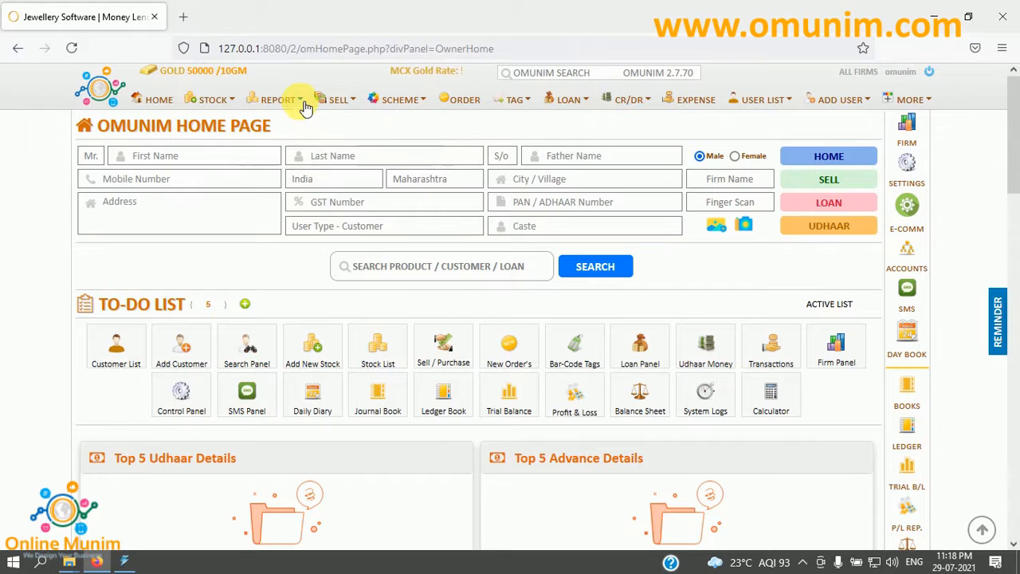
{"action": "left_click", "coordinate": [347, 106]}
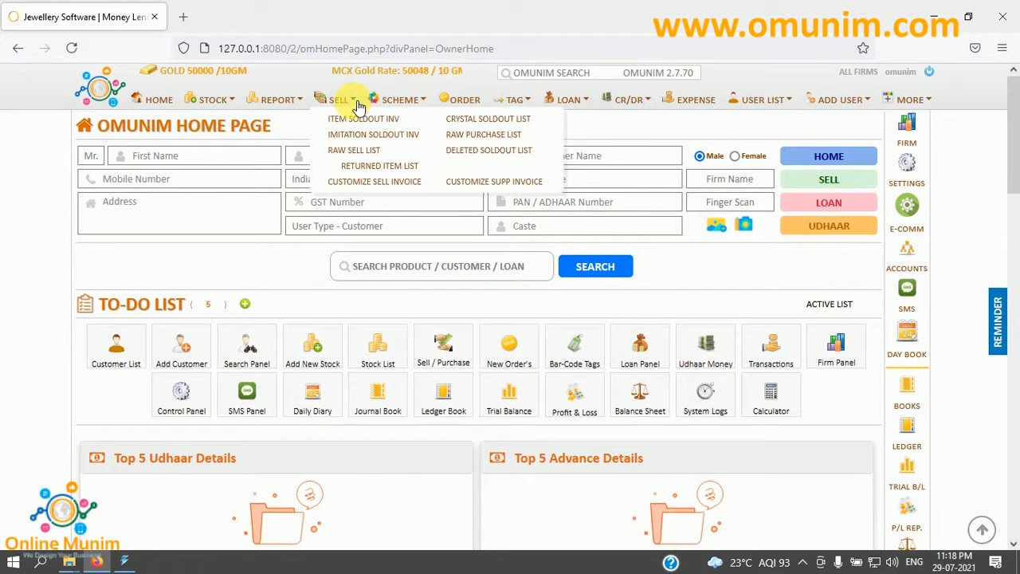
{"action": "left_click", "coordinate": [356, 104]}
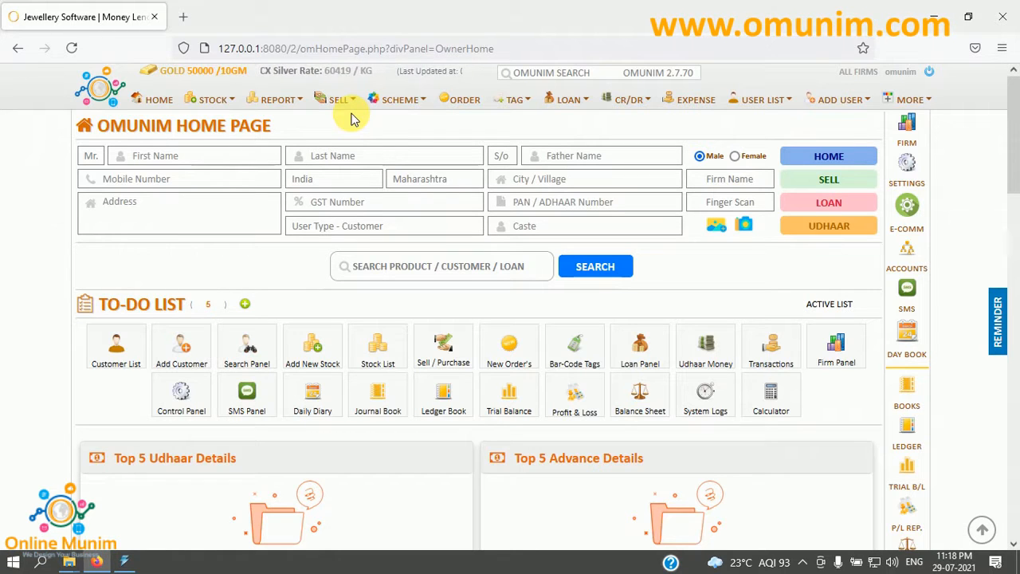
Open the fine jewellery stock entry form and reset its list of added items
{"action": "left_click", "coordinate": [212, 102]}
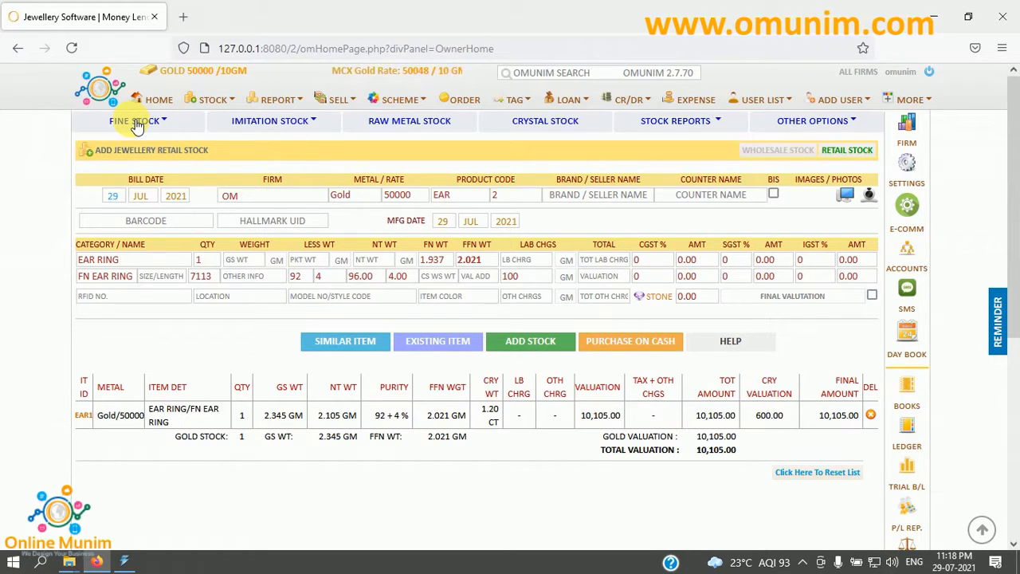
{"action": "left_click", "coordinate": [797, 472]}
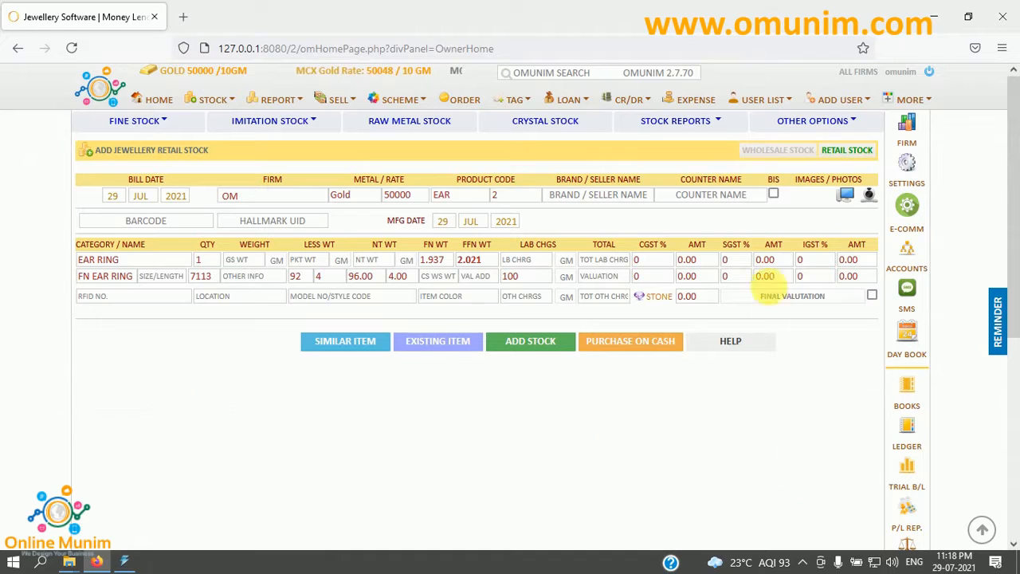
Compare the wholesale and retail stock forms, ending on the wholesale stock form
{"action": "left_click", "coordinate": [778, 160]}
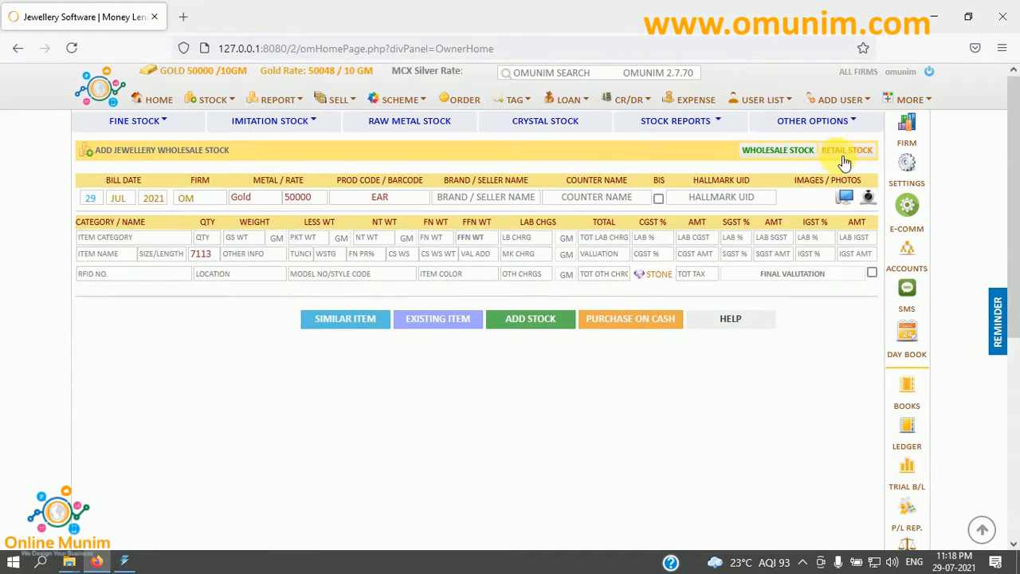
{"action": "left_click", "coordinate": [847, 159]}
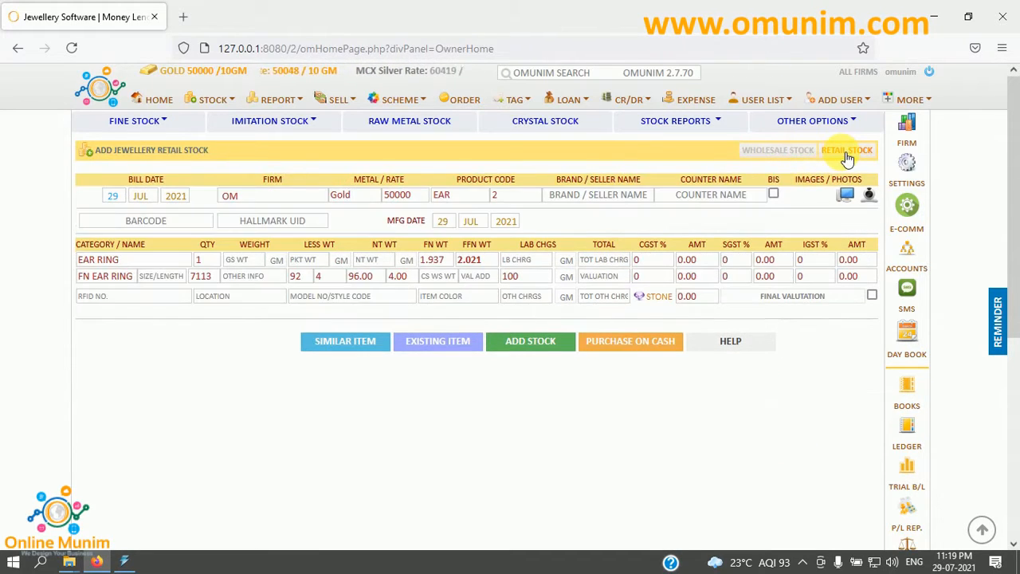
{"action": "left_click", "coordinate": [793, 153]}
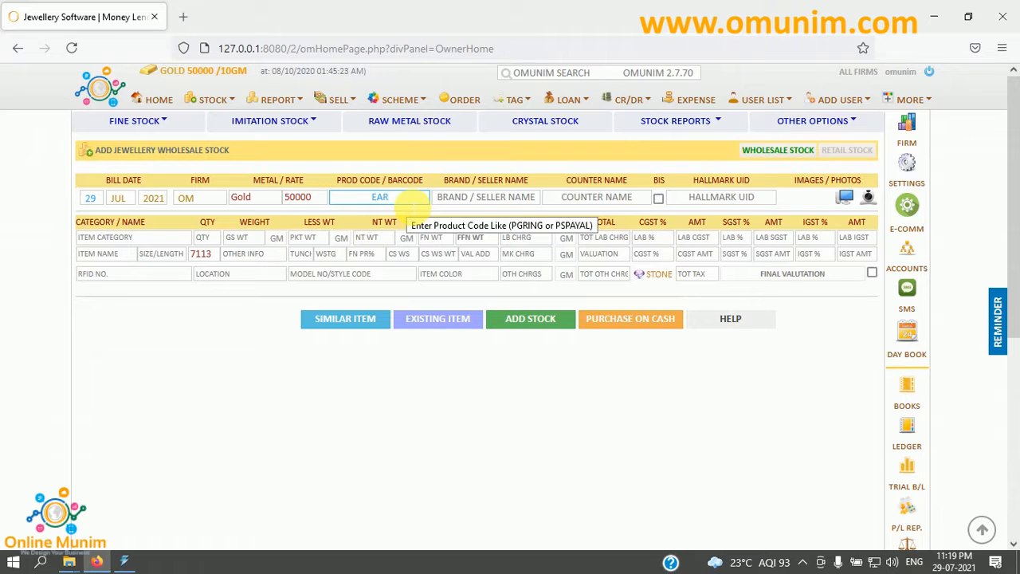
Replace the product code of the wholesale gold entry with GOLDSTOCK
{"action": "left_click", "coordinate": [415, 204]}
{"action": "key", "text": "BackSpace"}
{"action": "key", "text": "BackSpace"}
{"action": "key", "text": "BackSpace"}
{"action": "type", "text": "GO"}
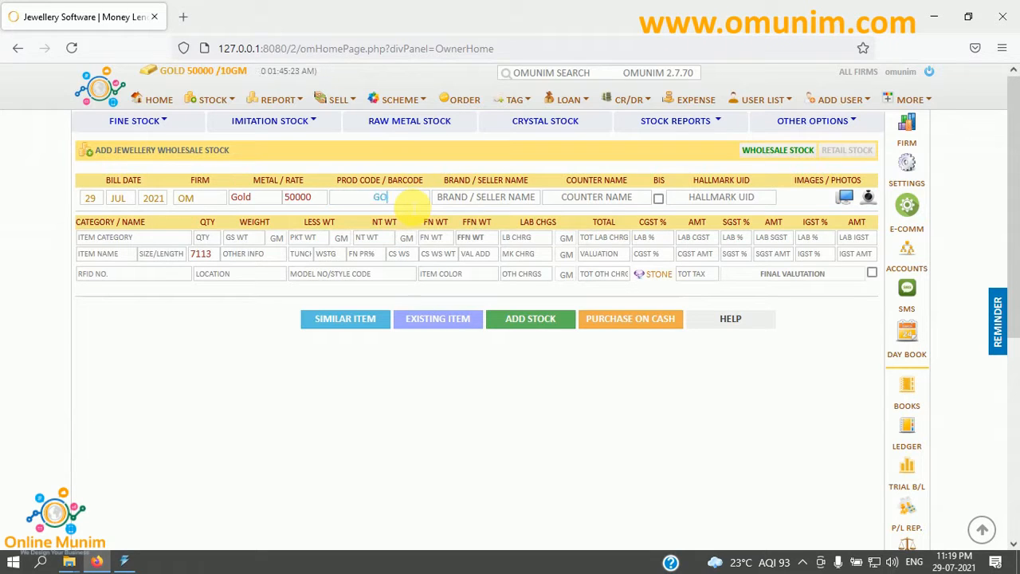
{"action": "type", "text": "LDSTOCK"}
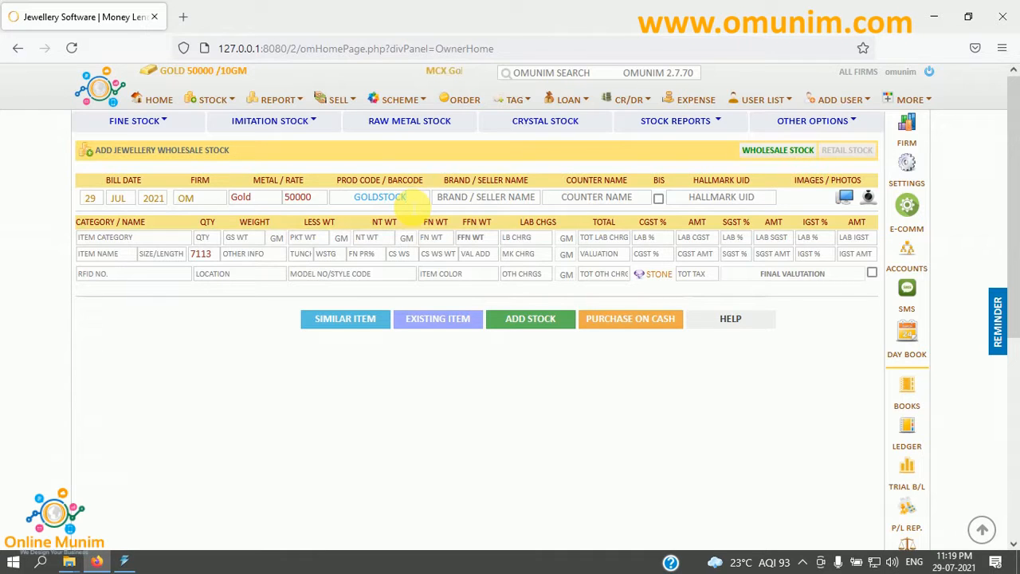
{"action": "key", "text": "Tab"}
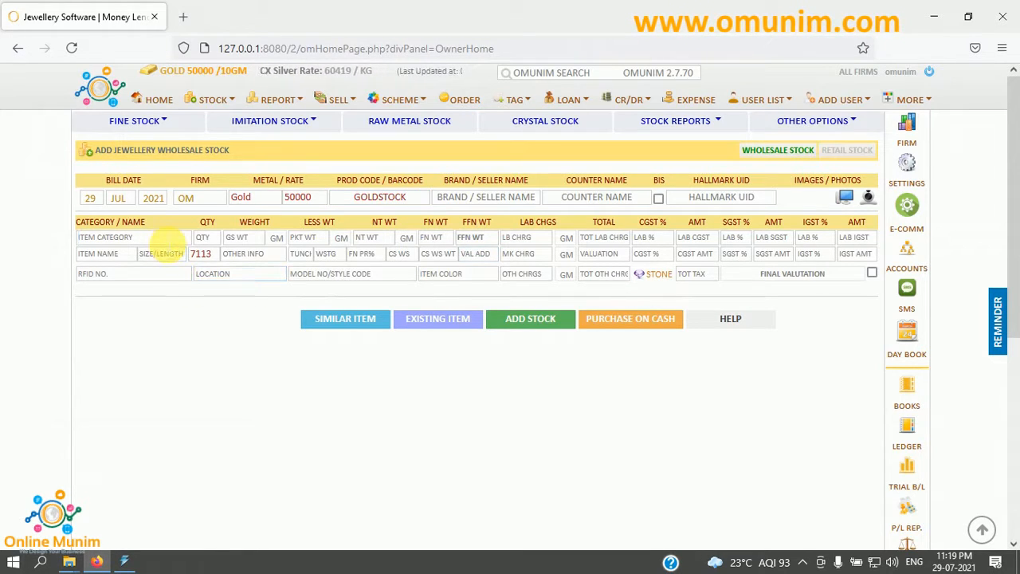
Enter GOLDSTOCK as both the item category and the item name
{"action": "type", "text": "GOLD"}
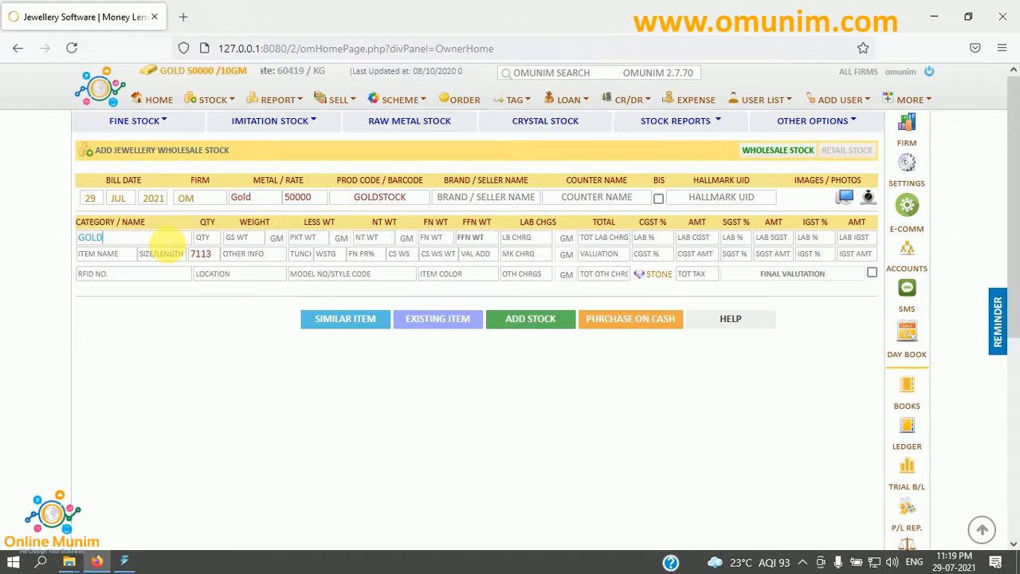
{"action": "type", "text": "S"}
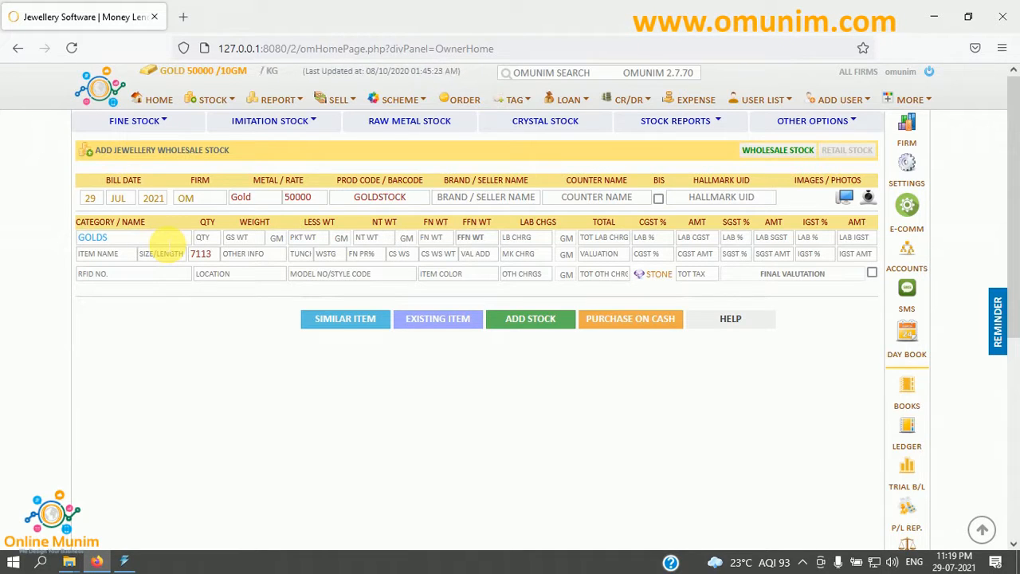
{"action": "type", "text": "TOCK"}
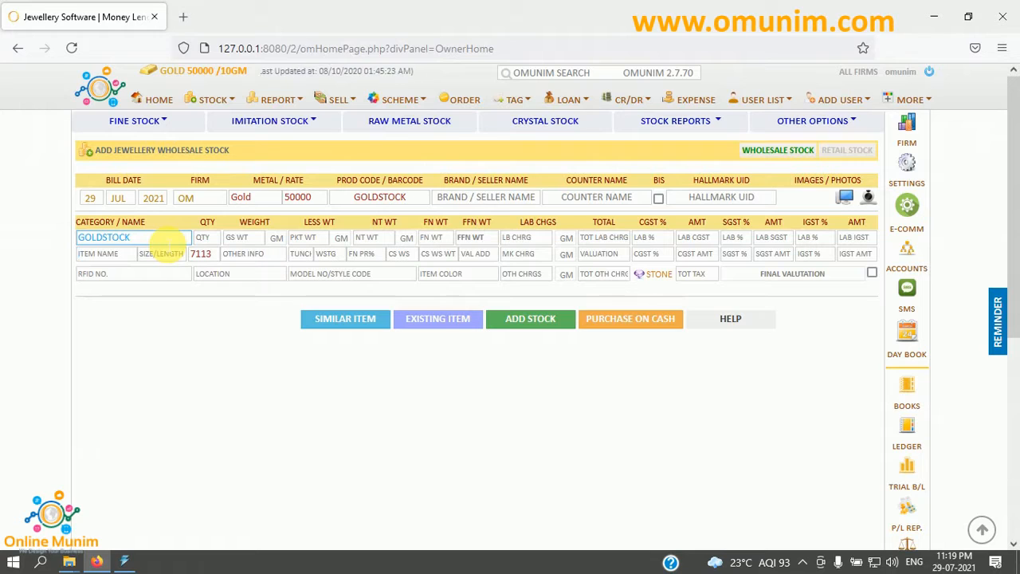
{"action": "key", "text": "Tab"}
{"action": "type", "text": "GOL"}
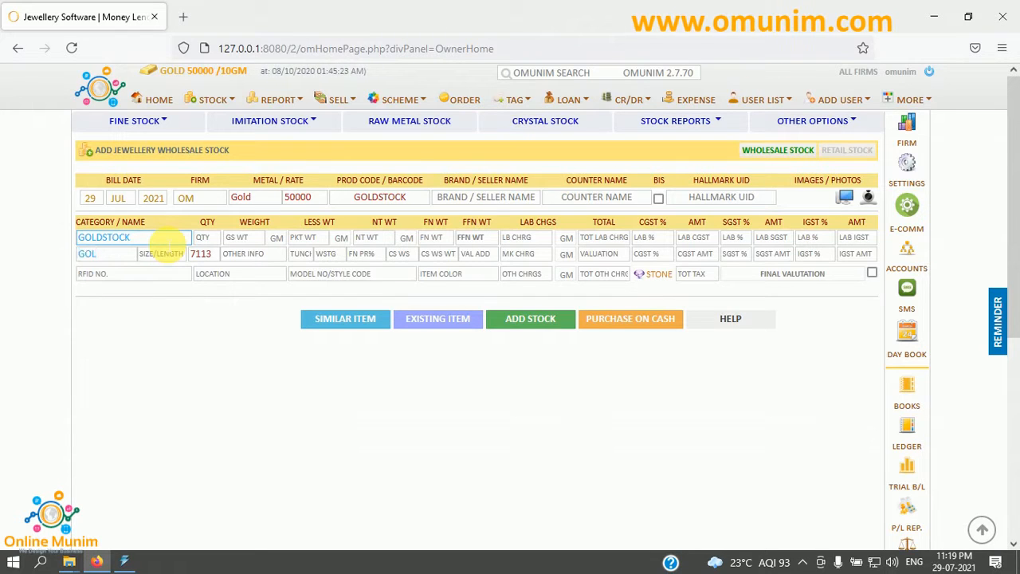
{"action": "type", "text": "DSTOCK"}
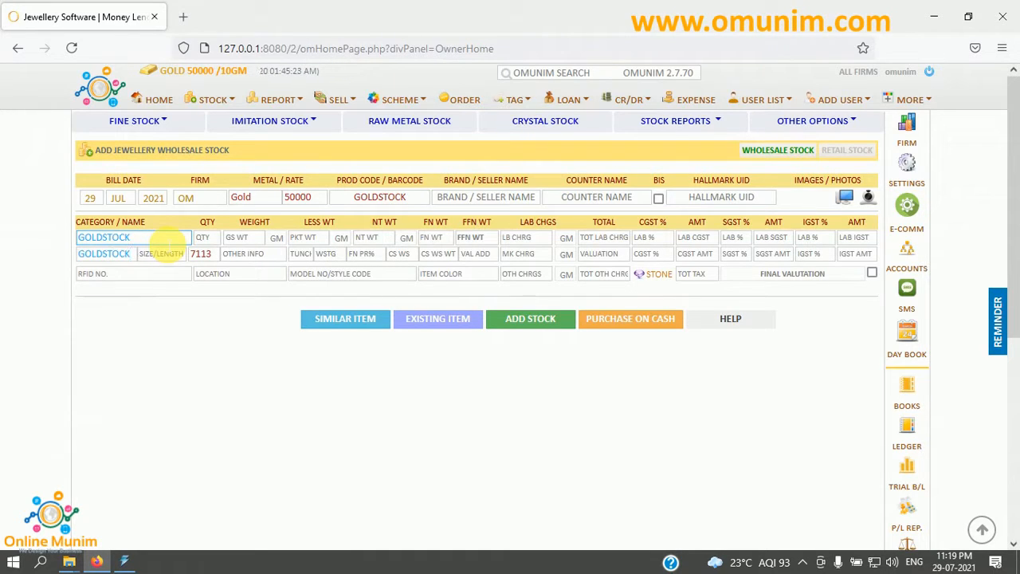
{"action": "key", "text": "Return"}
Leave the quantity blank and set the gross weight of the gold stock to 560.60 GM
{"action": "key", "text": "Return"}
{"action": "key", "text": "Return"}
{"action": "key", "text": "Return"}
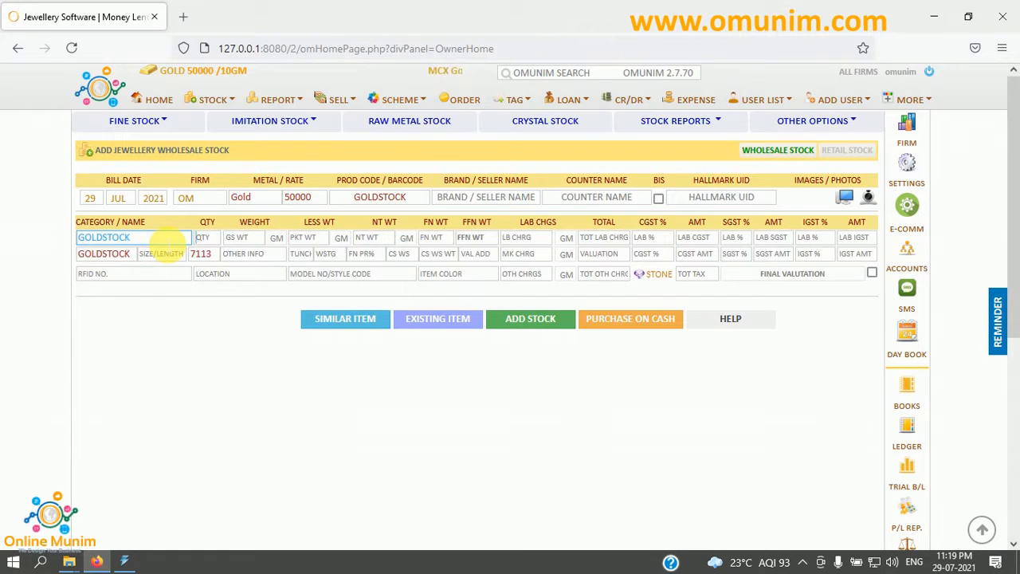
{"action": "key", "text": "Return"}
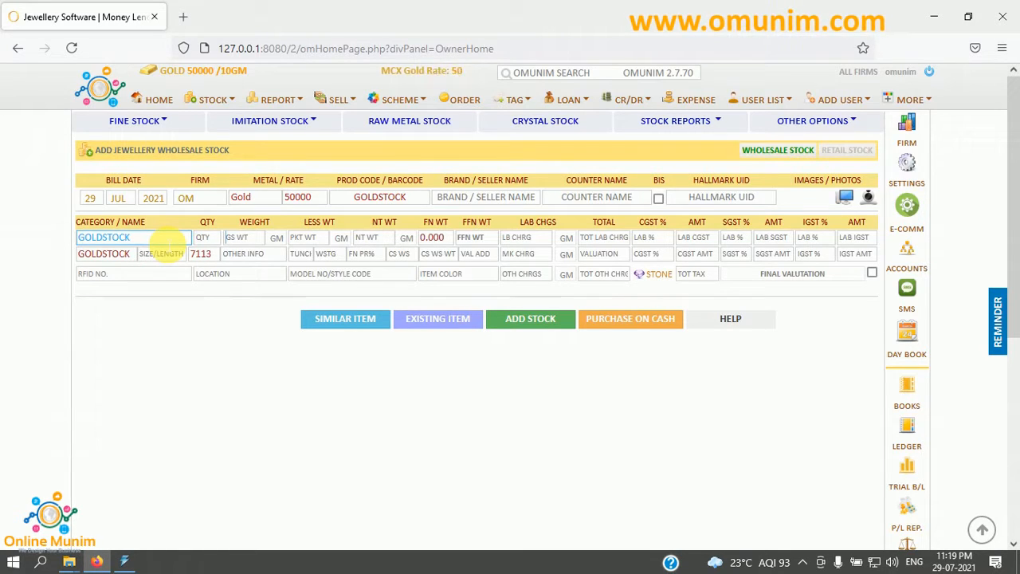
{"action": "type", "text": "560"}
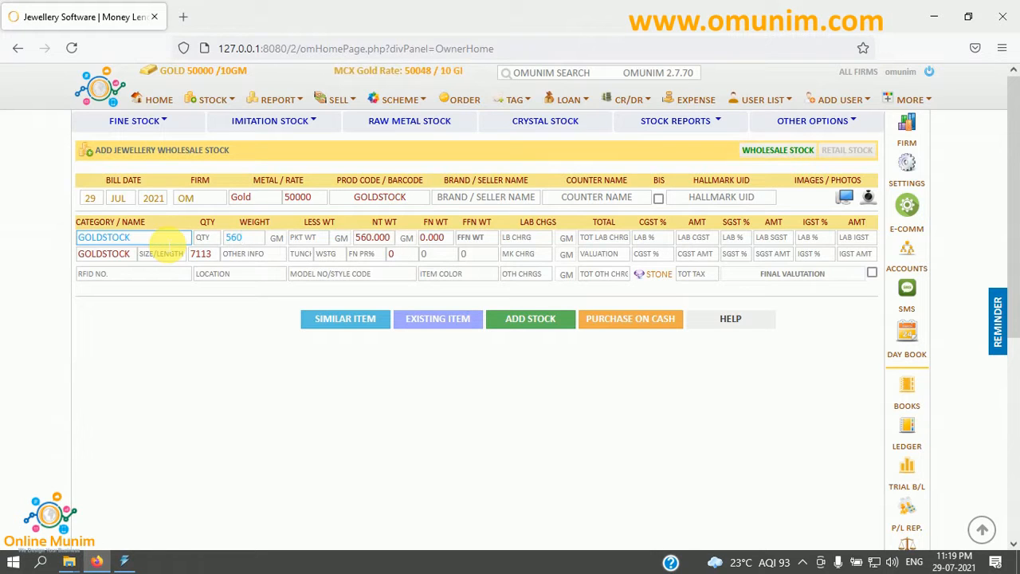
{"action": "type", "text": ".60"}
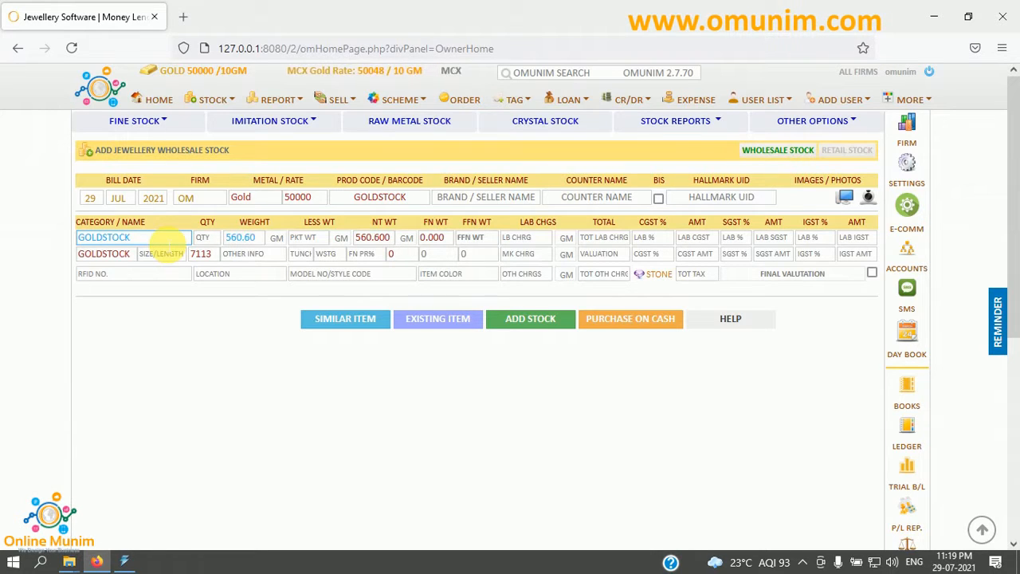
{"action": "key", "text": "Return"}
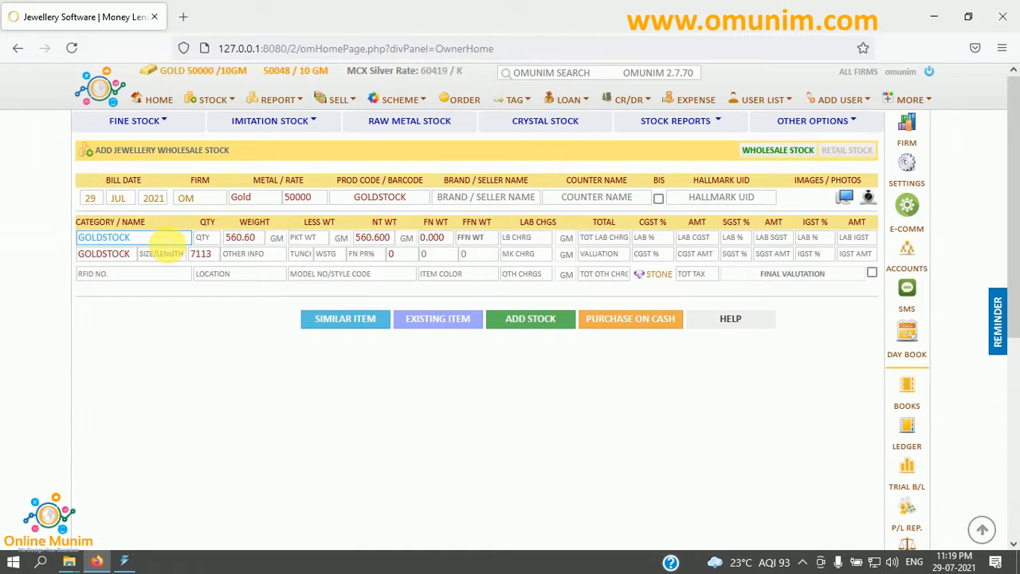
Keep the net weight as calculated and set the tunch to 92 and the wastage to 4
{"action": "key", "text": "Return"}
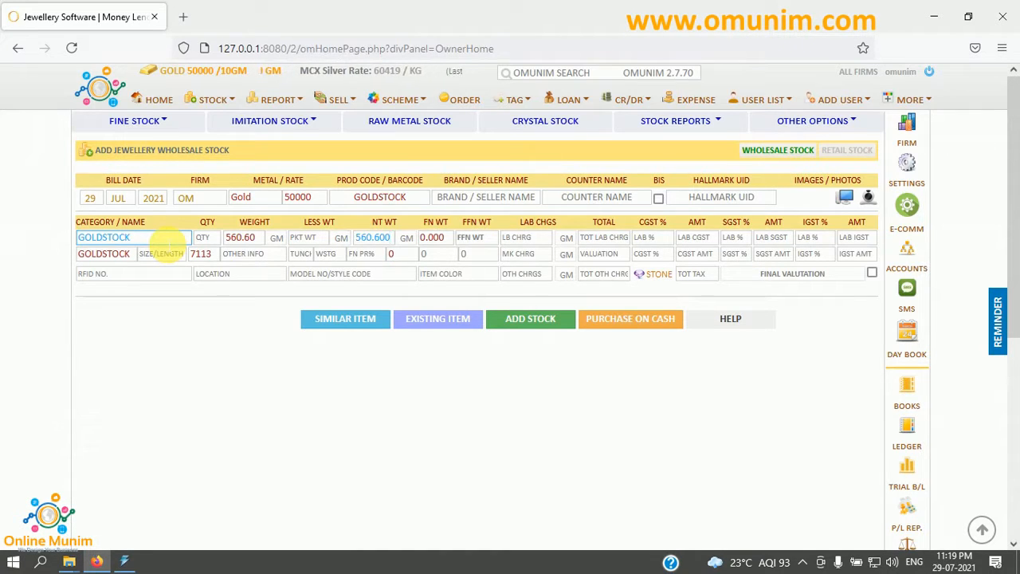
{"action": "key", "text": "Return"}
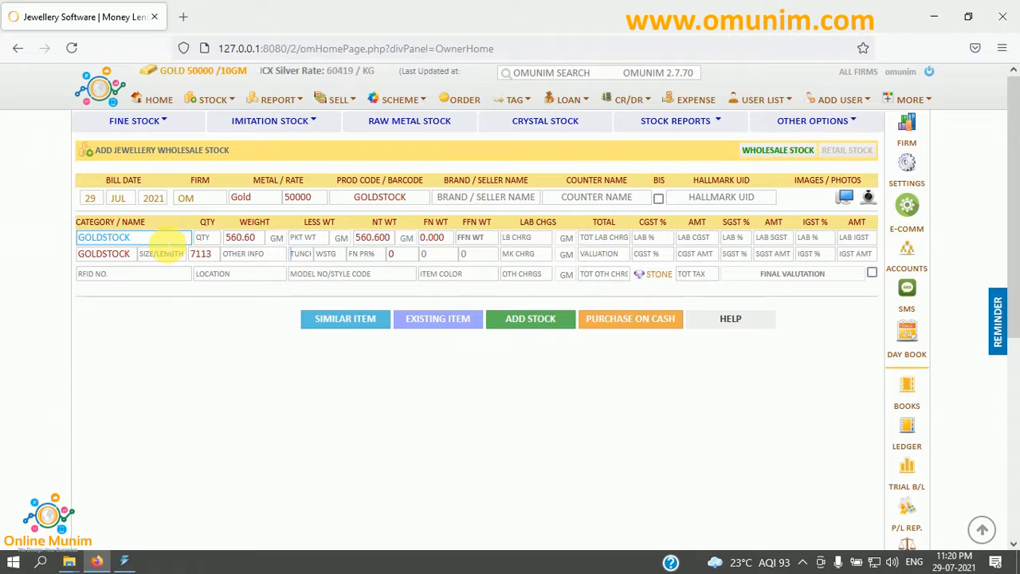
{"action": "type", "text": "92"}
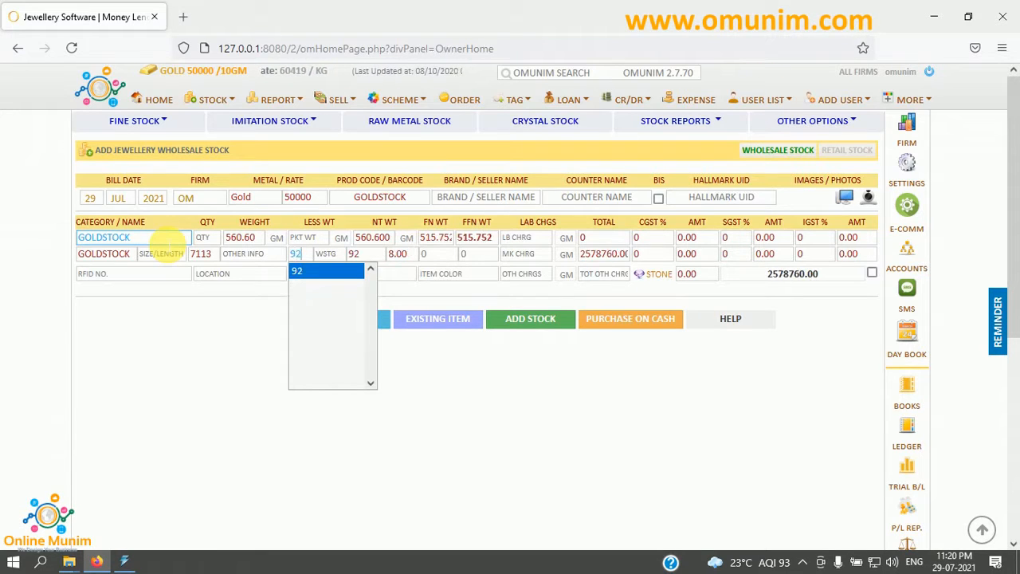
{"action": "key", "text": "Return"}
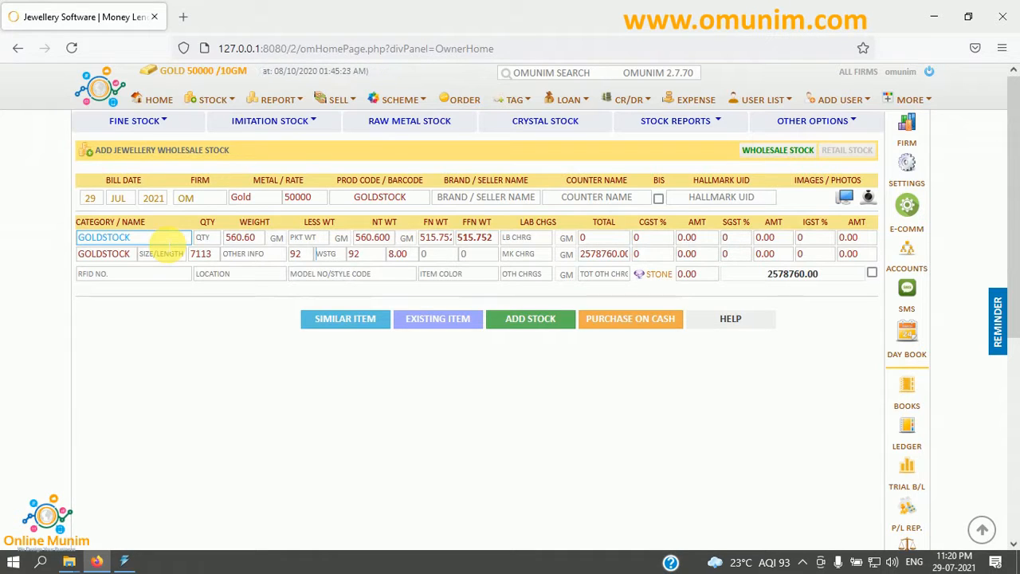
{"action": "type", "text": "4"}
{"action": "key", "text": "Return"}
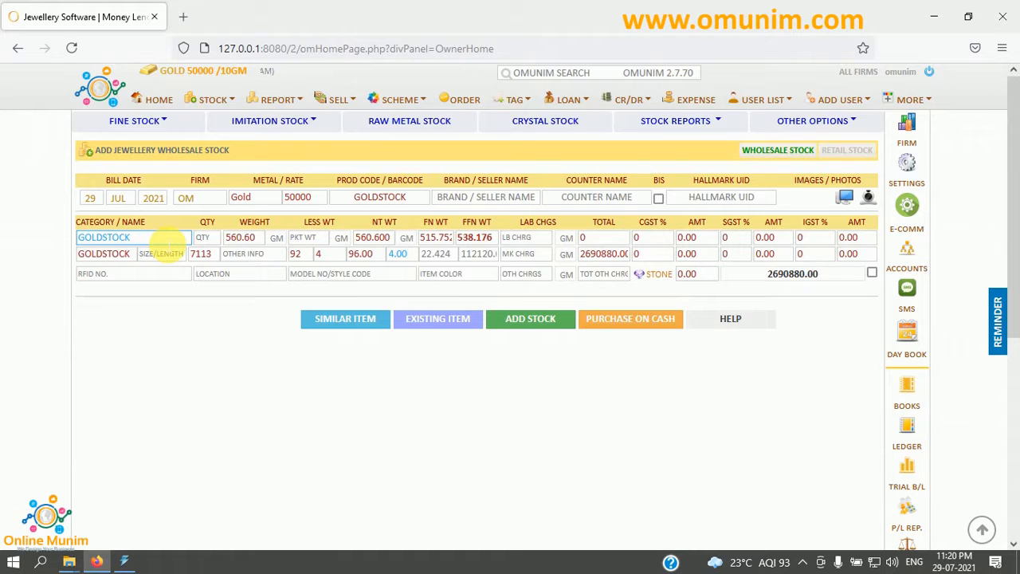
Set the customer wastage percentage of the GOLDSTOCK entry to 0
{"action": "left_click", "coordinate": [362, 253]}
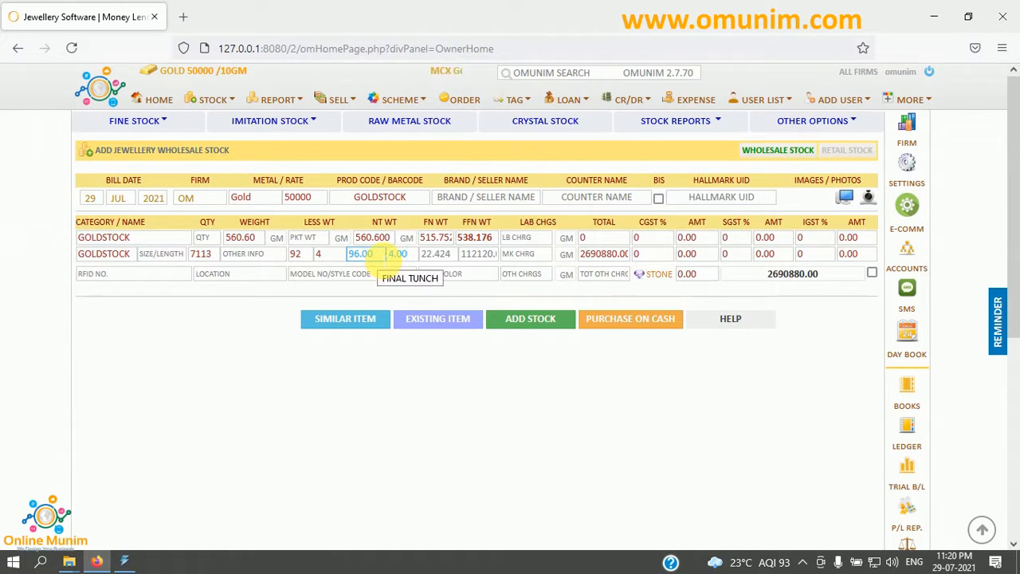
{"action": "left_click", "coordinate": [399, 257]}
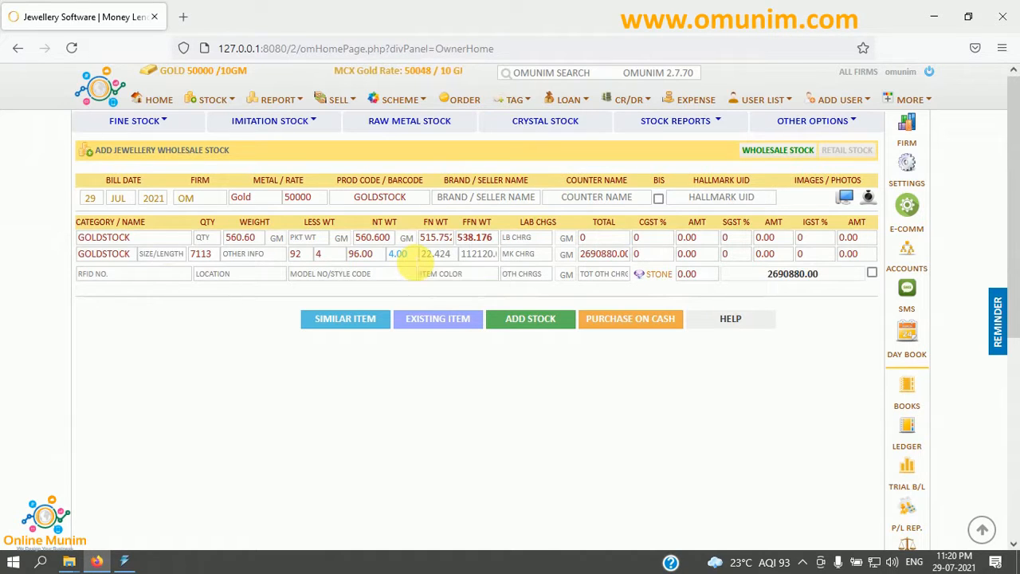
{"action": "double_click", "coordinate": [397, 254]}
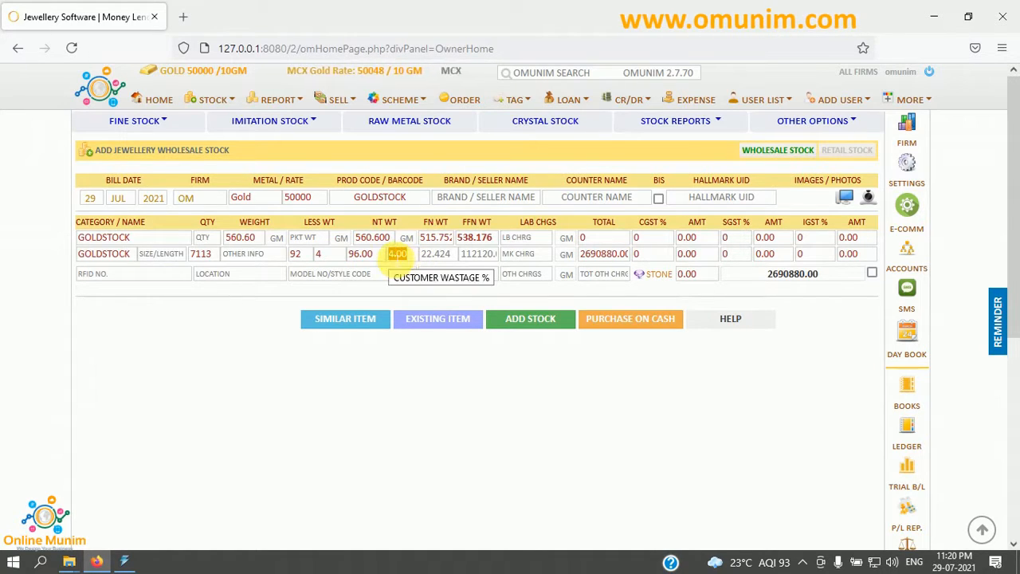
{"action": "type", "text": "0"}
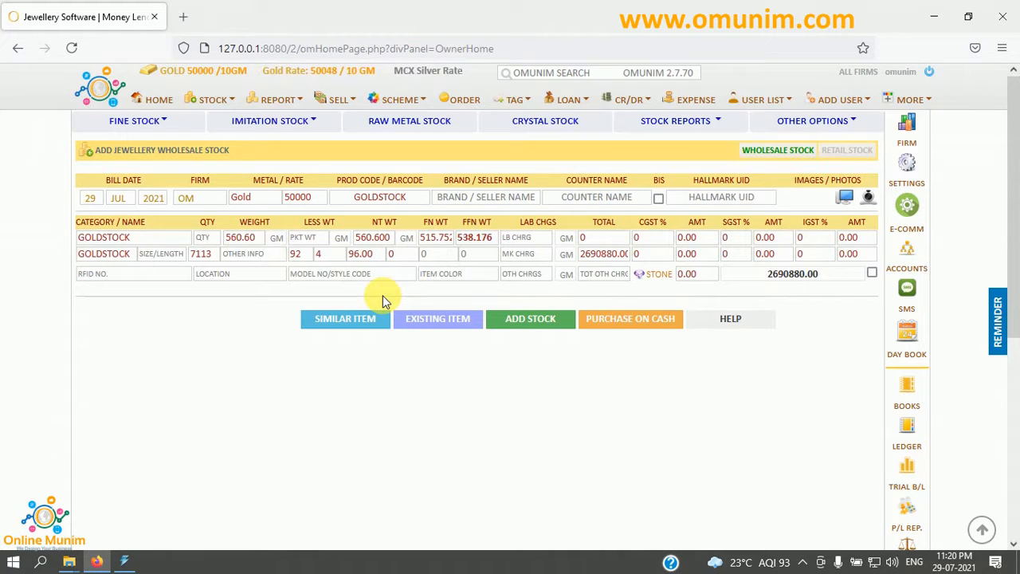
{"action": "left_click", "coordinate": [405, 254]}
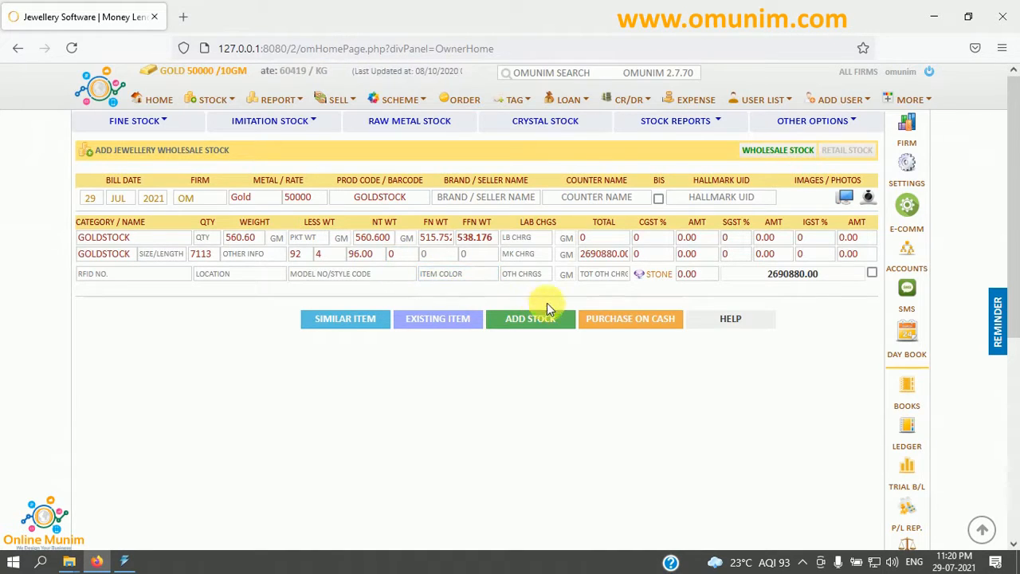
Set the labour charge to 50 and the making charge to 100 per GM for the GOLDSTOCK entry
{"action": "left_click", "coordinate": [516, 239]}
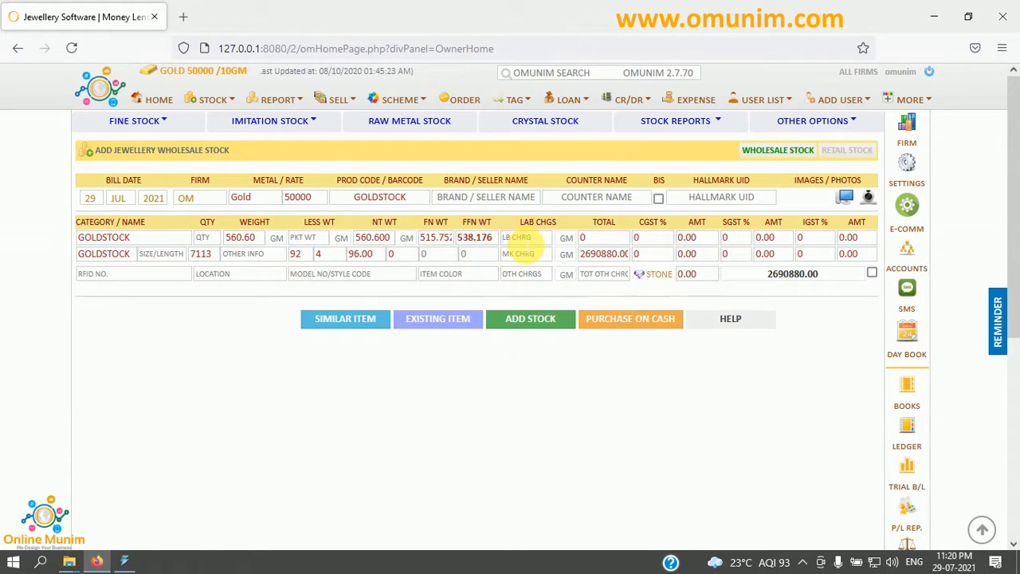
{"action": "type", "text": "50"}
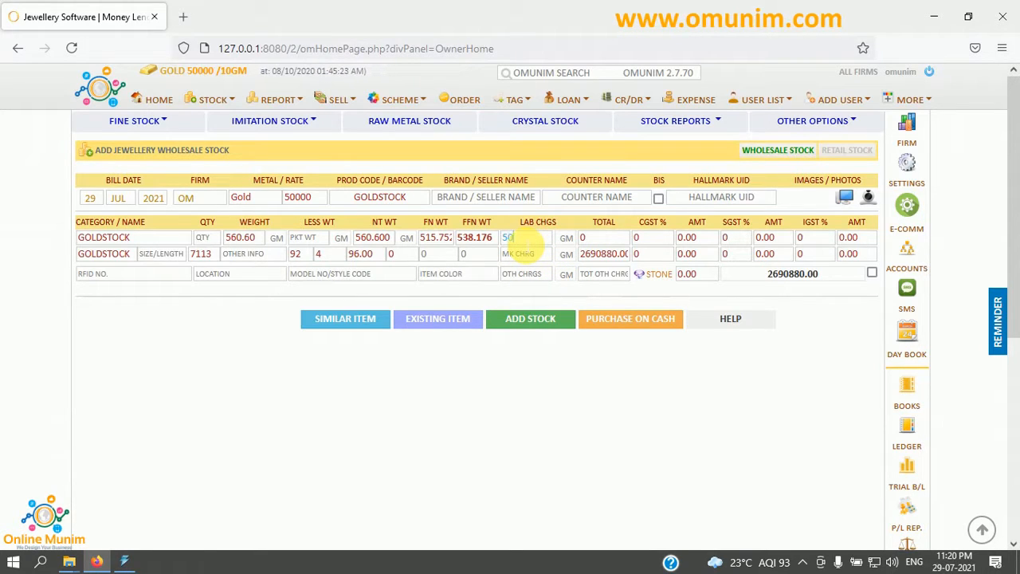
{"action": "left_click", "coordinate": [530, 389]}
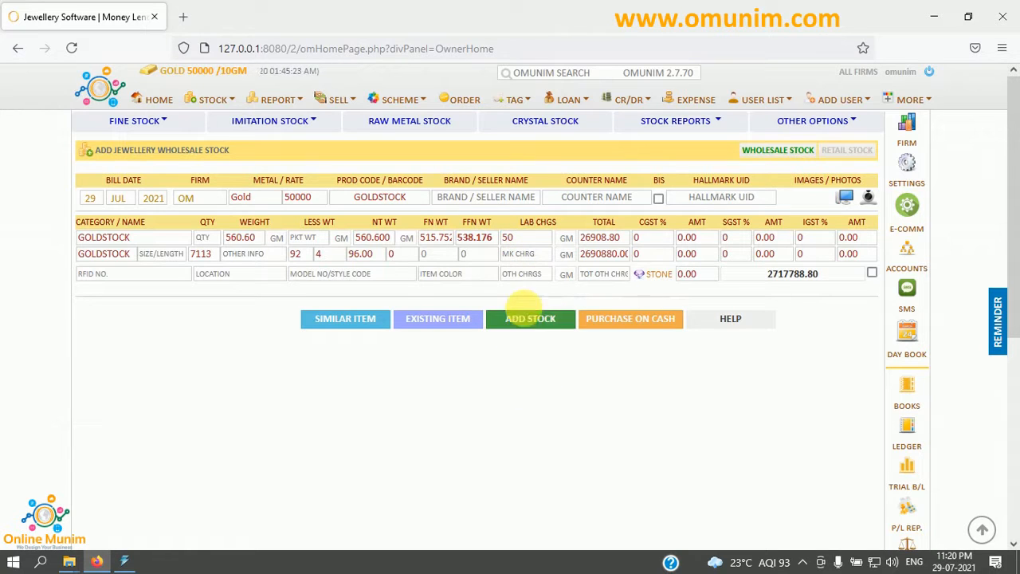
{"action": "left_click", "coordinate": [522, 254]}
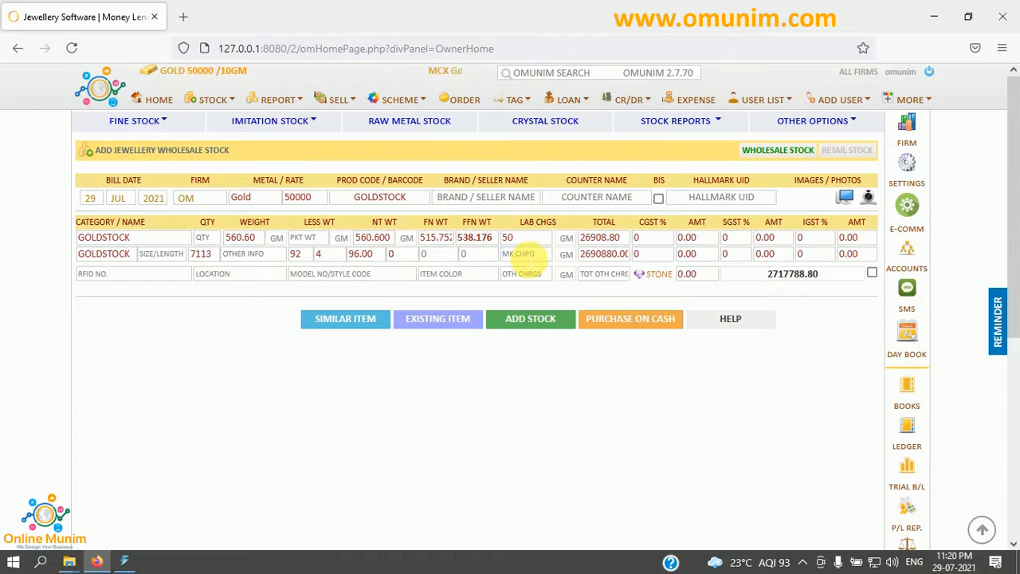
{"action": "type", "text": "100"}
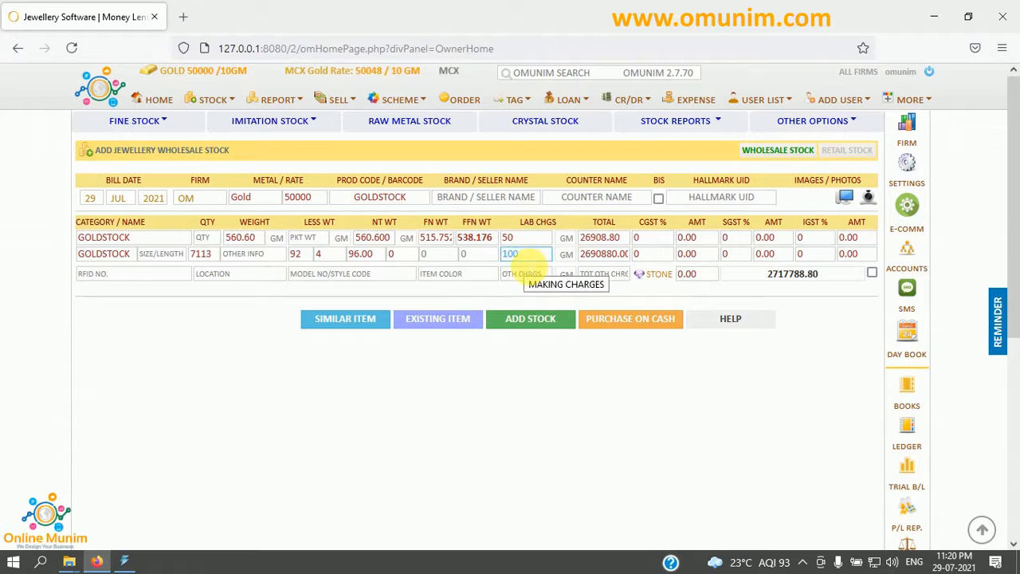
{"action": "left_click", "coordinate": [545, 276]}
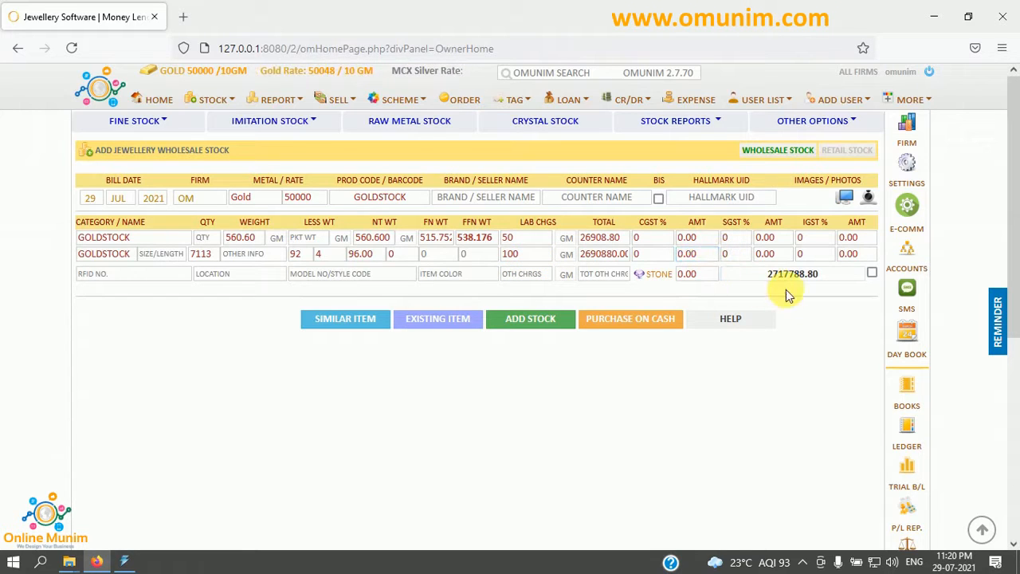
Base the final valuation of the GOLDSTOCK entry on the gross weight (GROSS WT)
{"action": "left_click", "coordinate": [825, 276]}
{"action": "double_click", "coordinate": [831, 277]}
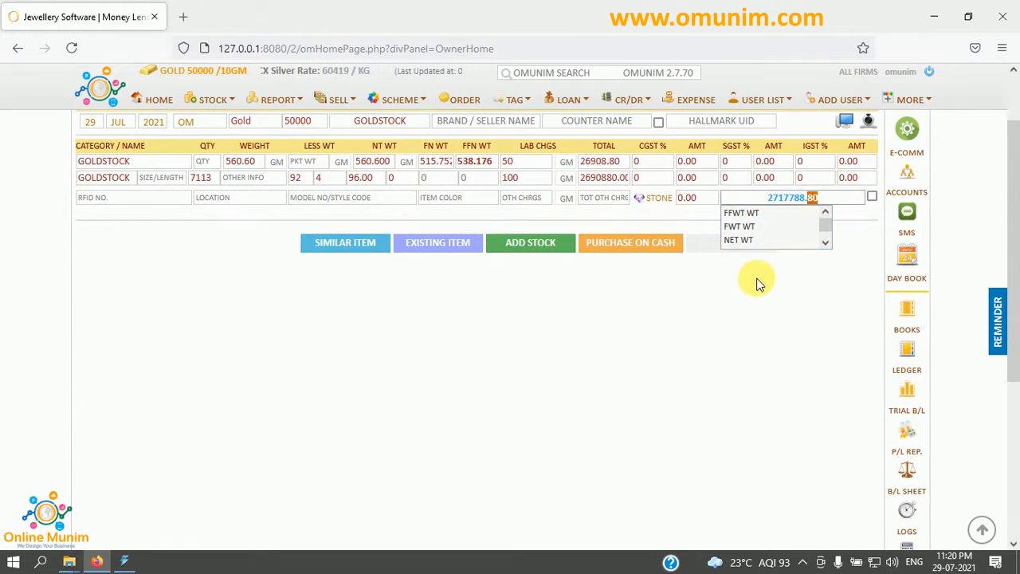
{"action": "left_click", "coordinate": [826, 319]}
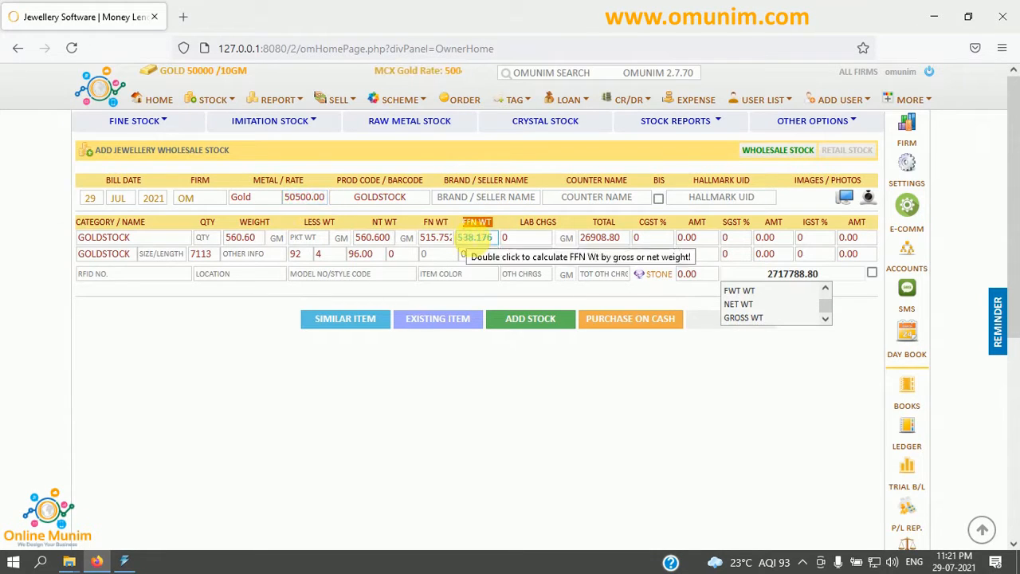
{"action": "left_click", "coordinate": [476, 237]}
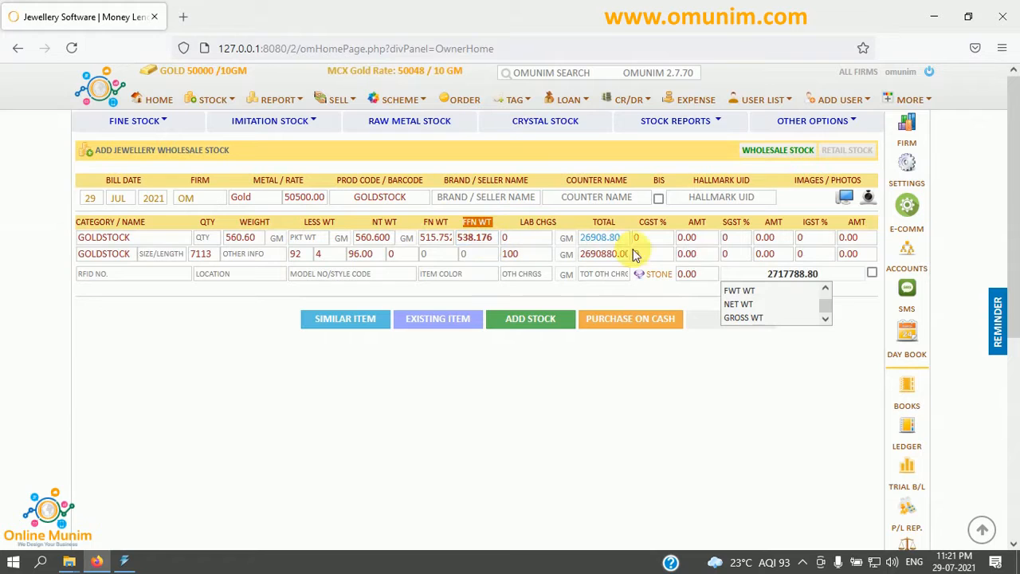
{"action": "left_click", "coordinate": [753, 318]}
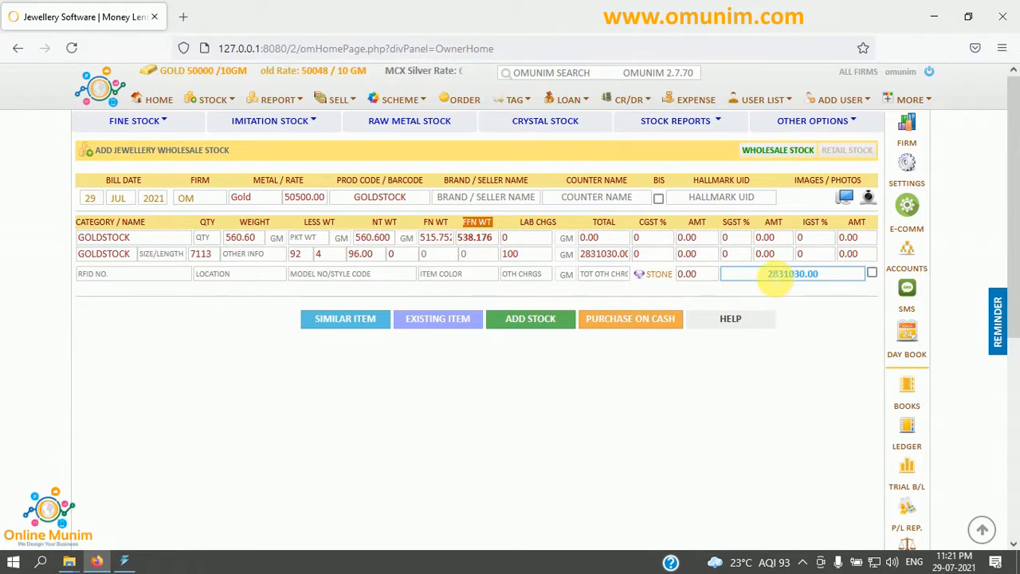
Base the final valuation of the GOLDSTOCK entry on FFWT WT, checking the metal rate and the other weight options
{"action": "left_click", "coordinate": [825, 273]}
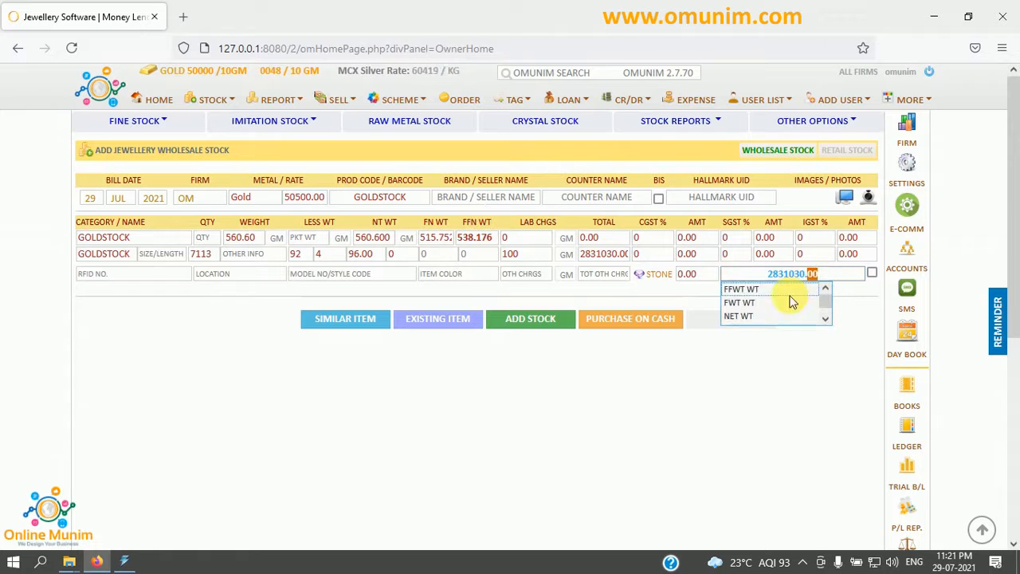
{"action": "left_click", "coordinate": [749, 289]}
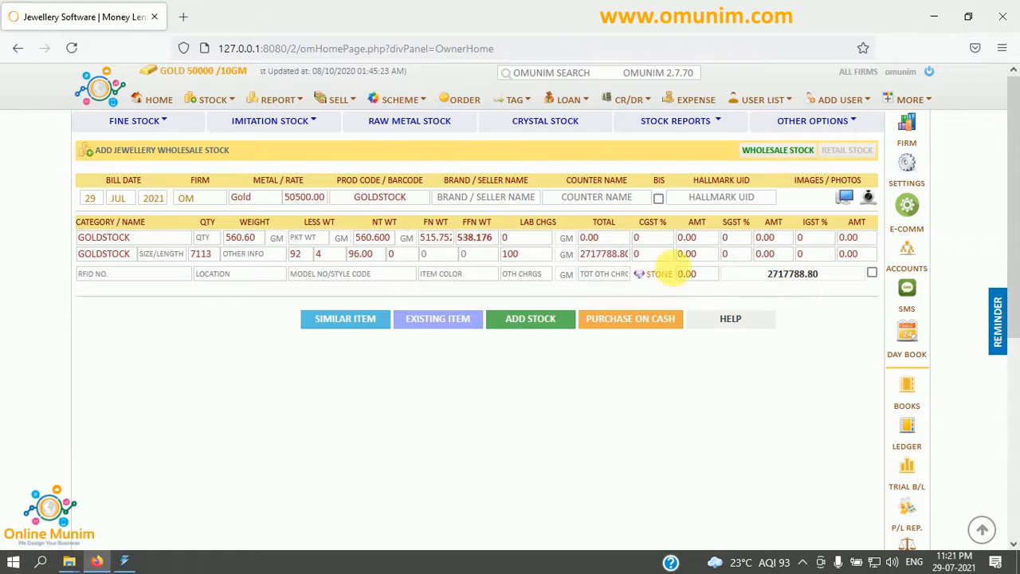
{"action": "left_click", "coordinate": [303, 200]}
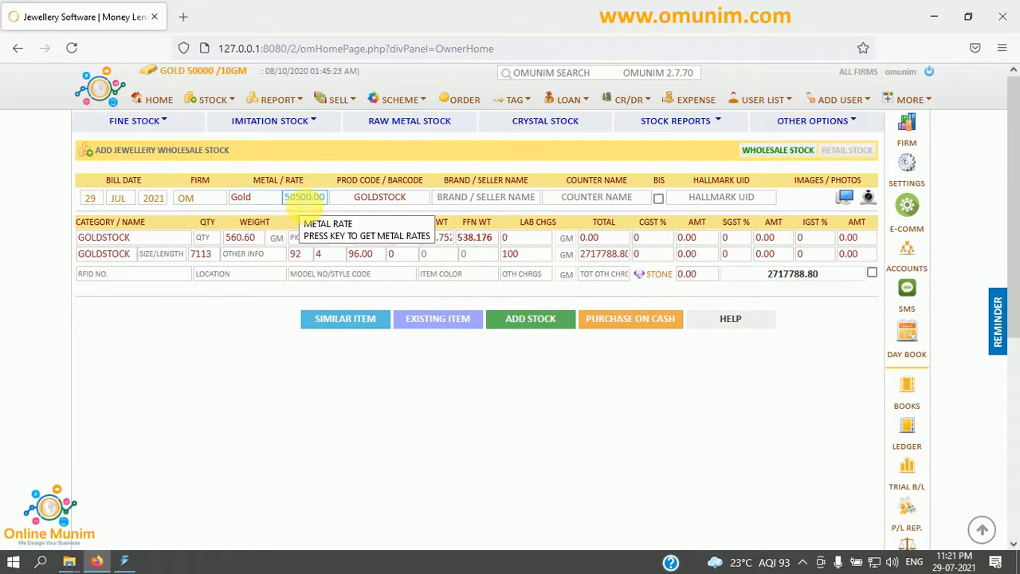
{"action": "left_click", "coordinate": [481, 253]}
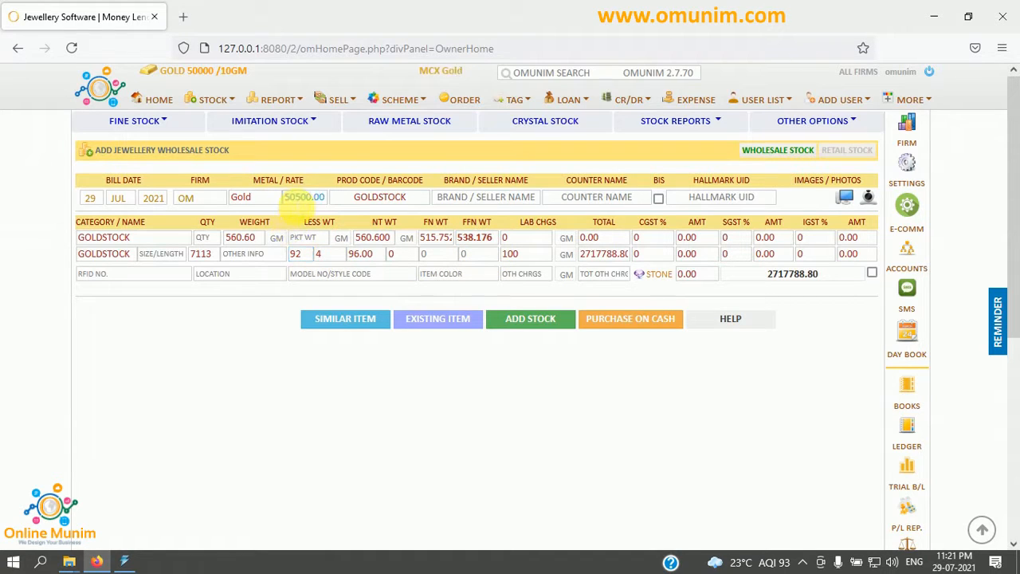
{"action": "left_click", "coordinate": [302, 198]}
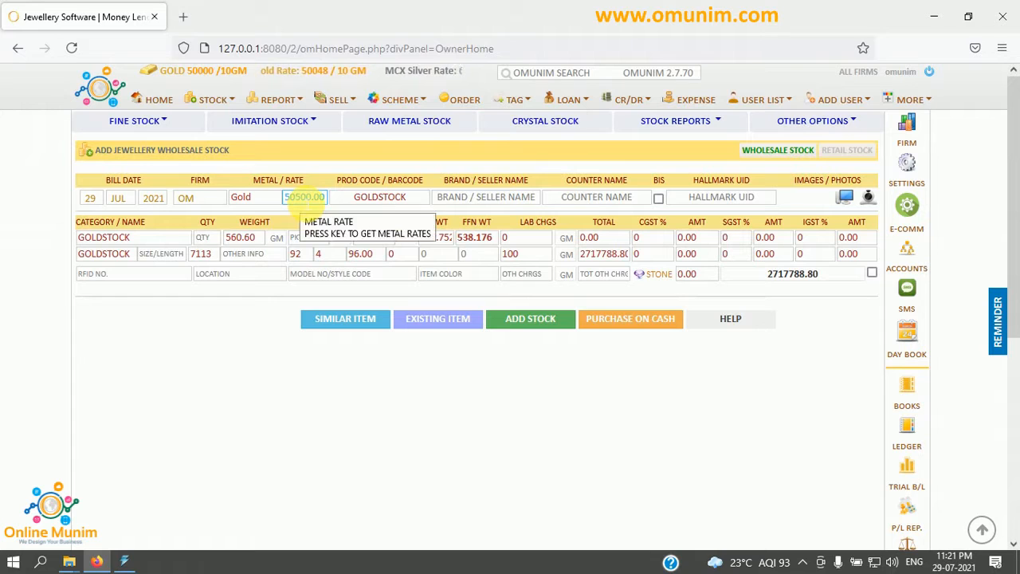
{"action": "left_click", "coordinate": [831, 275]}
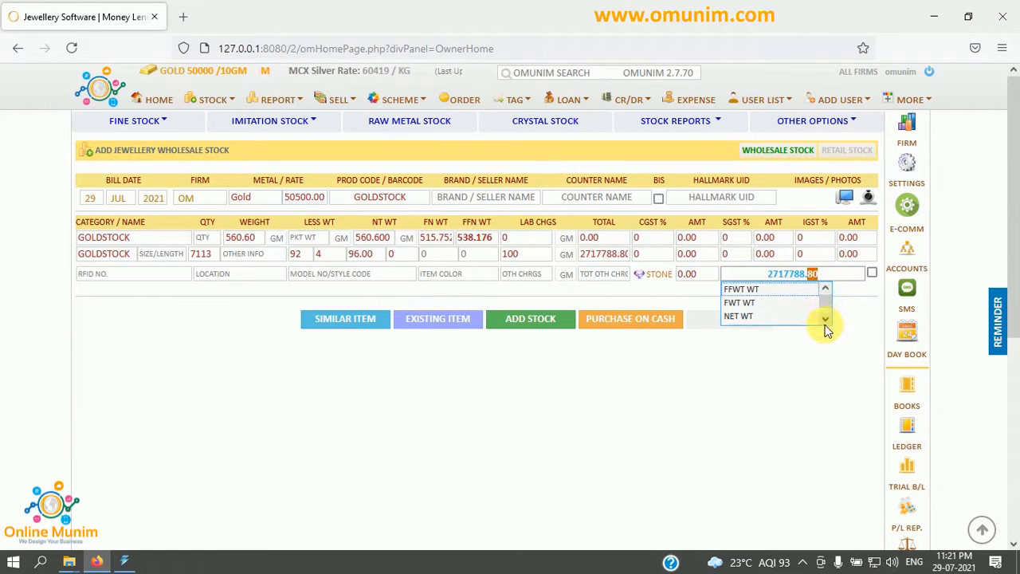
{"action": "left_click", "coordinate": [825, 320]}
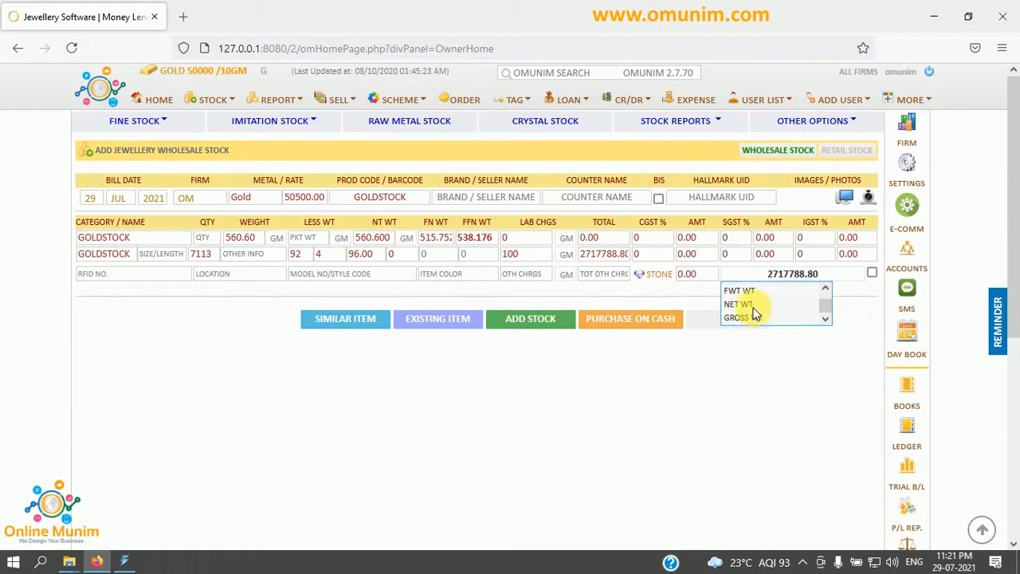
{"action": "left_click", "coordinate": [826, 288]}
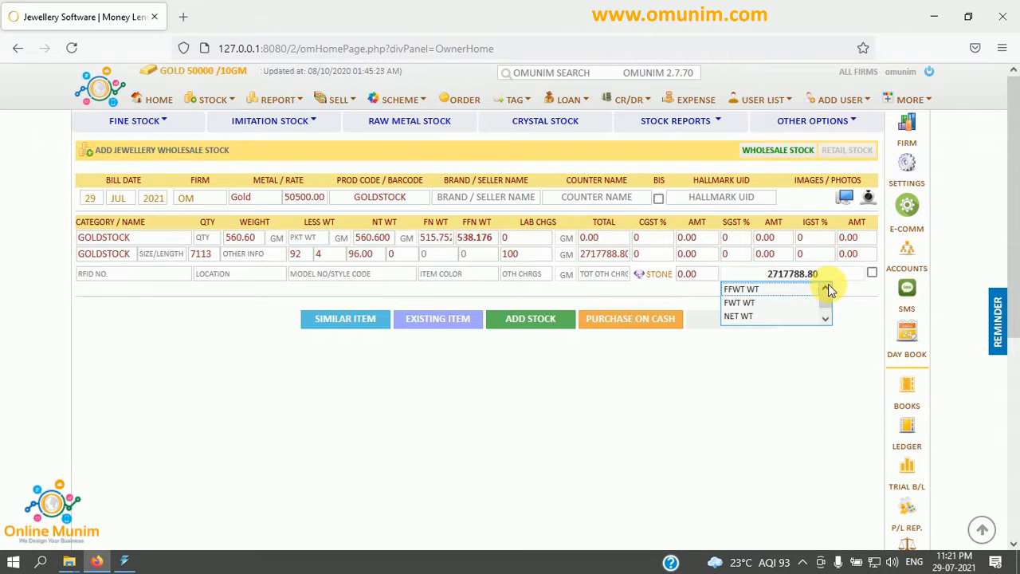
{"action": "left_click", "coordinate": [742, 290]}
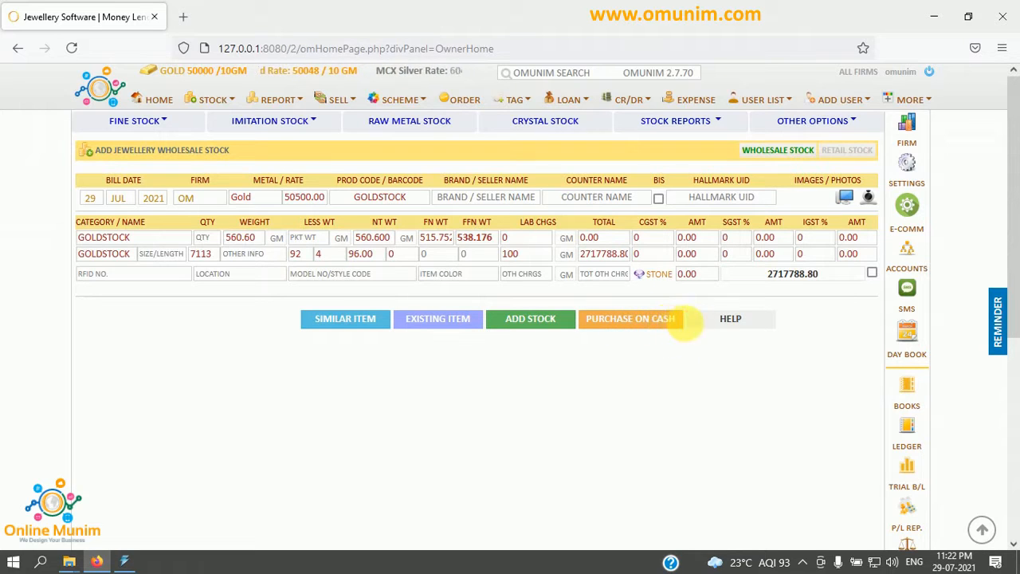
After consulting the help on the saving options, add the GOLDSTOCK entry as stock and reset the list of added items
{"action": "left_click", "coordinate": [734, 320]}
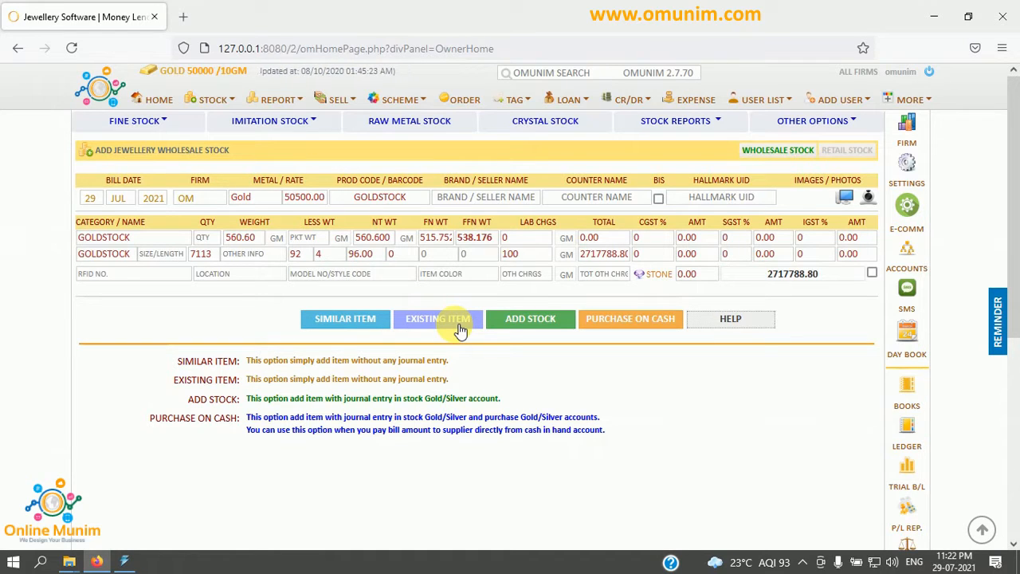
{"action": "left_click", "coordinate": [547, 326]}
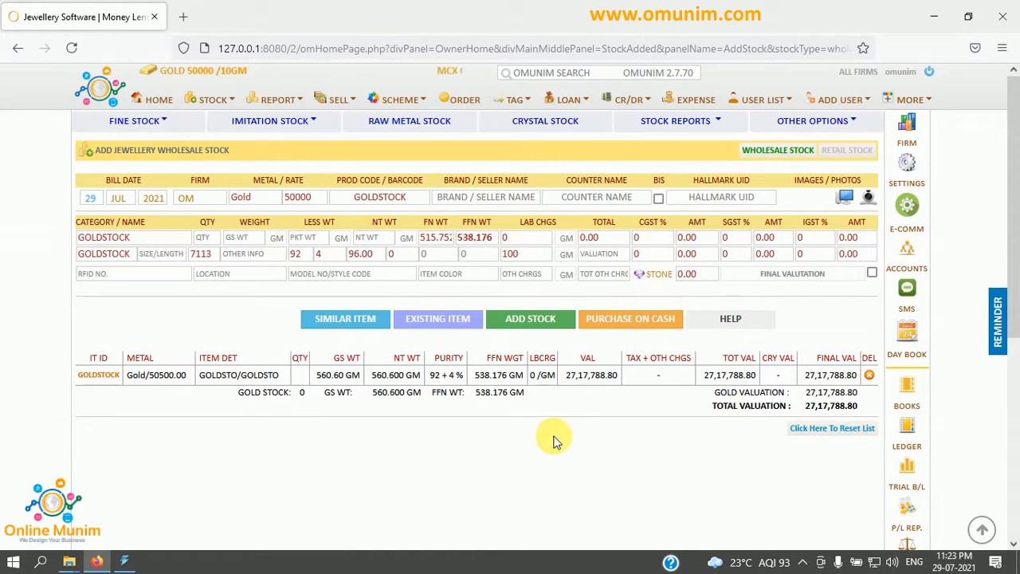
{"action": "left_click", "coordinate": [832, 430]}
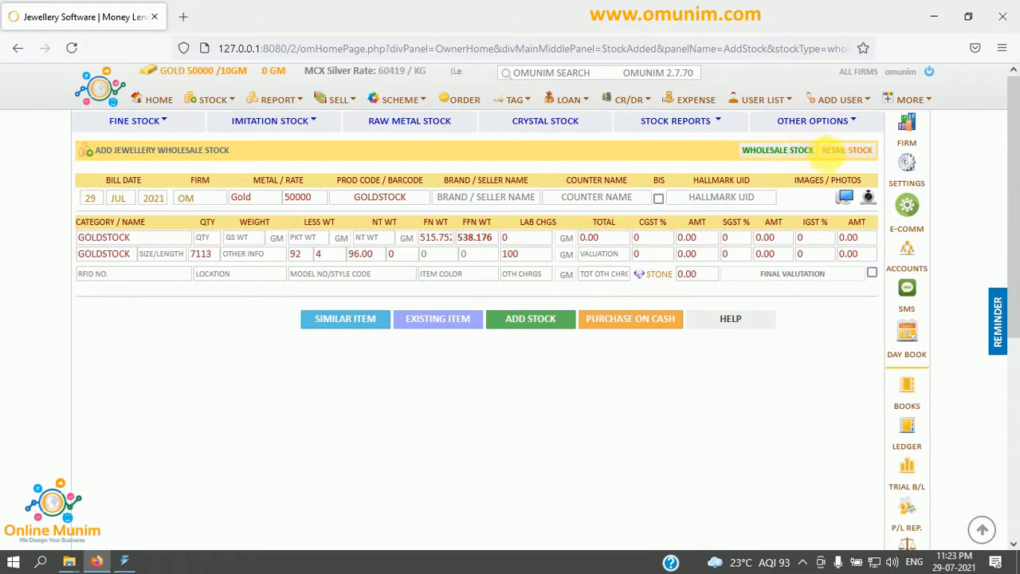
Switch to the retail stock form and choose RING as the product code
{"action": "left_click", "coordinate": [851, 154]}
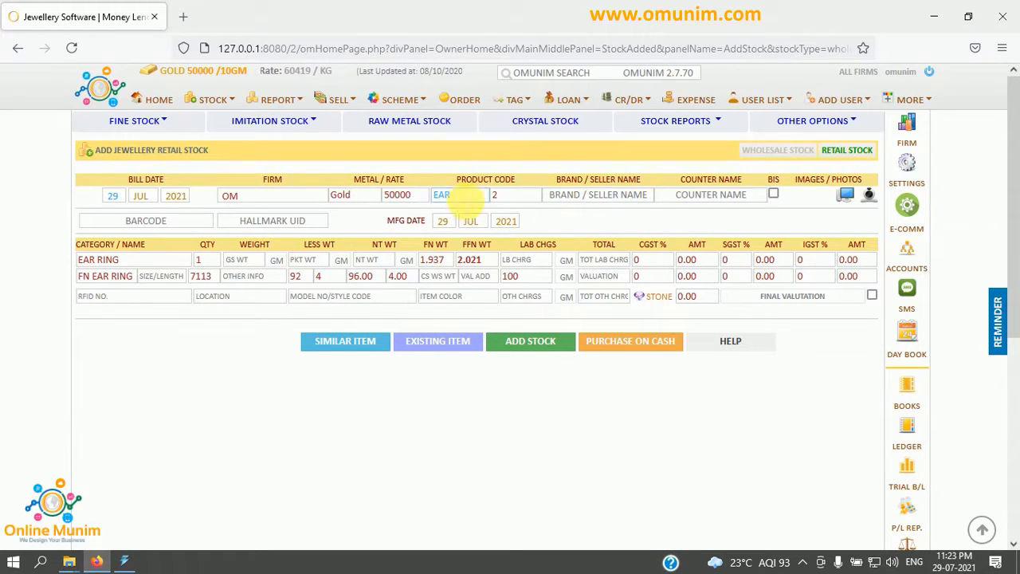
{"action": "left_click", "coordinate": [464, 199]}
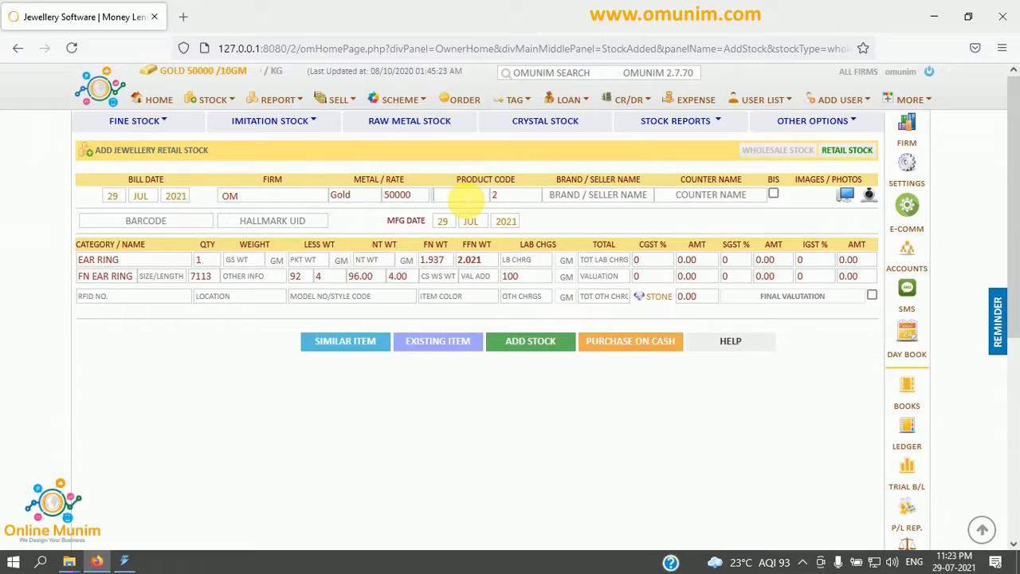
{"action": "key", "text": "Down"}
{"action": "key", "text": "Down"}
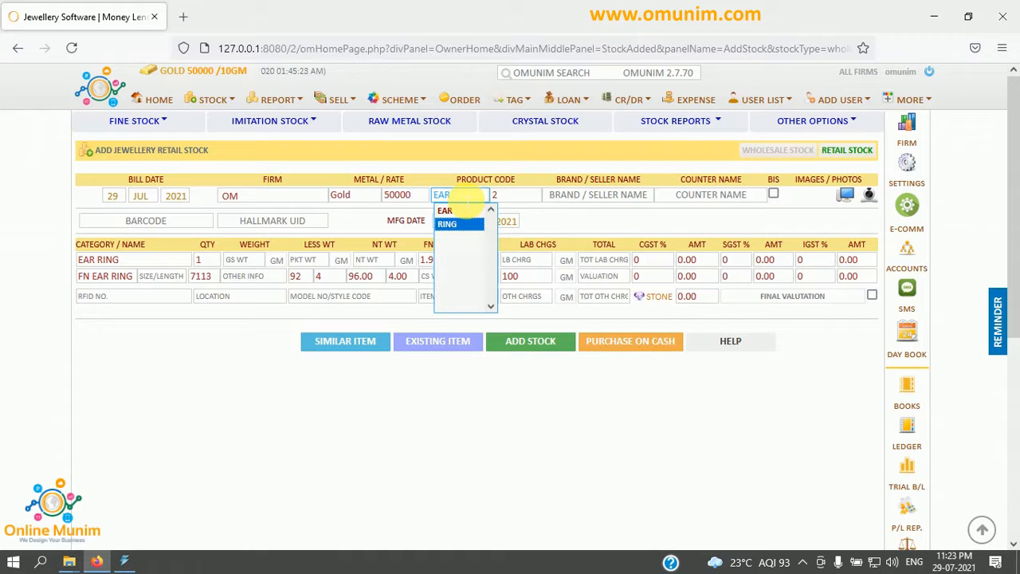
{"action": "key", "text": "Return"}
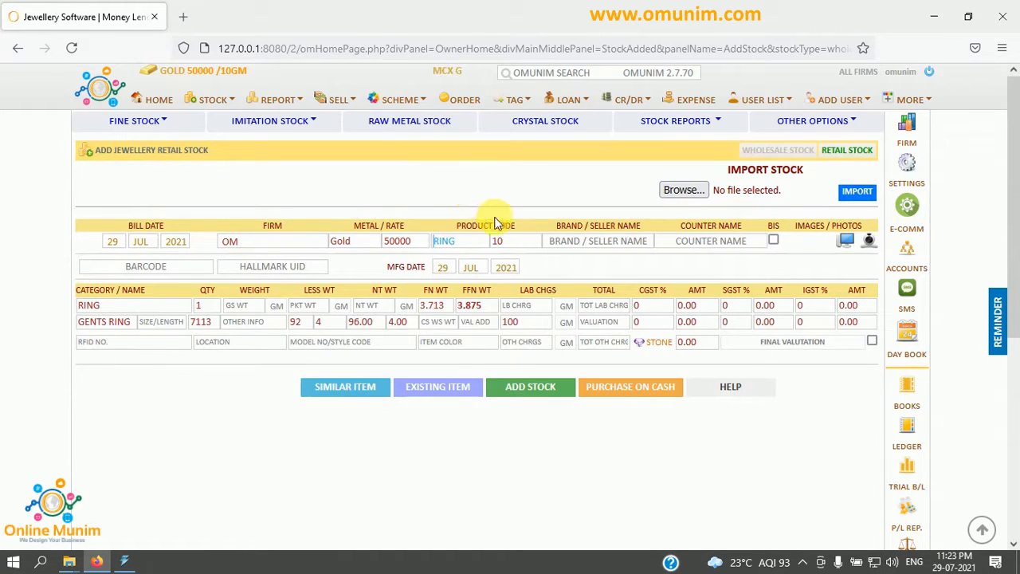
Complete the GENTS RING item with style code RING and a gross weight of 3.456 GM, and add it to stock
{"action": "left_click", "coordinate": [502, 243]}
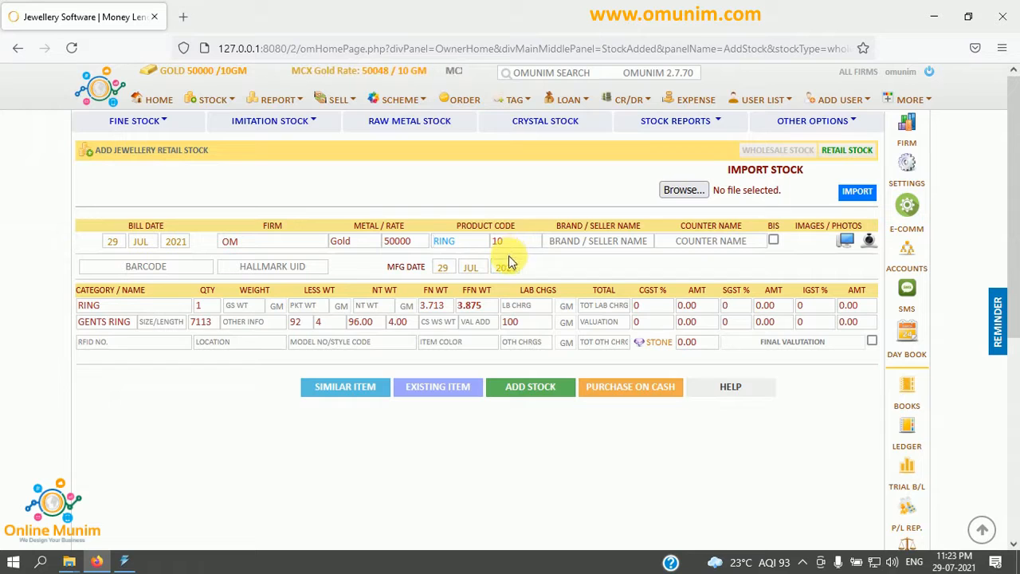
{"action": "left_click", "coordinate": [247, 343]}
{"action": "left_click", "coordinate": [119, 309]}
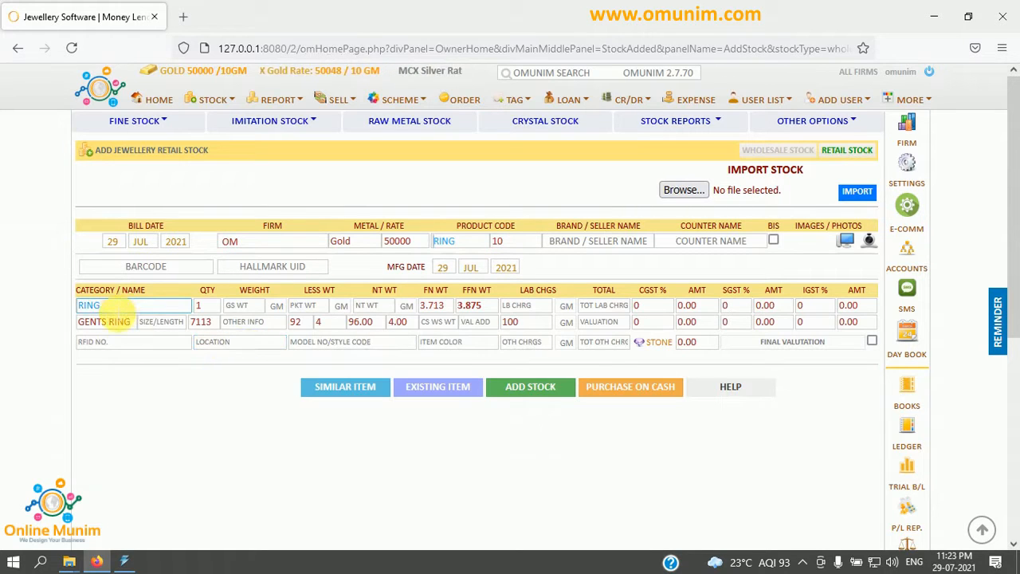
{"action": "left_click", "coordinate": [119, 324]}
{"action": "left_click", "coordinate": [157, 325]}
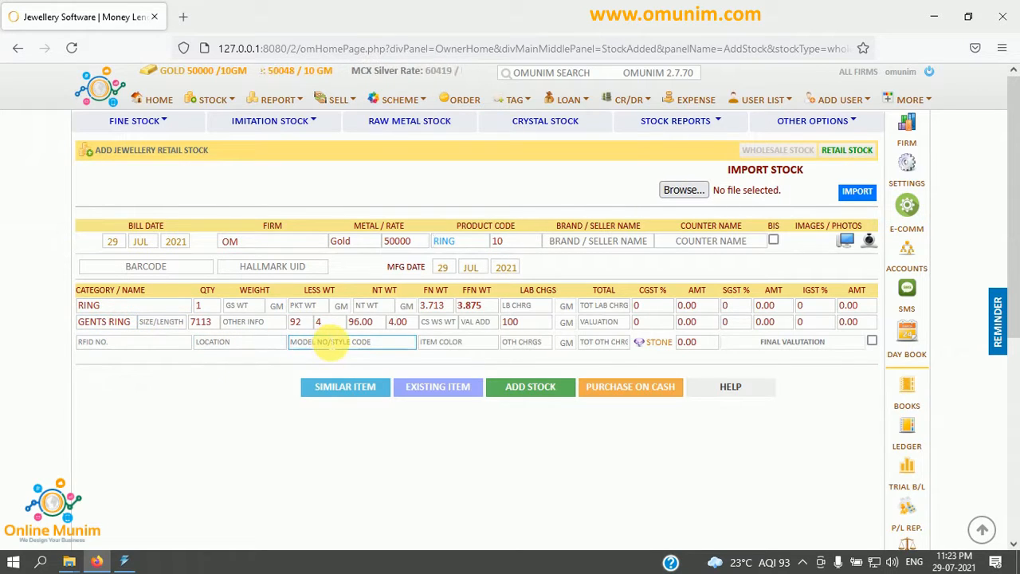
{"action": "left_click", "coordinate": [245, 321]}
{"action": "left_click", "coordinate": [246, 309]}
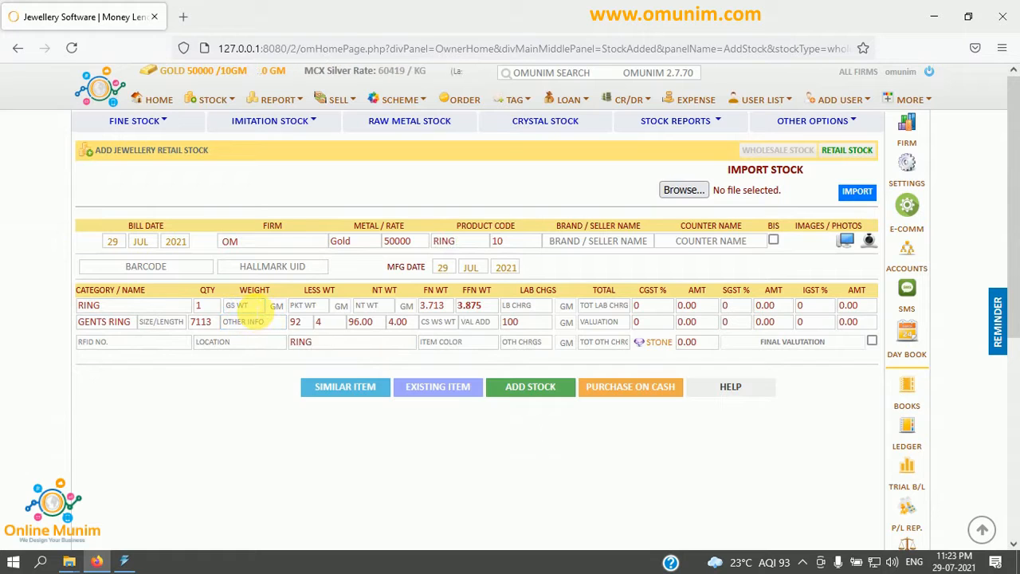
{"action": "type", "text": "3.45"}
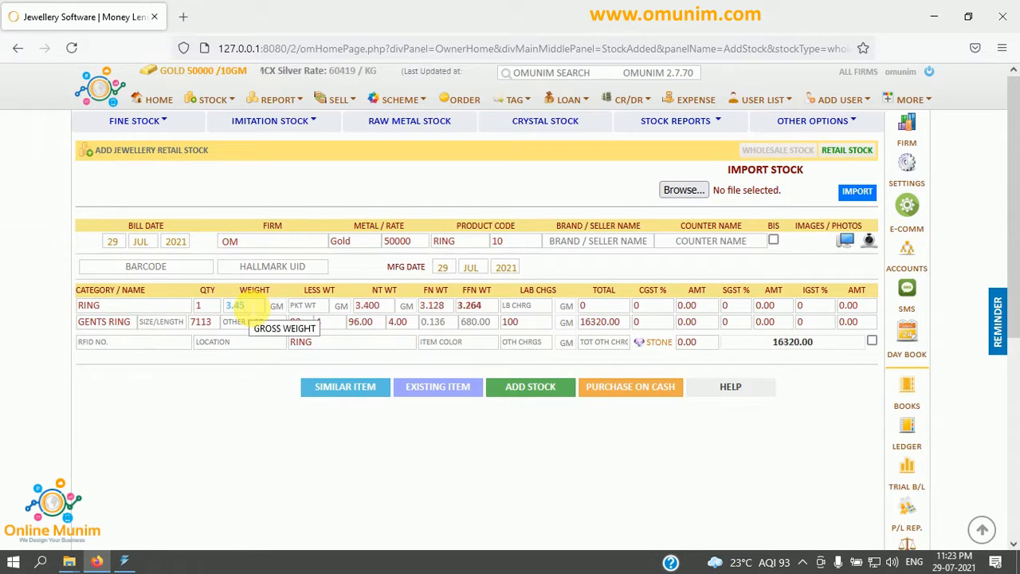
{"action": "type", "text": "6"}
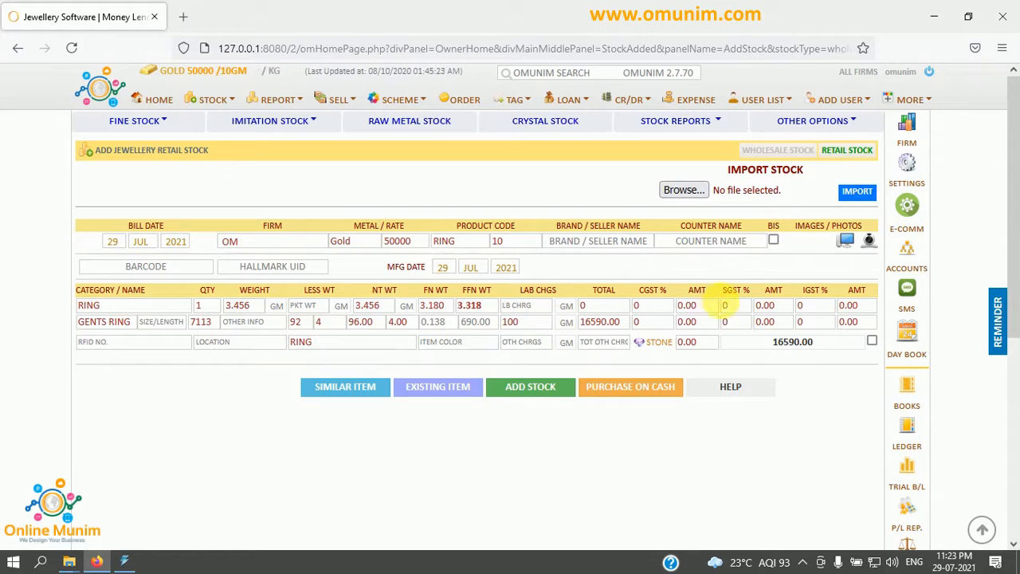
{"action": "left_click", "coordinate": [546, 394]}
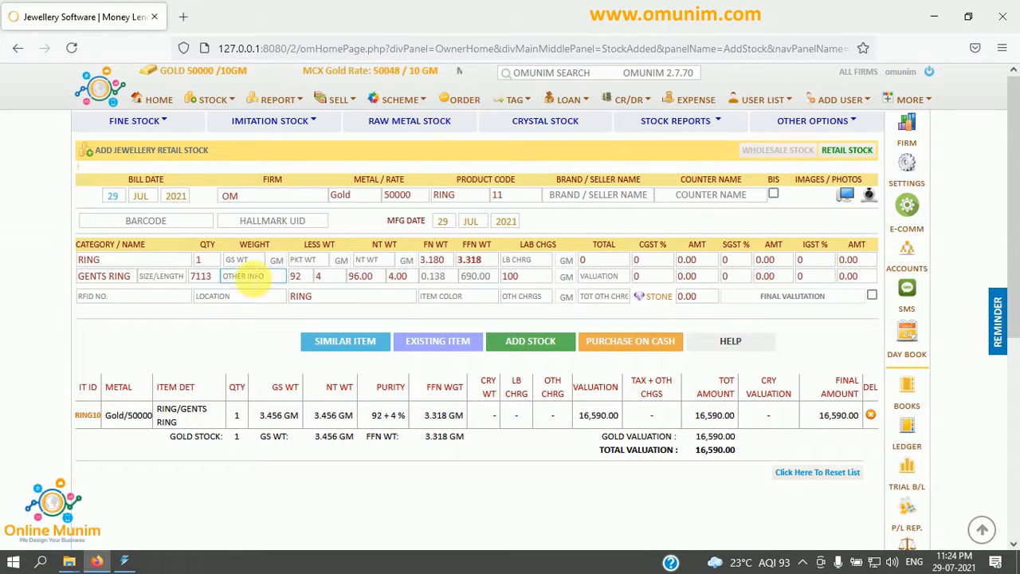
Set the gross weight of the second GENTS RING item, product number 11, to 5.678 GM
{"action": "left_click", "coordinate": [241, 275]}
{"action": "left_click", "coordinate": [243, 260]}
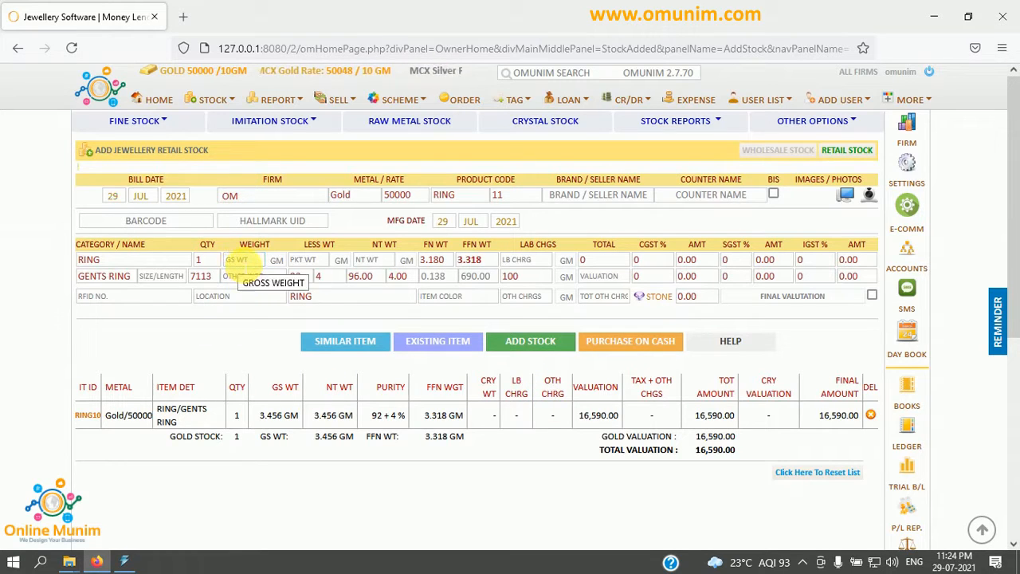
{"action": "type", "text": "5.6"}
{"action": "type", "text": "78"}
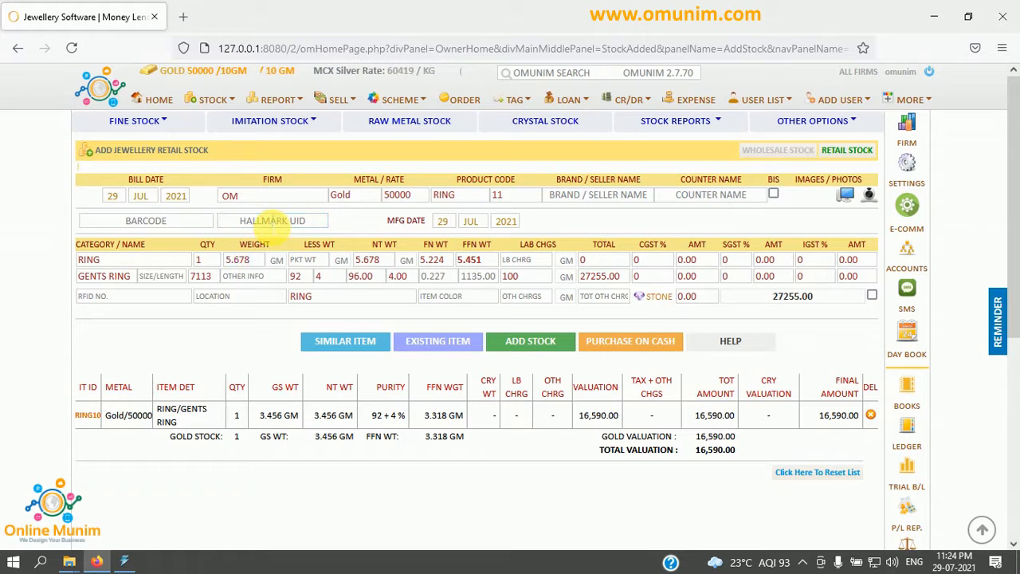
Enter the hallmark UID ER7834 for ring number 11 and add the ring to stock
{"action": "left_click", "coordinate": [272, 222]}
{"action": "type", "text": "ER783"}
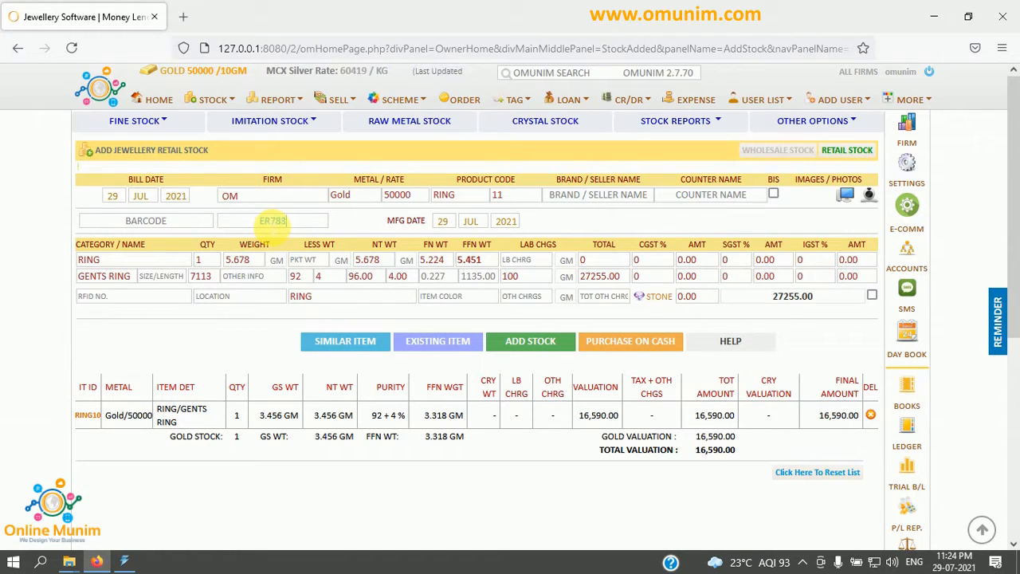
{"action": "type", "text": "4"}
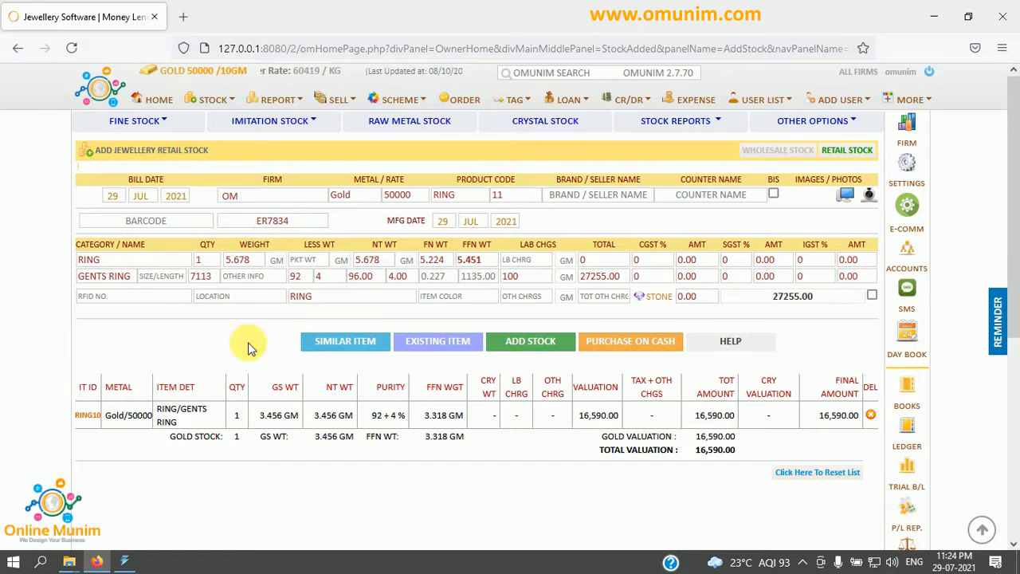
{"action": "left_click", "coordinate": [548, 342]}
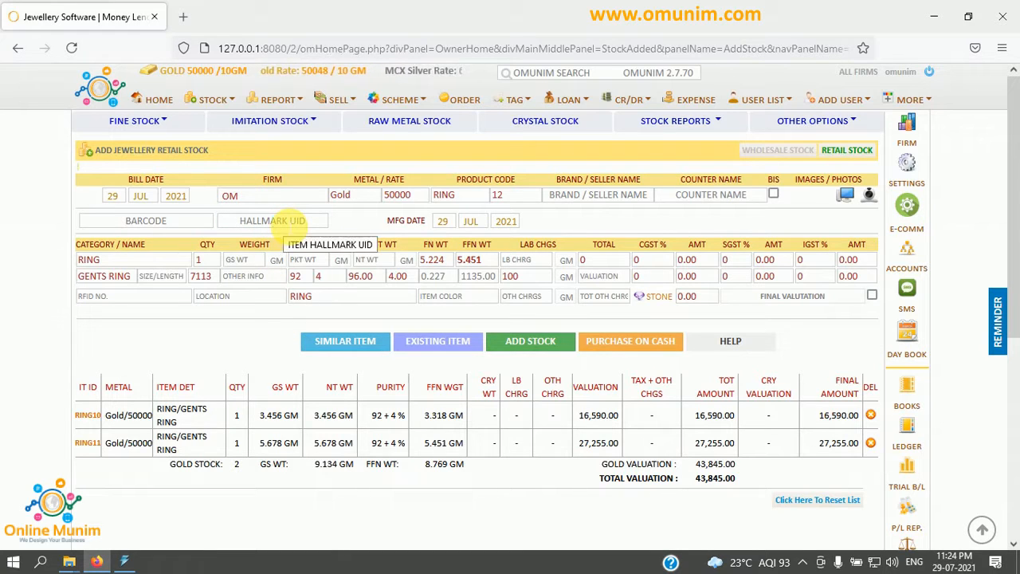
Give GENTS RING number 12 the hallmark UID 78WE45 and a gross weight of 2.890 GM, and add it to stock
{"action": "left_click", "coordinate": [279, 223]}
{"action": "type", "text": "78W"}
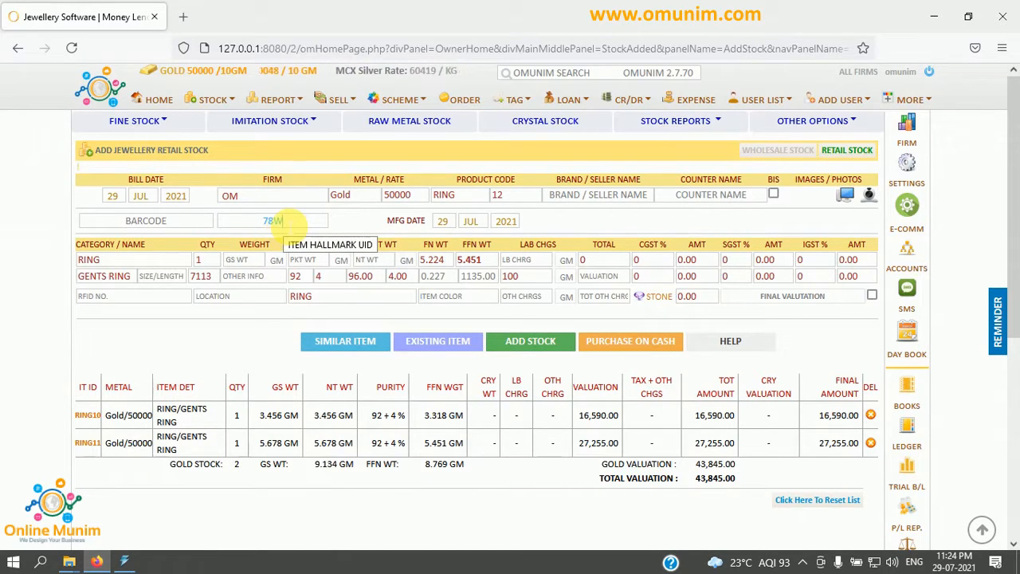
{"action": "type", "text": "E45"}
{"action": "left_click", "coordinate": [254, 262]}
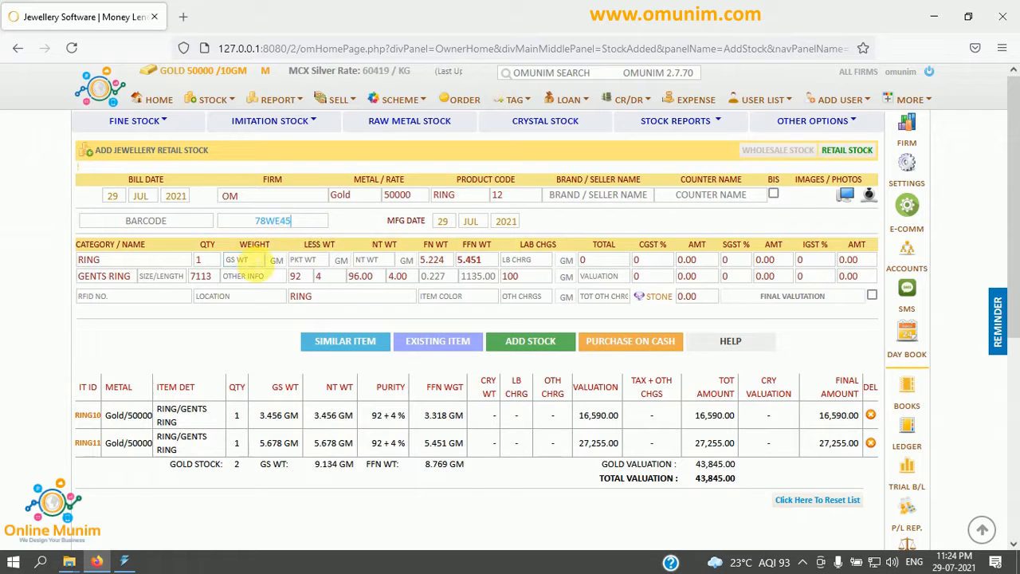
{"action": "type", "text": "2.890"}
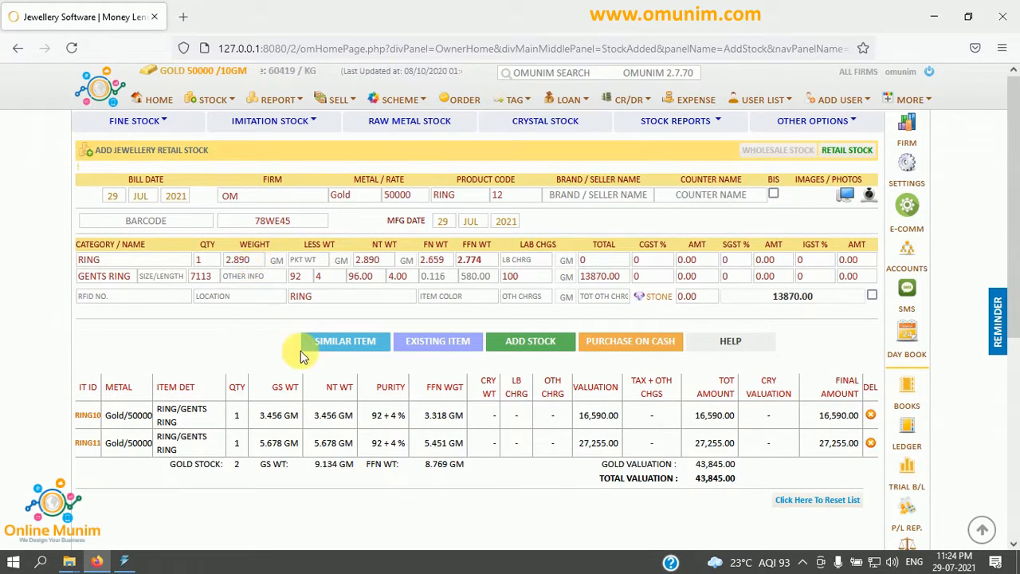
{"action": "left_click", "coordinate": [547, 349]}
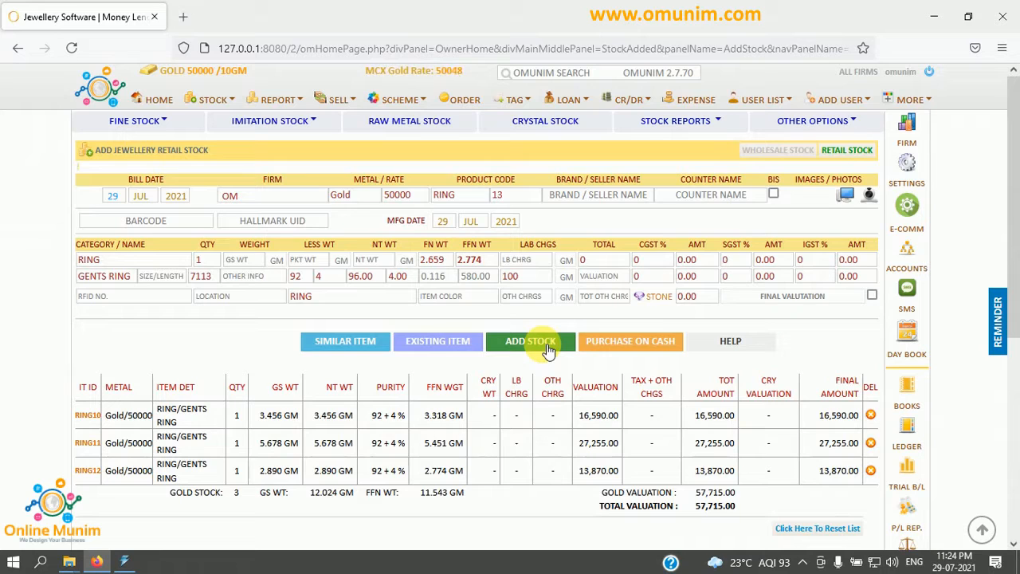
Switch to the Fine Stock B2 entry form for retail jewellery
{"action": "left_click", "coordinate": [367, 279]}
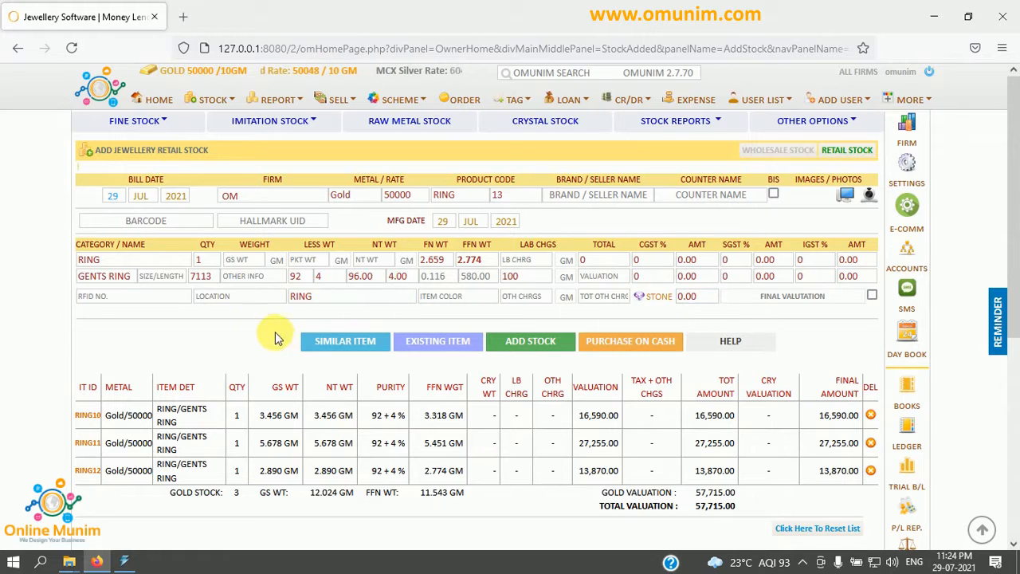
{"action": "left_click", "coordinate": [168, 124]}
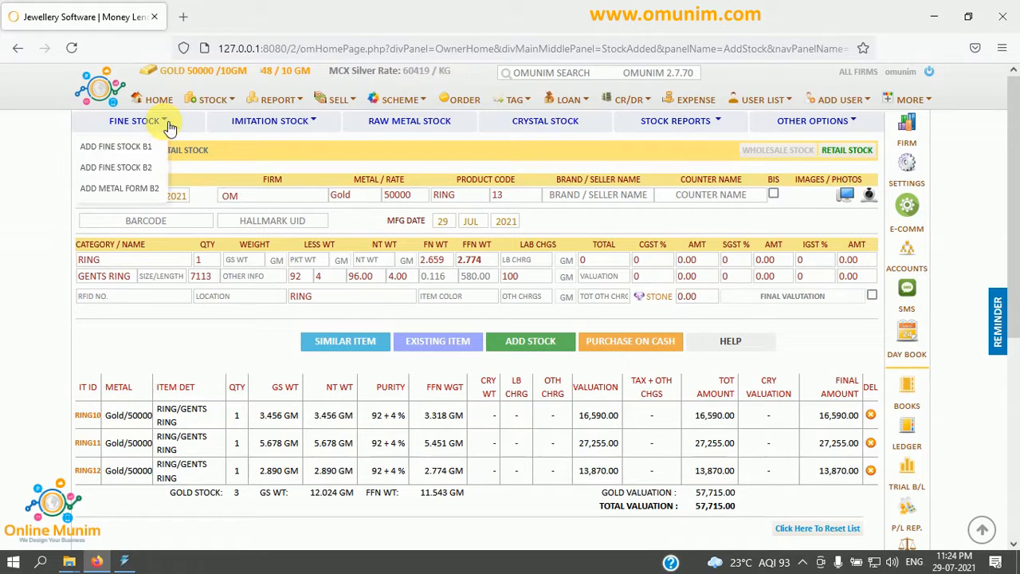
{"action": "left_click", "coordinate": [137, 168]}
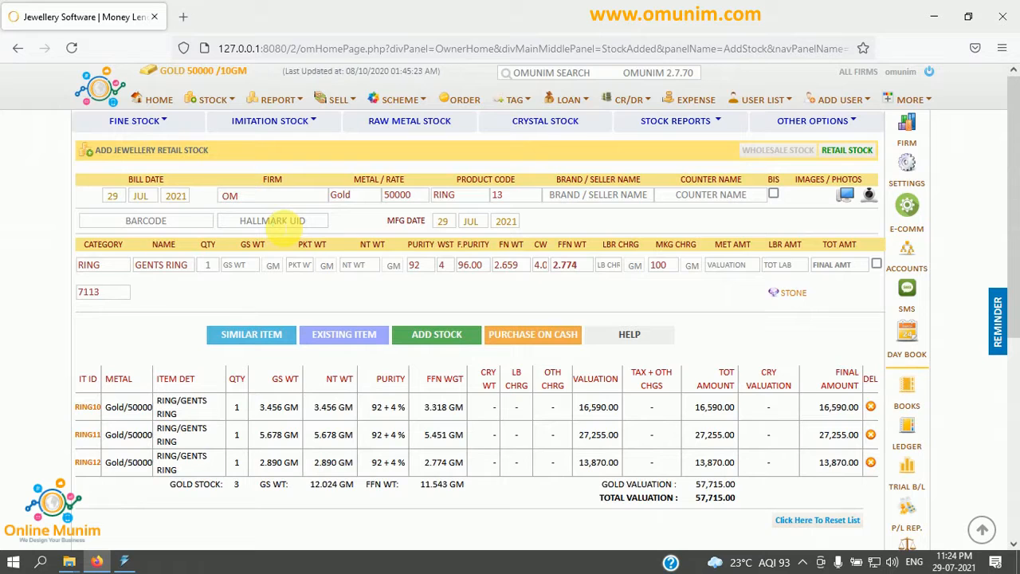
Give GENTS RING number 13 the hallmark UID QW34TG and a gross weight of 1.890 GM, and add it to stock
{"action": "left_click", "coordinate": [275, 222]}
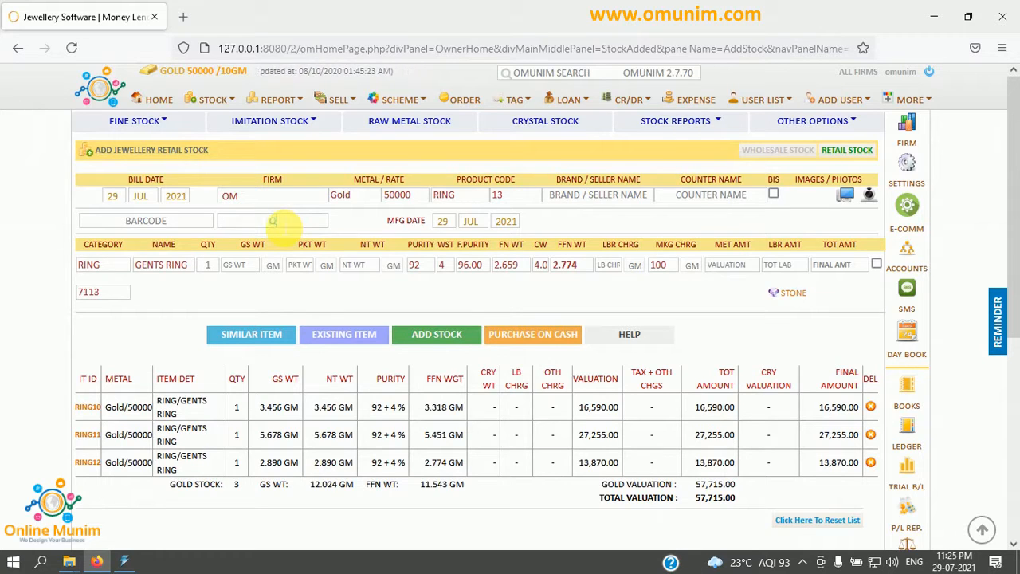
{"action": "type", "text": "QW34TG"}
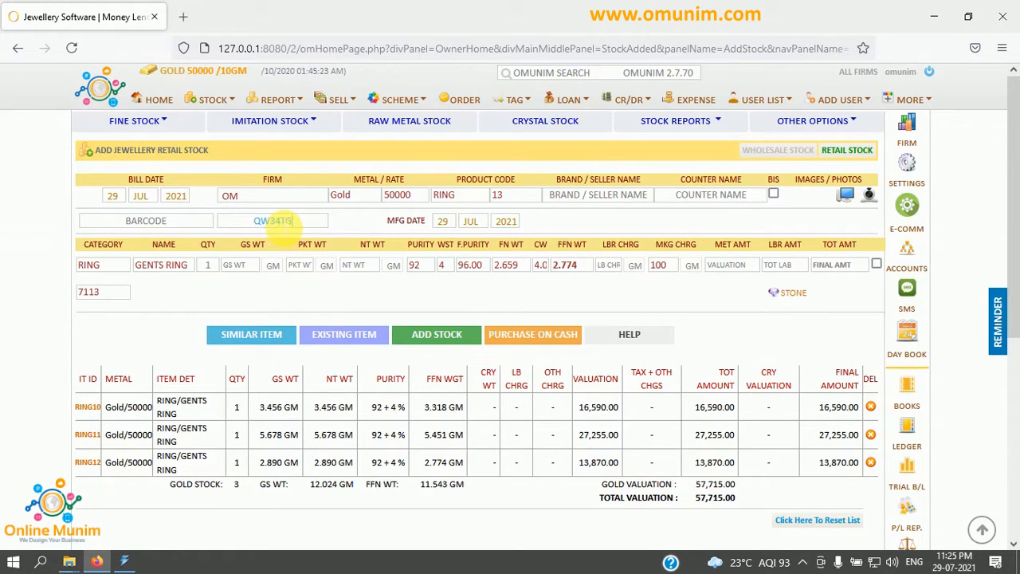
{"action": "left_click", "coordinate": [256, 267]}
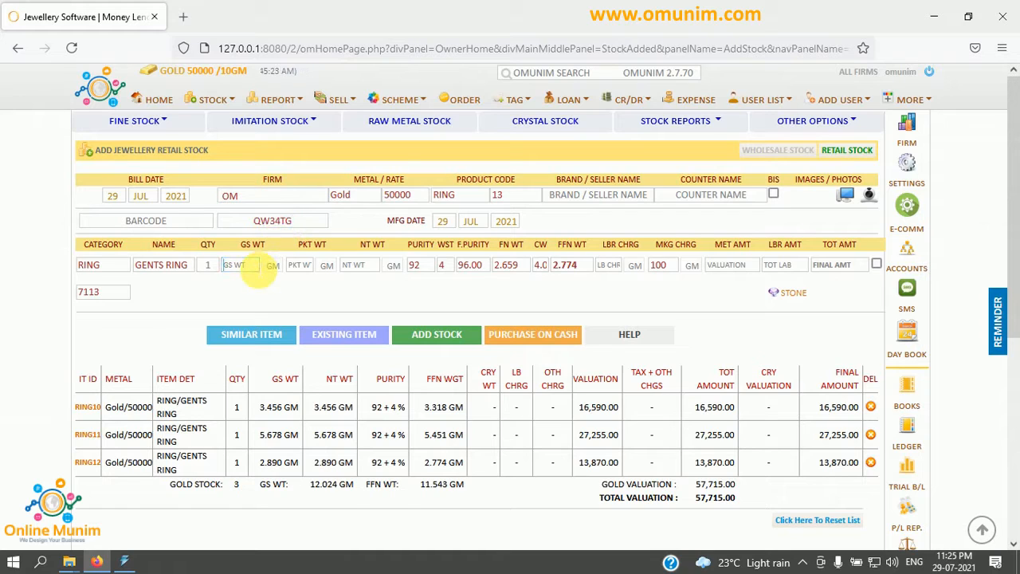
{"action": "type", "text": "1.890"}
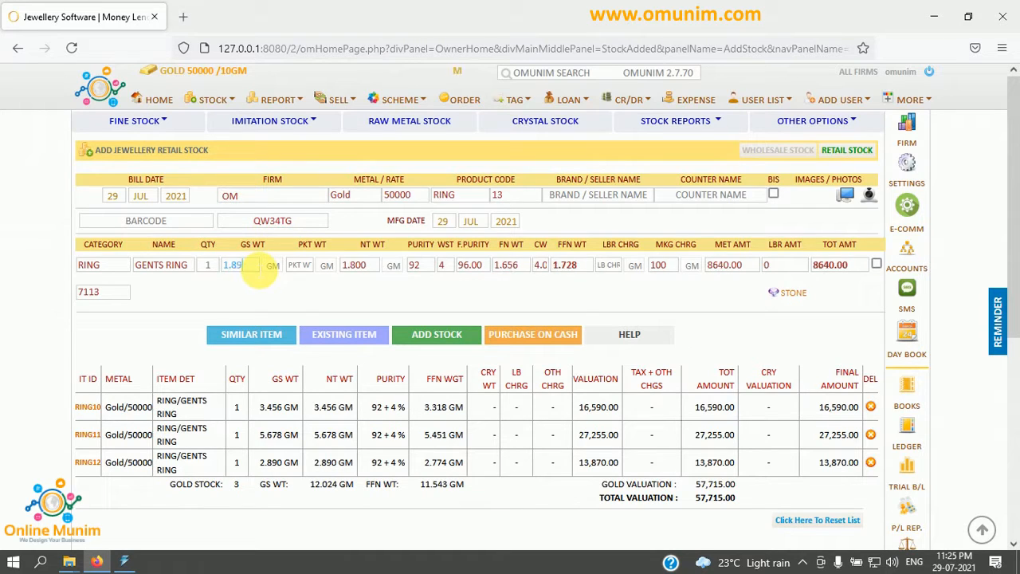
{"action": "left_click", "coordinate": [461, 335]}
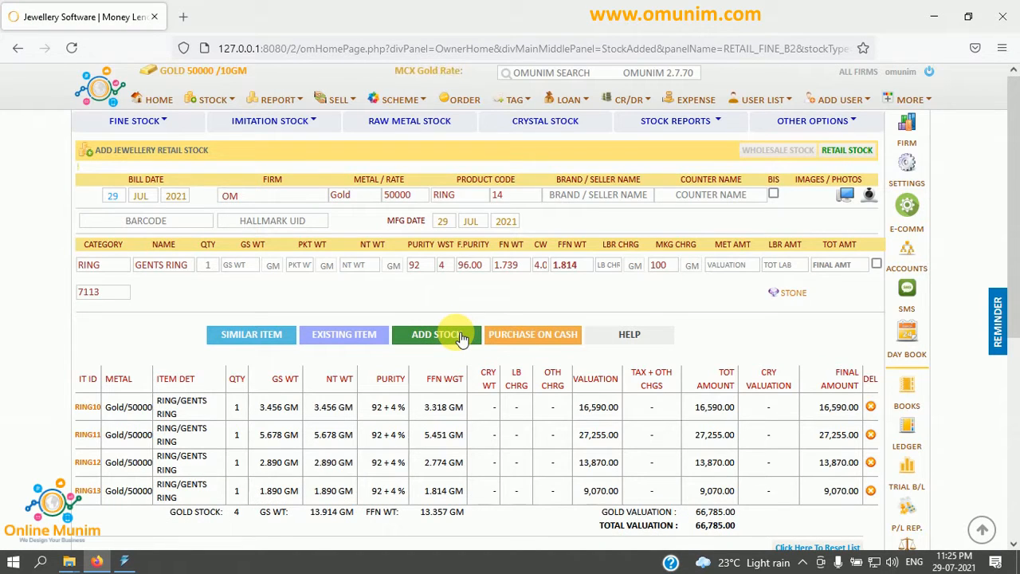
Set the hallmark UID of GENTS RING number 14 to ER45YH and its gross weight to 7.90 GM
{"action": "scroll", "coordinate": [469, 336], "scroll_direction": "down", "scroll_amount": 1}
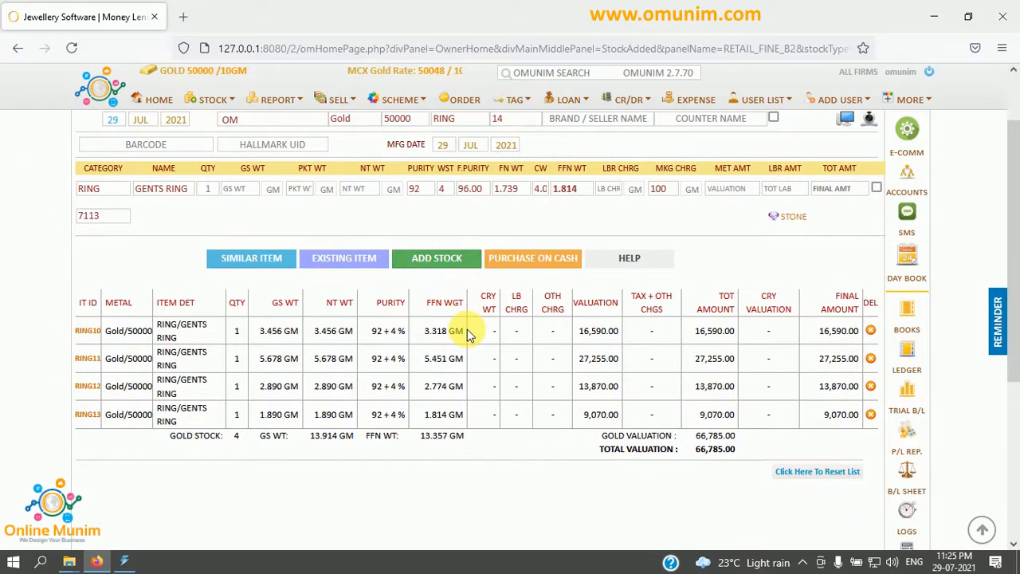
{"action": "scroll", "coordinate": [469, 337], "scroll_direction": "up", "scroll_amount": 1}
{"action": "left_click", "coordinate": [243, 267]}
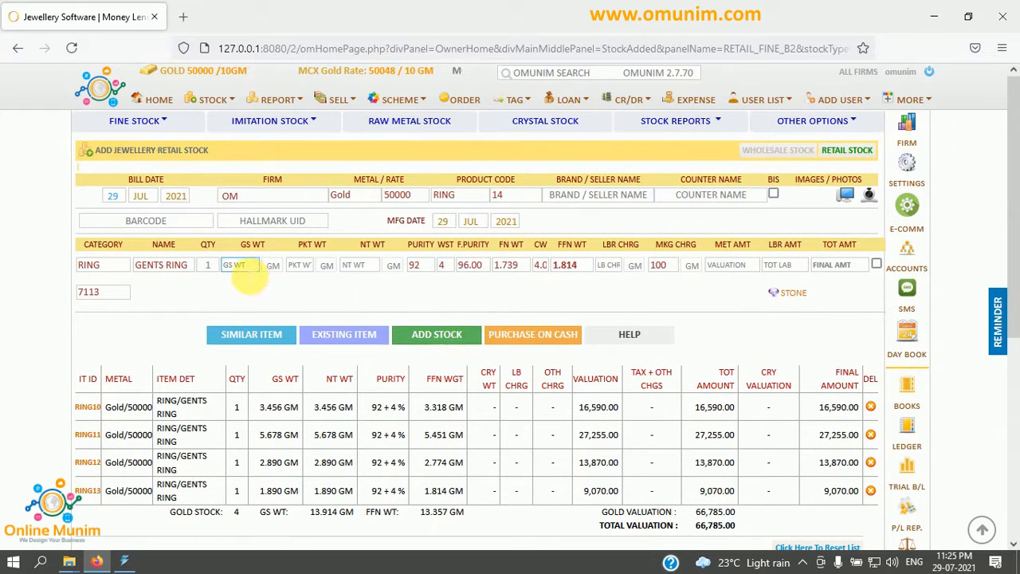
{"action": "left_click", "coordinate": [280, 222]}
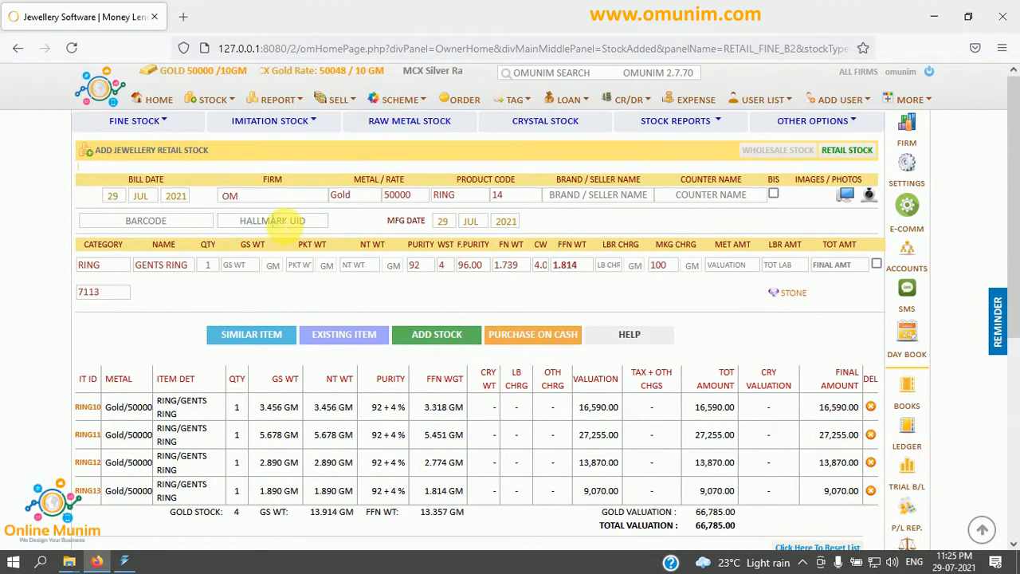
{"action": "type", "text": "7.90"}
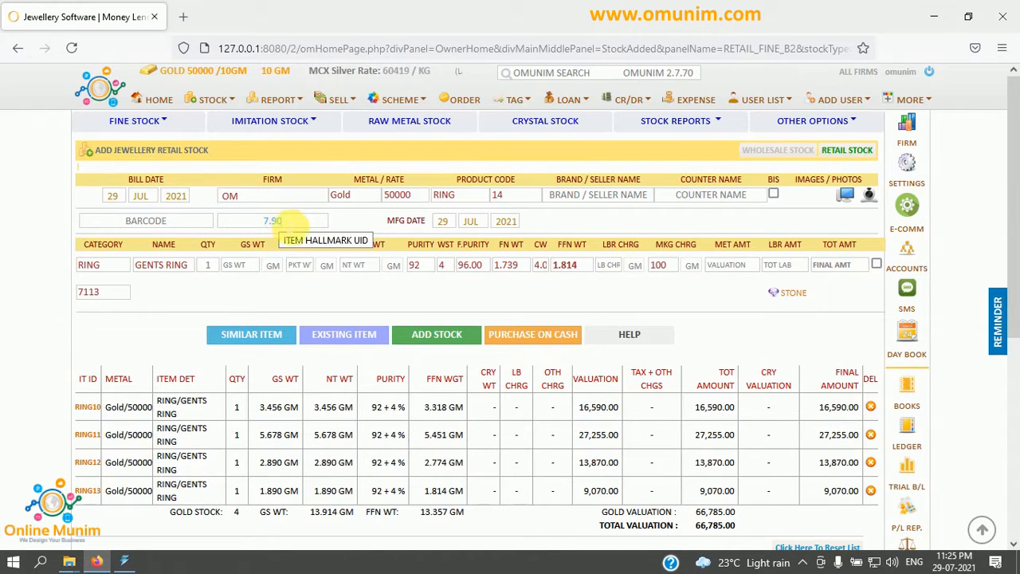
{"action": "key", "text": "BackSpace"}
{"action": "key", "text": "BackSpace"}
{"action": "key", "text": "BackSpace"}
{"action": "key", "text": "BackSpace"}
{"action": "type", "text": "ER45YH"}
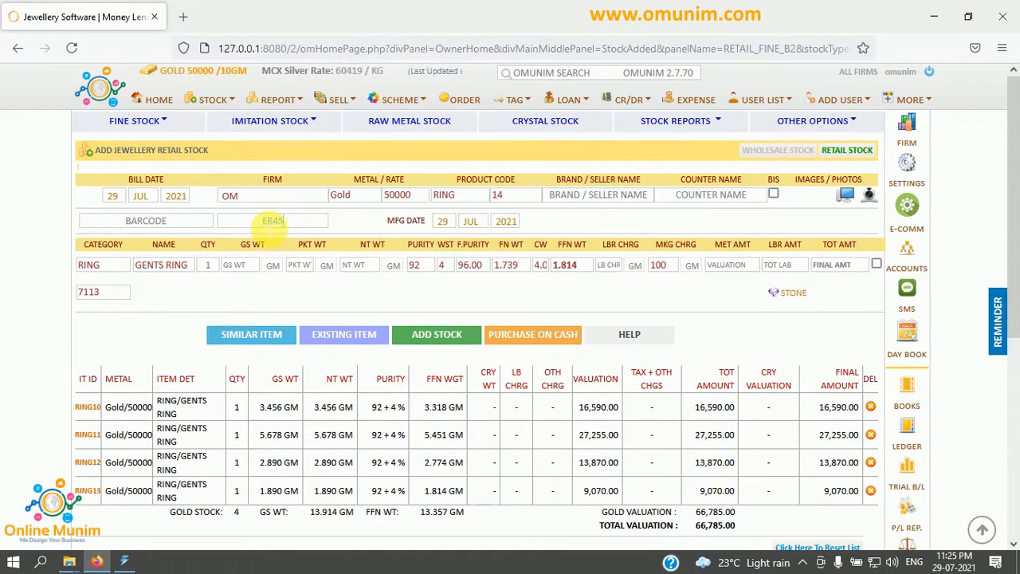
{"action": "left_click", "coordinate": [247, 269]}
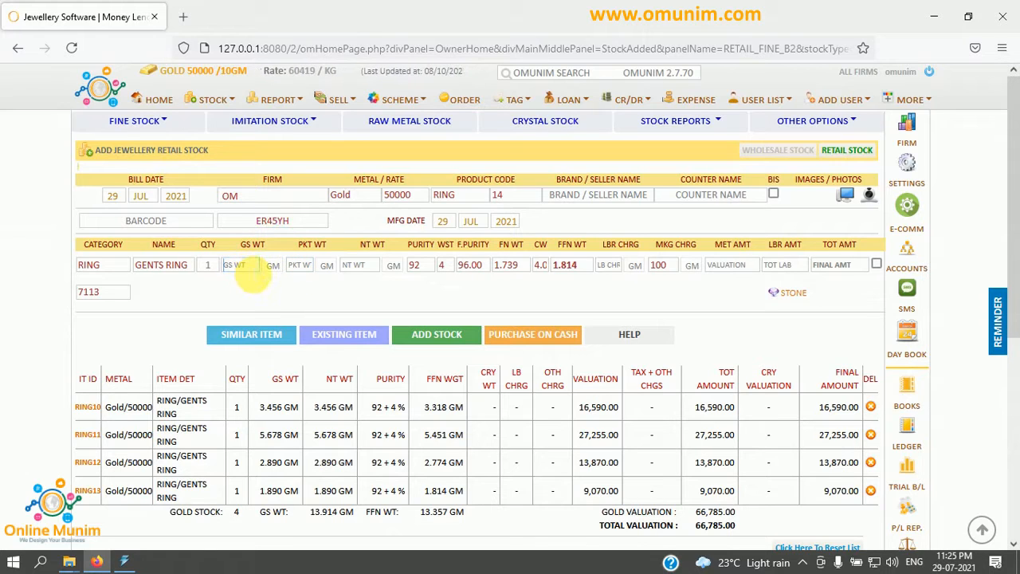
{"action": "type", "text": "7.90"}
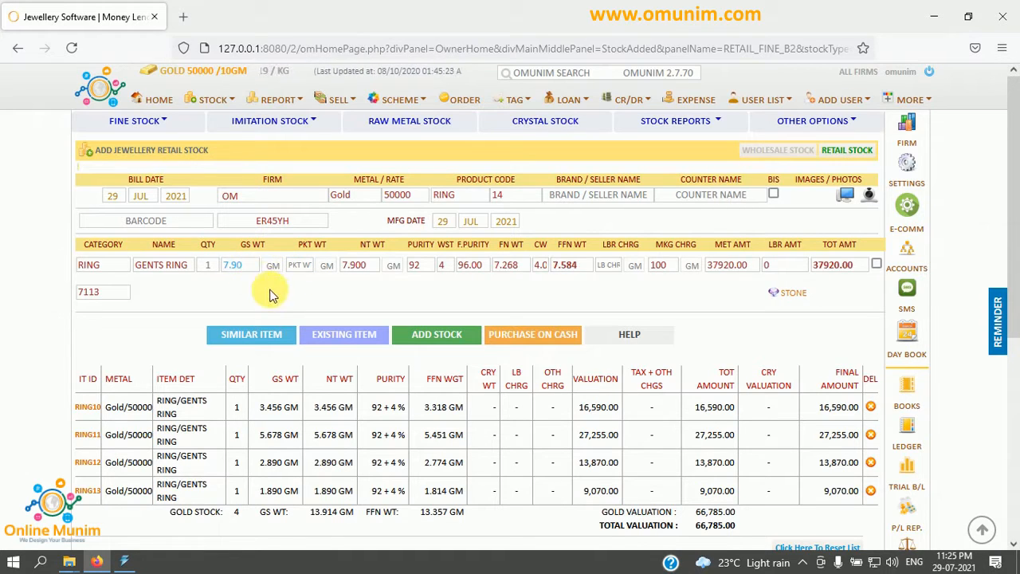
Attach the image 508x600_6.jpg to ring number 14 and add the ring to stock
{"action": "left_click", "coordinate": [846, 195]}
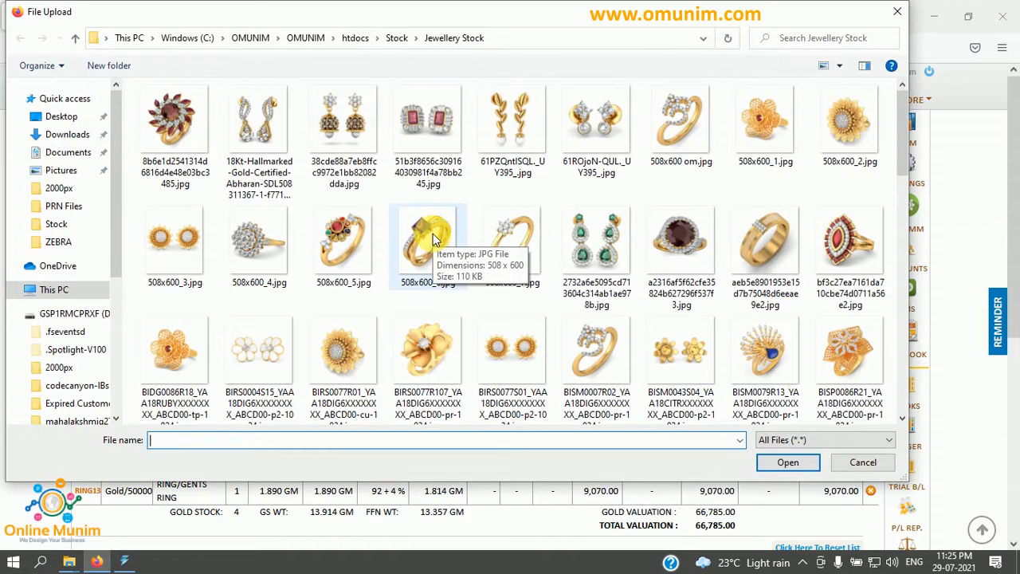
{"action": "double_click", "coordinate": [432, 233]}
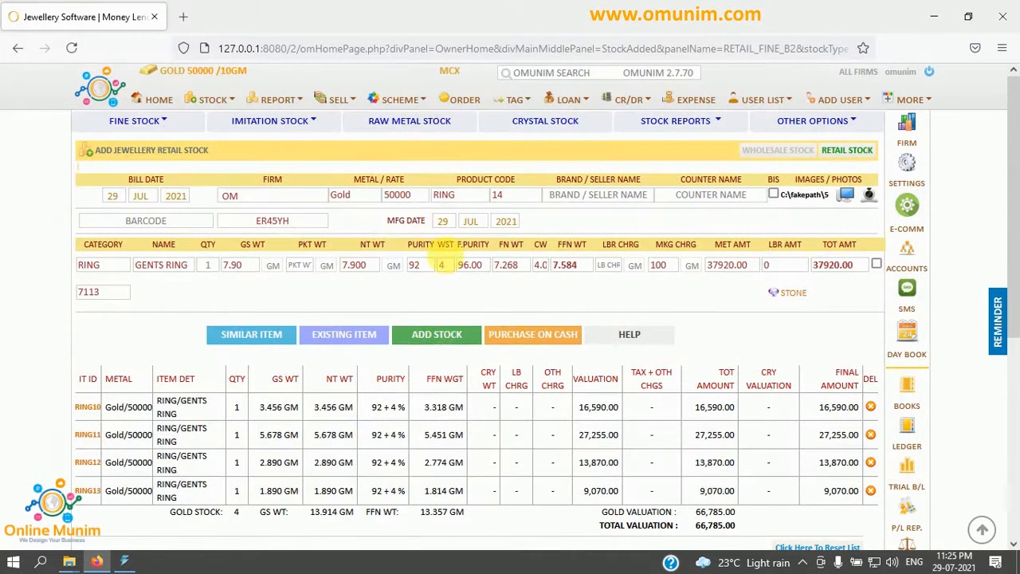
{"action": "left_click", "coordinate": [444, 341]}
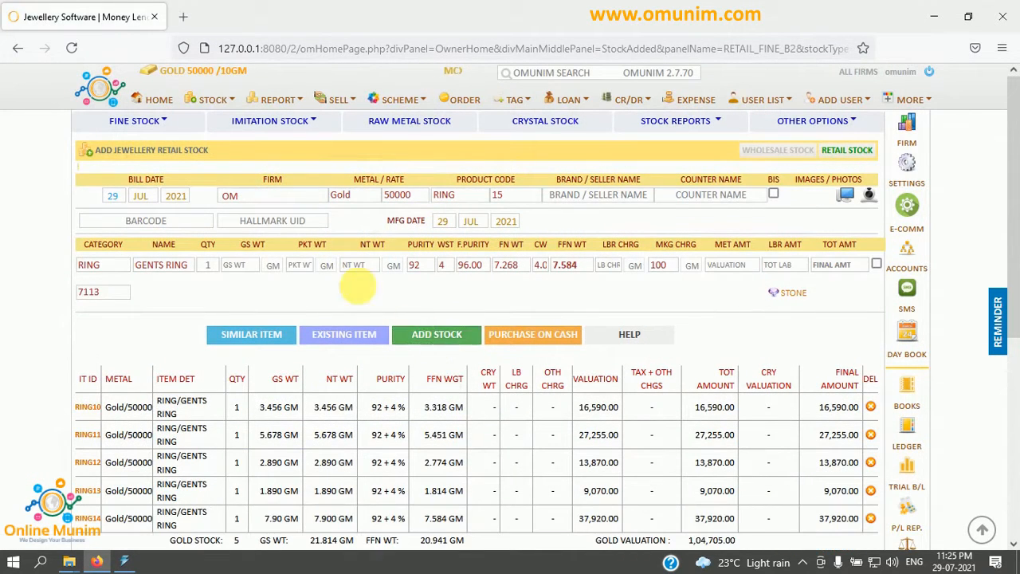
Give GENTS RING number 15 the hallmark UID TG67UJ, a gross weight of 4.560 GM and the image 508x600_1.jpg
{"action": "left_click", "coordinate": [305, 218]}
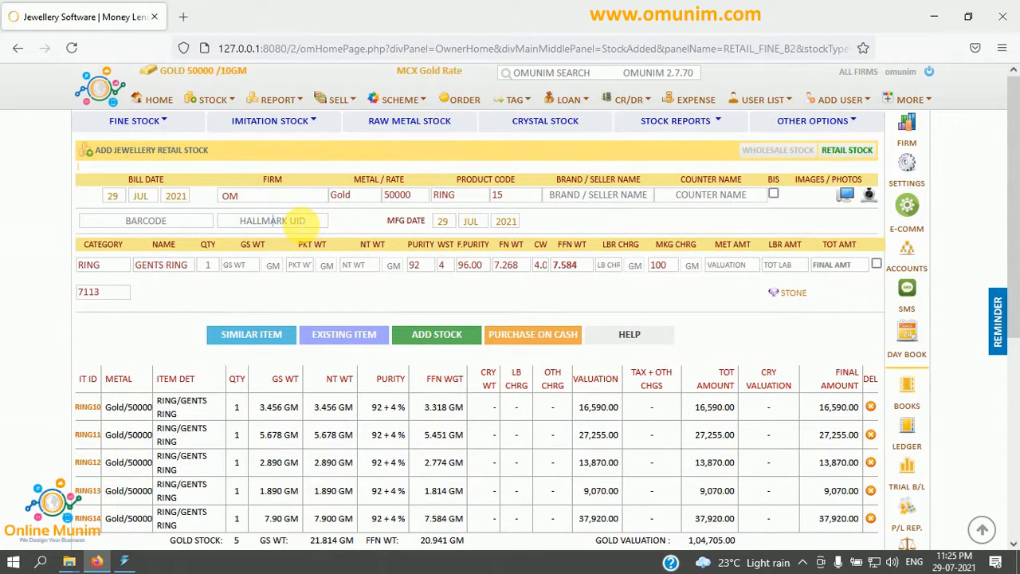
{"action": "type", "text": "TG67UJ"}
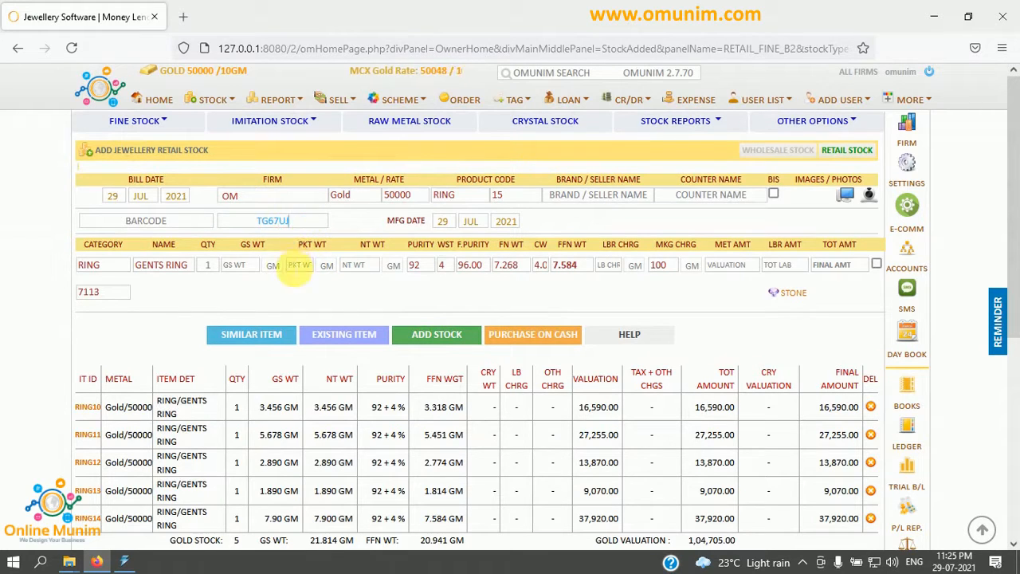
{"action": "left_click", "coordinate": [243, 266]}
{"action": "type", "text": "4.5"}
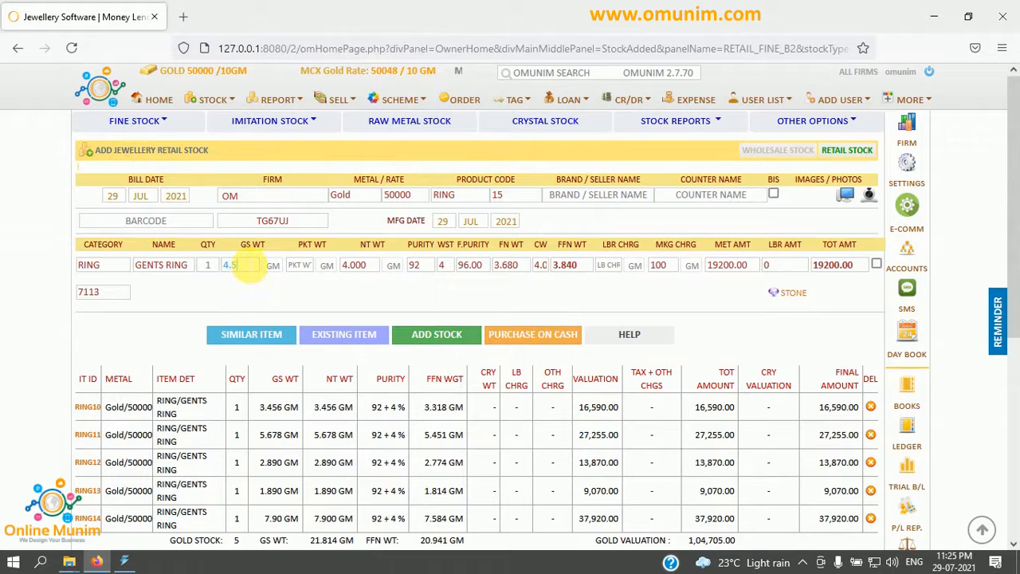
{"action": "type", "text": "60"}
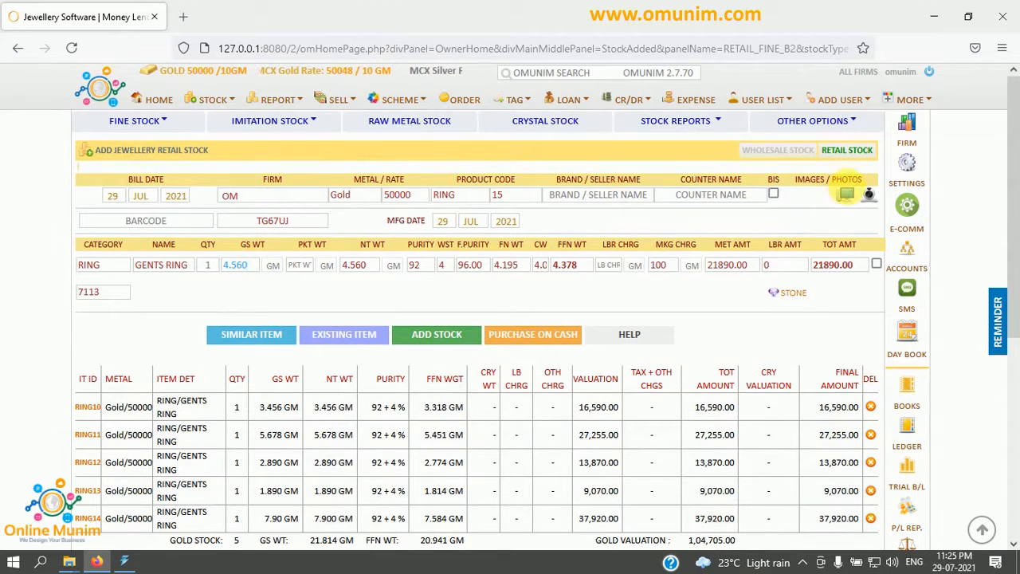
{"action": "left_click", "coordinate": [846, 193]}
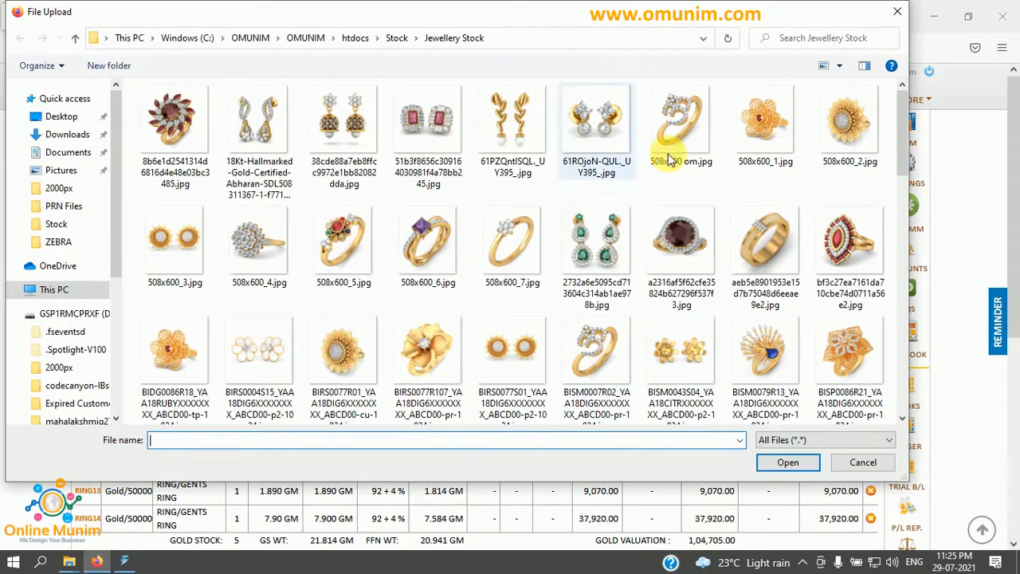
{"action": "double_click", "coordinate": [750, 118]}
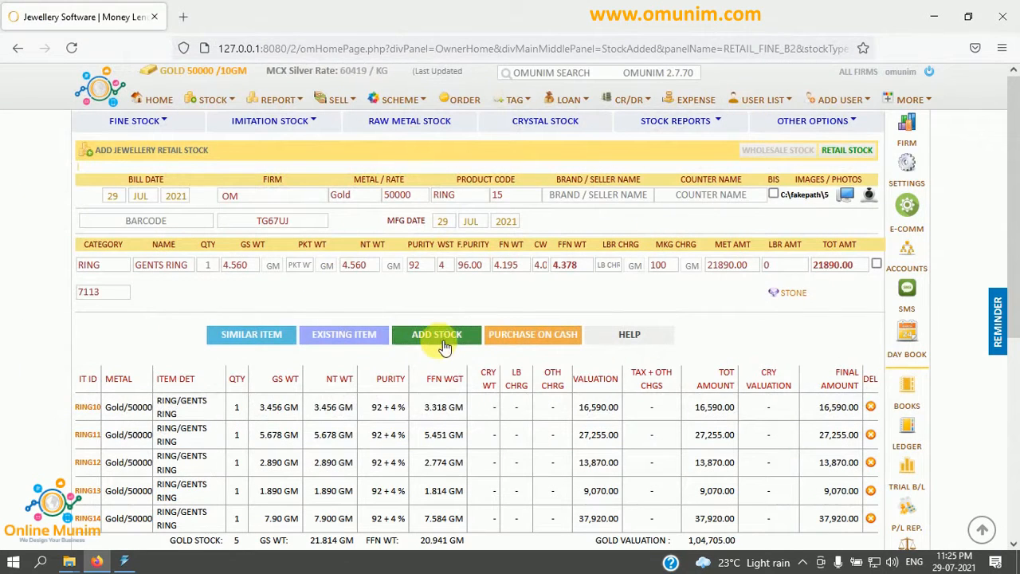
Add ring number 15 to stock and reset the list of added items
{"action": "left_click", "coordinate": [445, 337]}
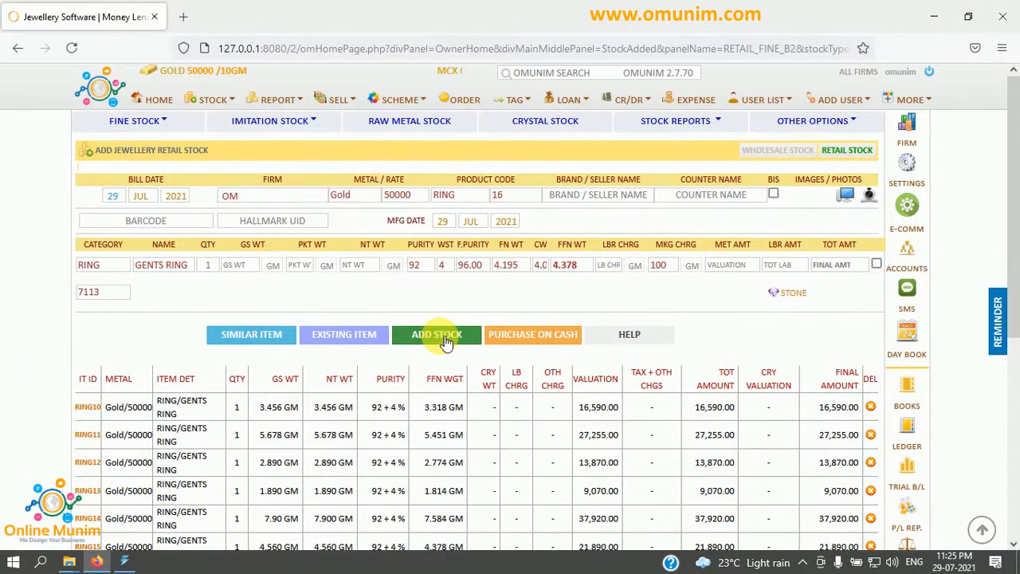
{"action": "scroll", "coordinate": [438, 339], "scroll_direction": "down", "scroll_amount": 3}
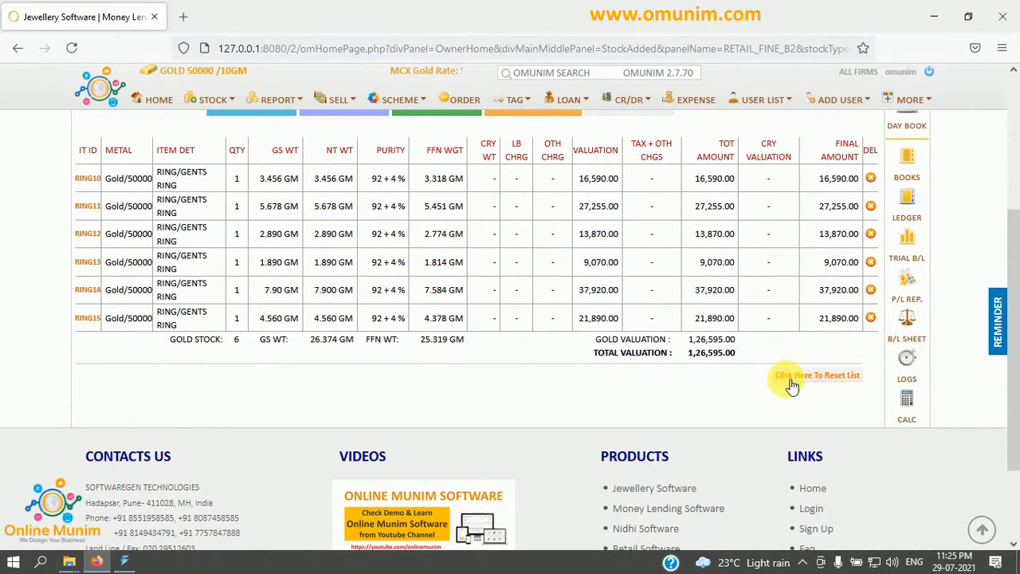
{"action": "left_click", "coordinate": [789, 381]}
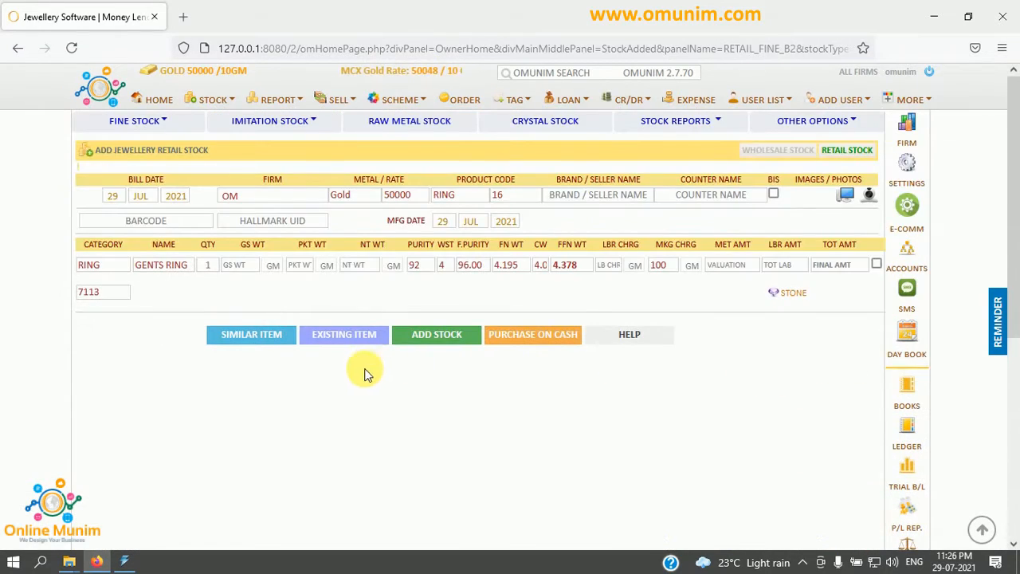
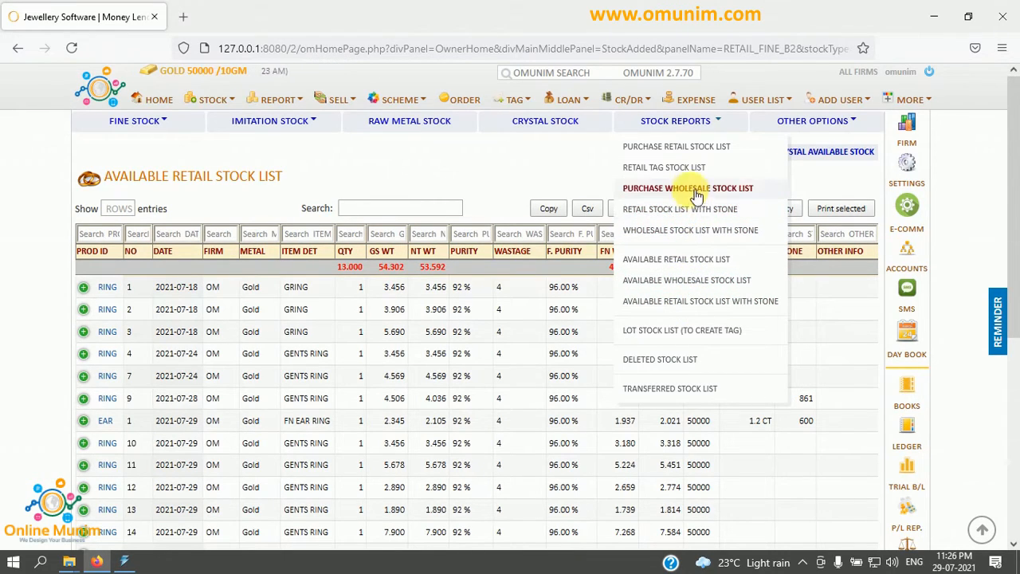
Open the purchase retail stock list and review the listed rings with their images, weights and values
{"action": "left_click", "coordinate": [674, 146]}
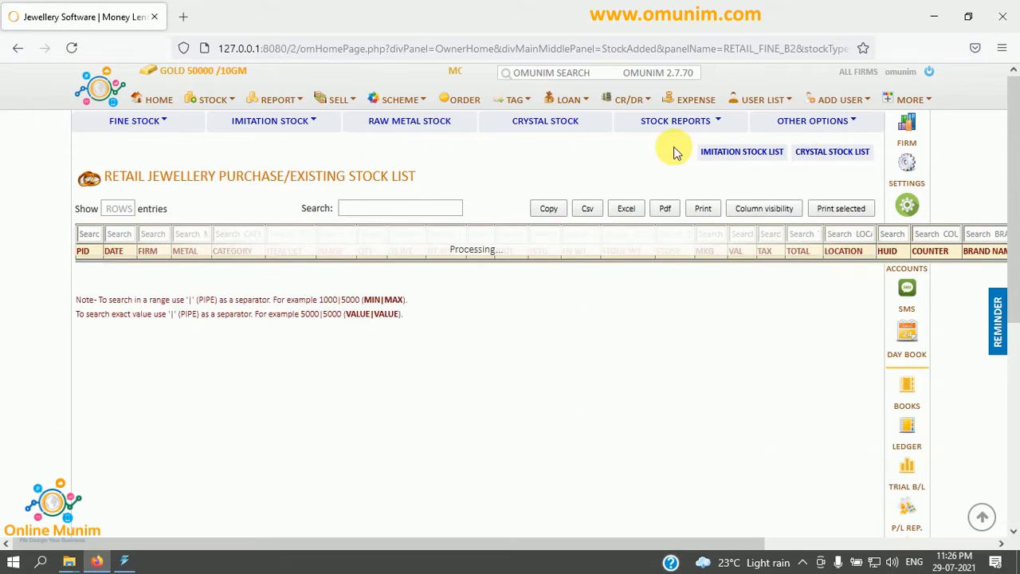
{"action": "scroll", "coordinate": [528, 279], "scroll_direction": "down", "scroll_amount": 2}
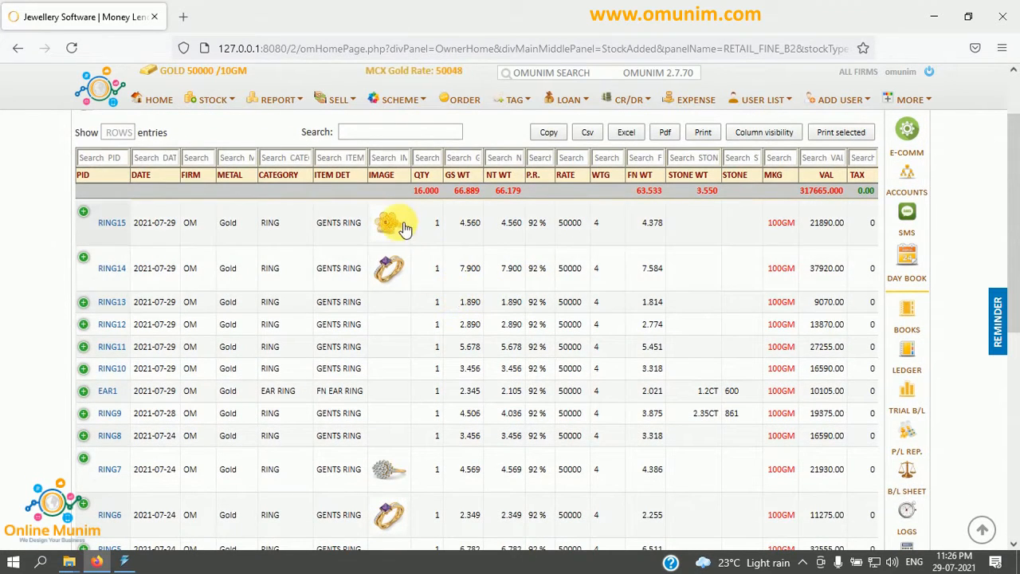
{"action": "scroll", "coordinate": [404, 322], "scroll_direction": "down", "scroll_amount": 4}
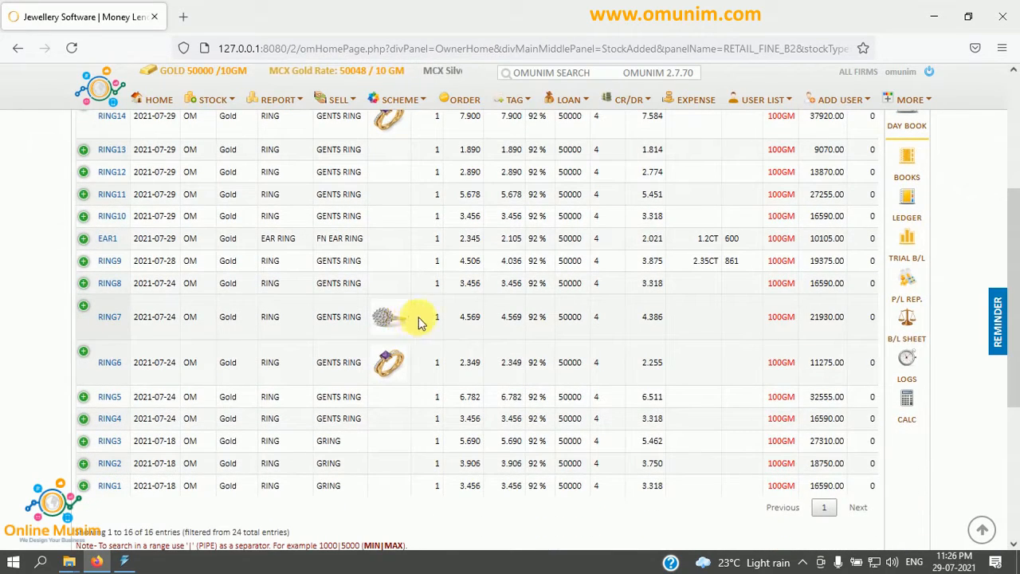
{"action": "scroll", "coordinate": [421, 318], "scroll_direction": "up", "scroll_amount": 4}
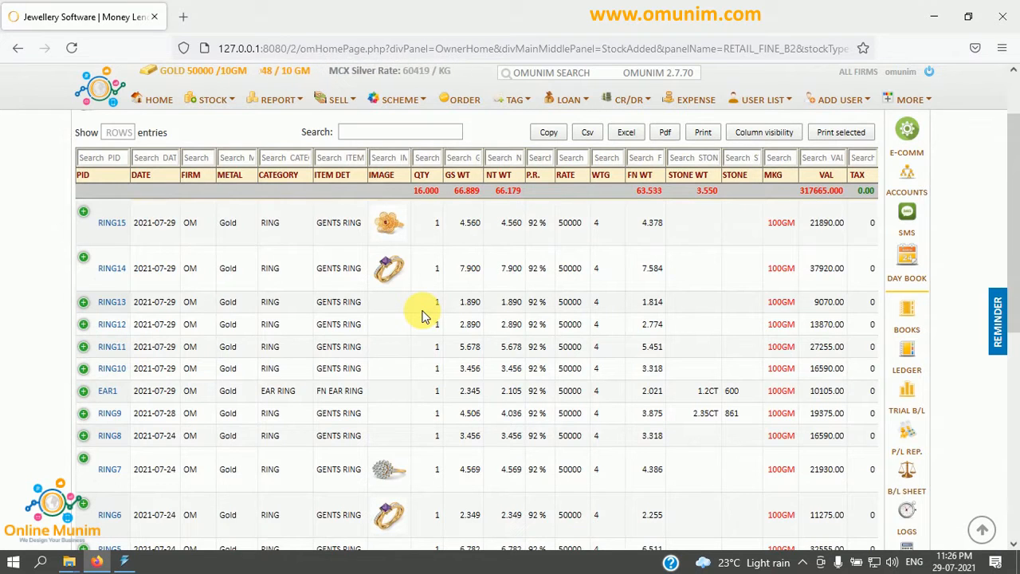
{"action": "scroll", "coordinate": [423, 316], "scroll_direction": "up", "scroll_amount": 2}
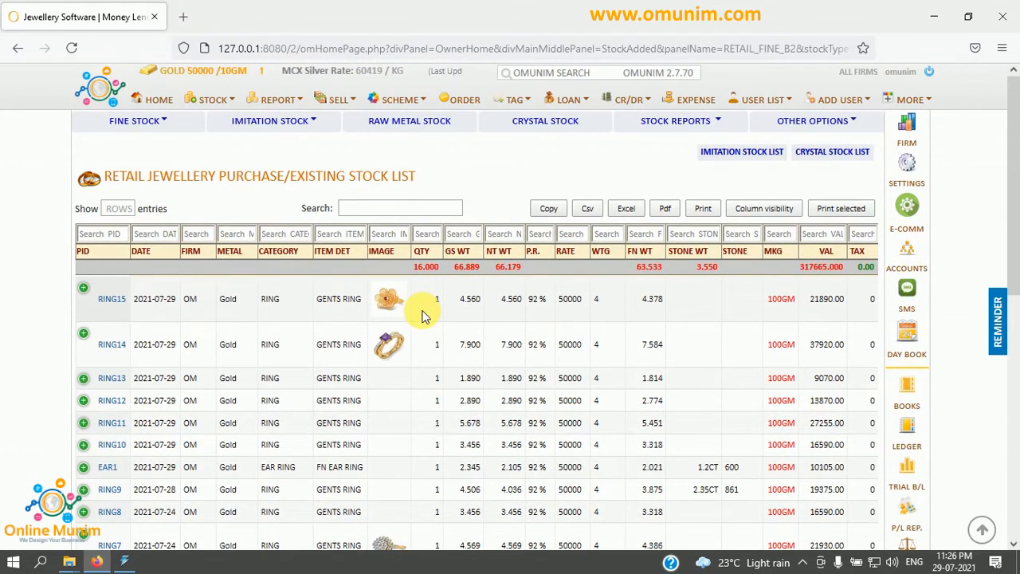
{"action": "scroll", "coordinate": [422, 316], "scroll_direction": "down", "scroll_amount": 6}
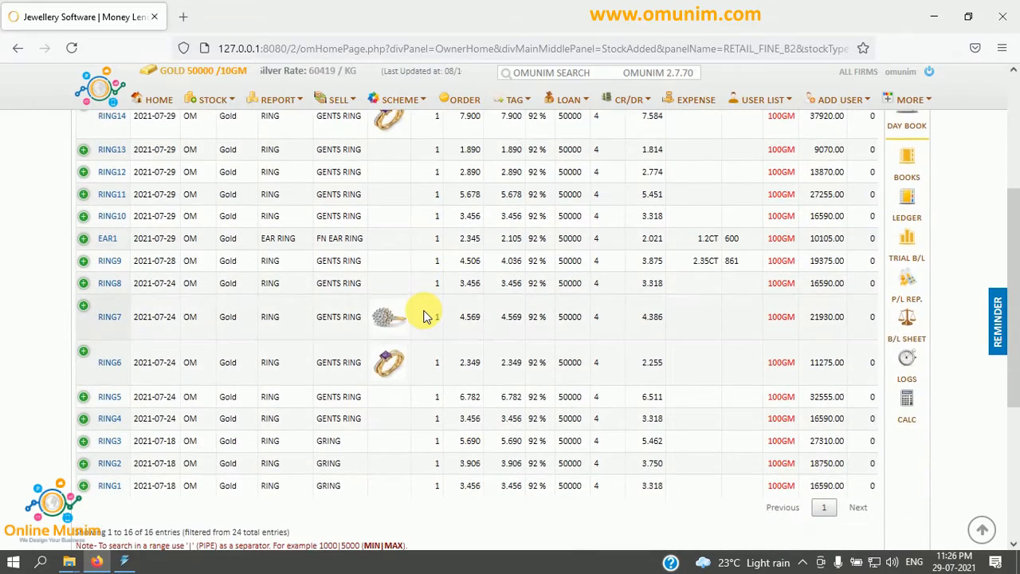
{"action": "scroll", "coordinate": [423, 316], "scroll_direction": "up", "scroll_amount": 6}
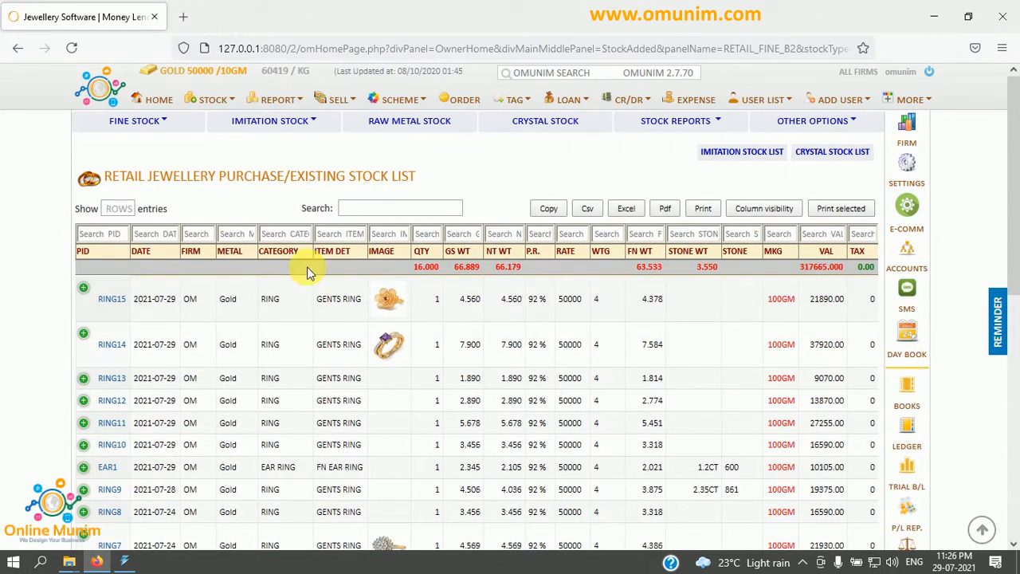
Browse the fine jewellery items in the Jewellery Panel and show more details of the gents ring RING14
{"action": "left_click", "coordinate": [278, 105]}
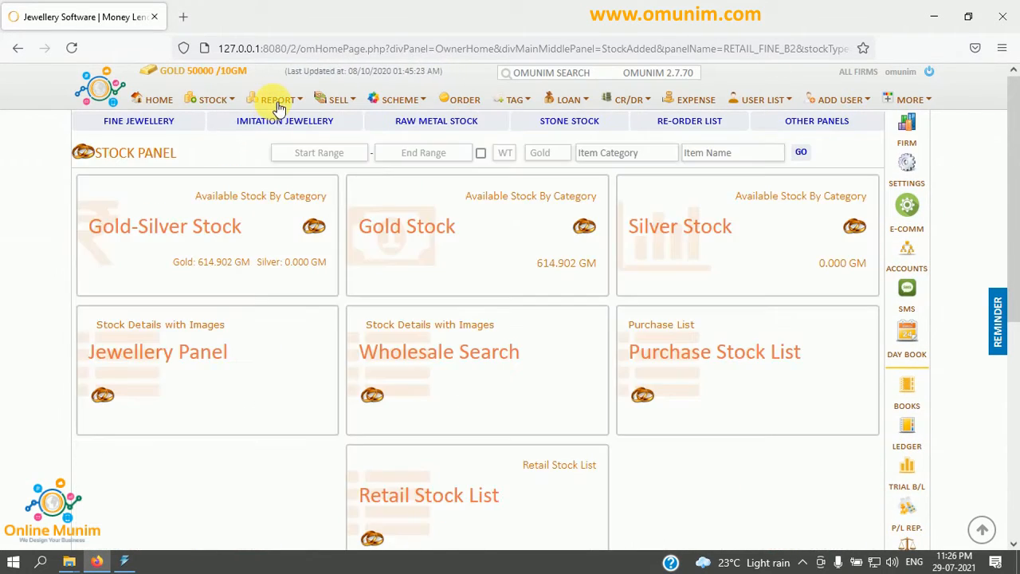
{"action": "left_click", "coordinate": [206, 365]}
{"action": "scroll", "coordinate": [136, 381], "scroll_direction": "down", "scroll_amount": 6}
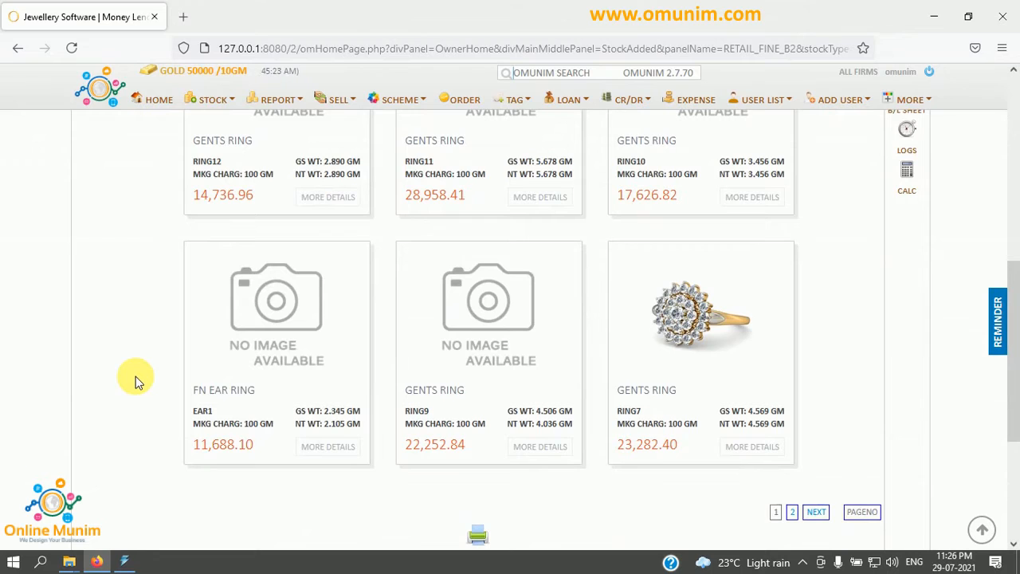
{"action": "scroll", "coordinate": [136, 381], "scroll_direction": "up", "scroll_amount": 6}
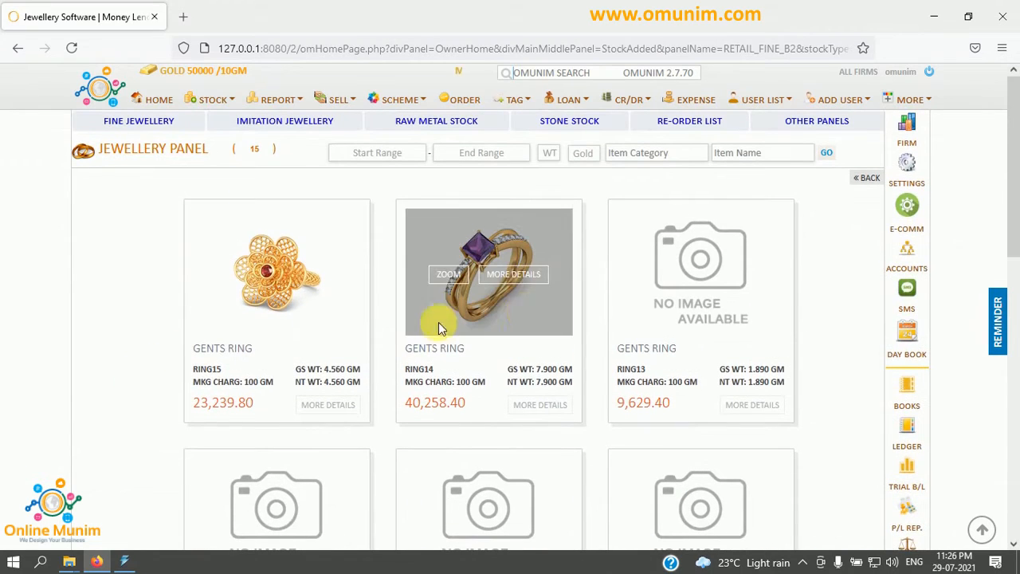
{"action": "left_click", "coordinate": [530, 283]}
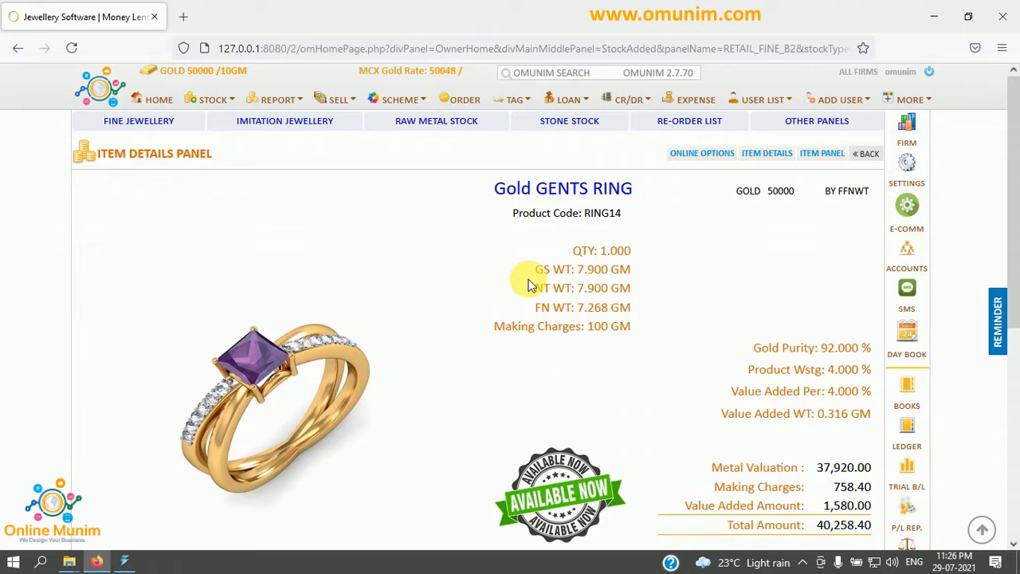
Generate the estimate for RING14, view it in an enlarged window and close it
{"action": "scroll", "coordinate": [534, 284], "scroll_direction": "down", "scroll_amount": 1}
{"action": "scroll", "coordinate": [534, 284], "scroll_direction": "down", "scroll_amount": 1}
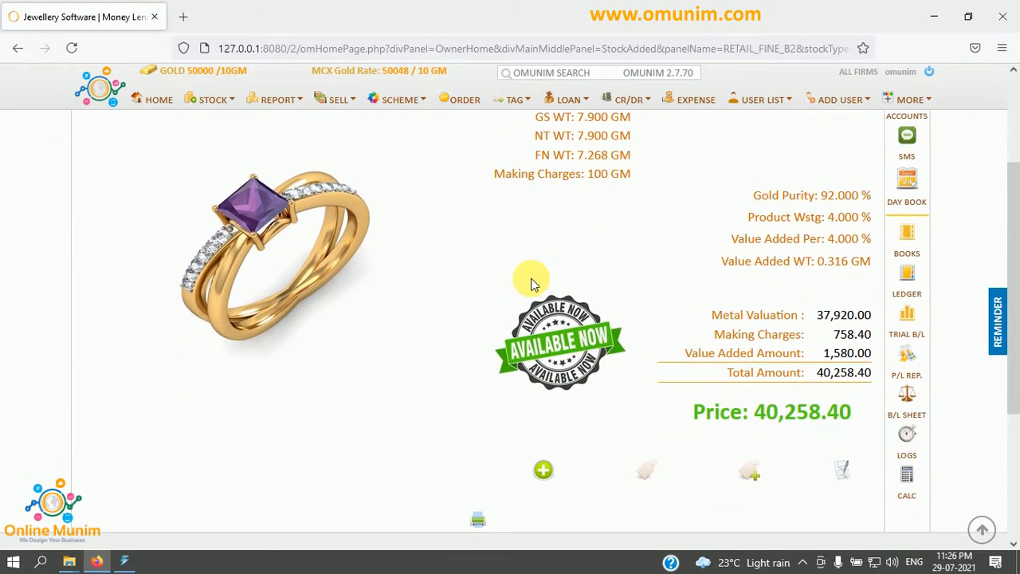
{"action": "left_click", "coordinate": [843, 470]}
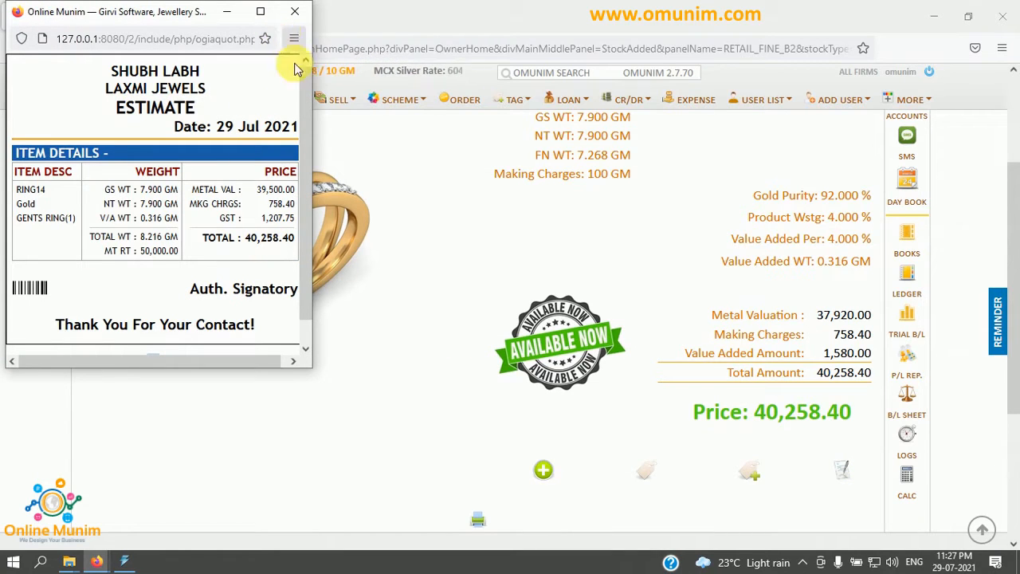
{"action": "left_click_drag", "start_coordinate": [318, 376], "coordinate": [353, 405]}
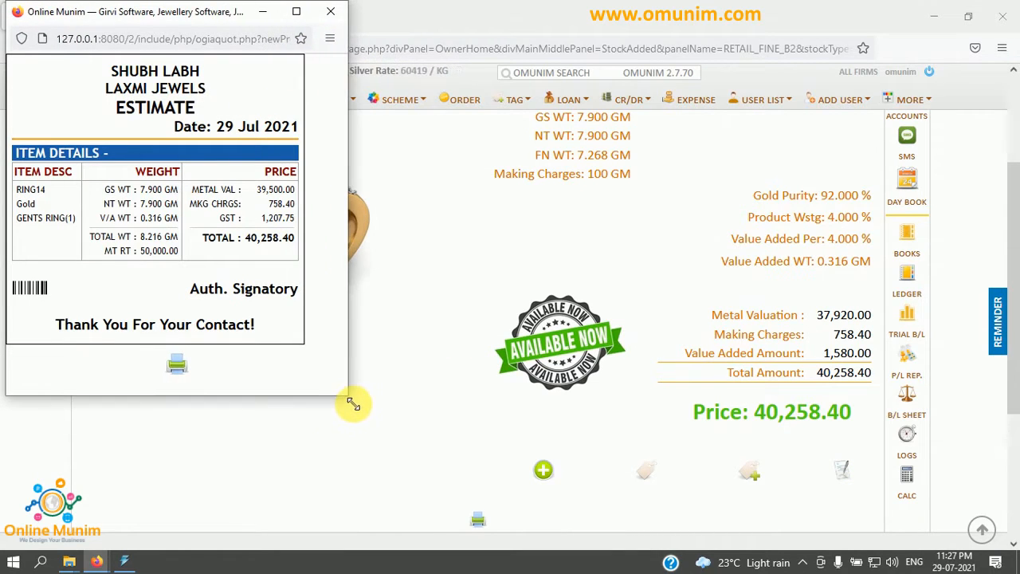
{"action": "left_click", "coordinate": [324, 18]}
{"action": "scroll", "coordinate": [369, 325], "scroll_direction": "up", "scroll_amount": 2}
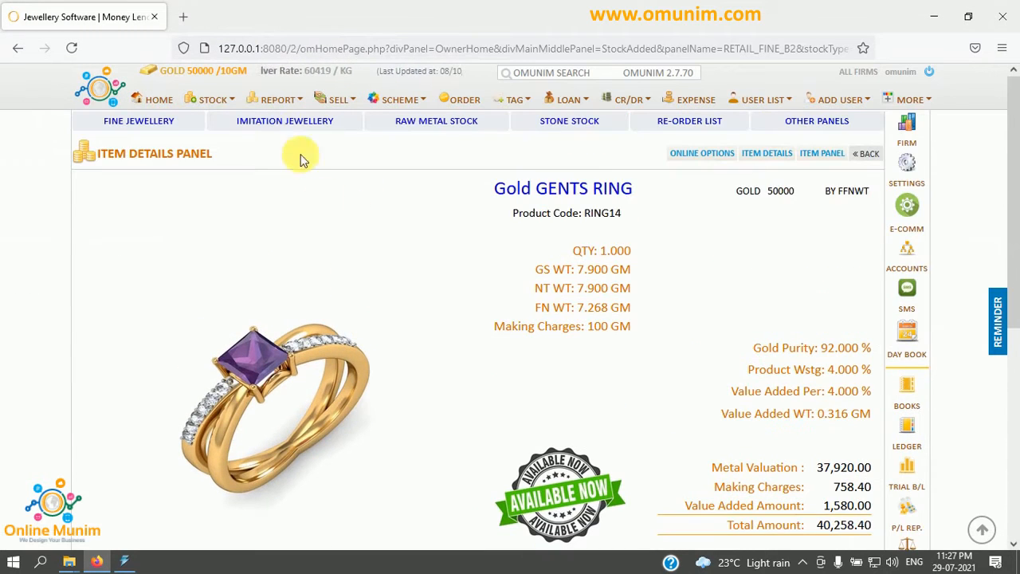
Open the Gold Stock list from the stock reports and check the quantity and gross weight of each item
{"action": "left_click", "coordinate": [281, 101]}
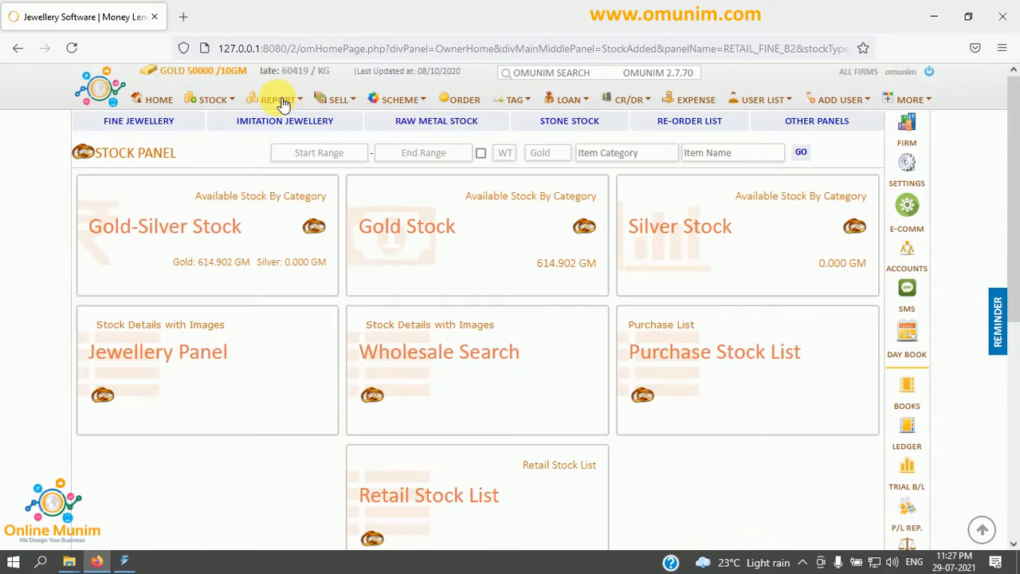
{"action": "left_click", "coordinate": [428, 236]}
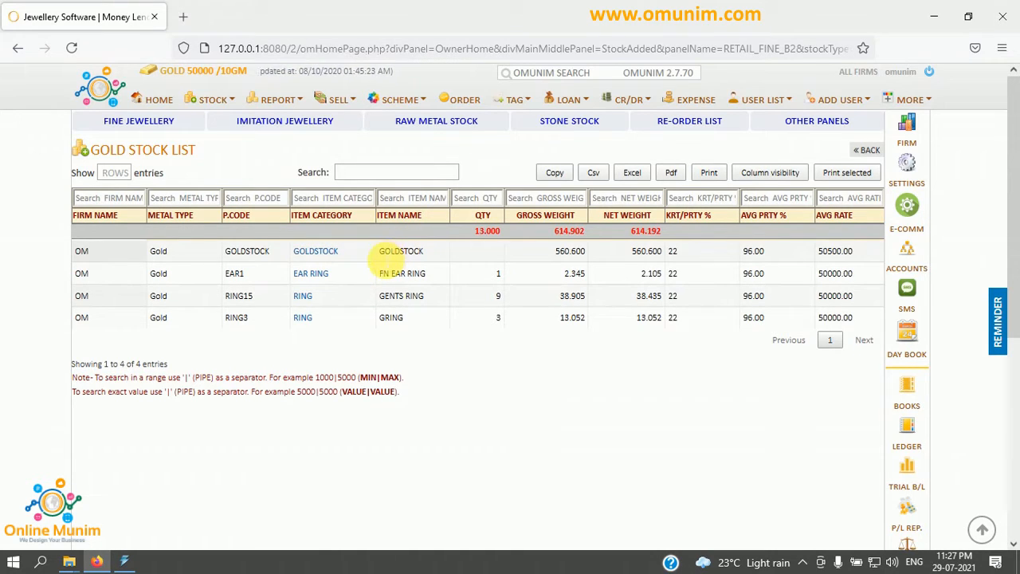
{"action": "double_click", "coordinate": [388, 257]}
{"action": "left_click_drag", "start_coordinate": [556, 251], "coordinate": [587, 258]}
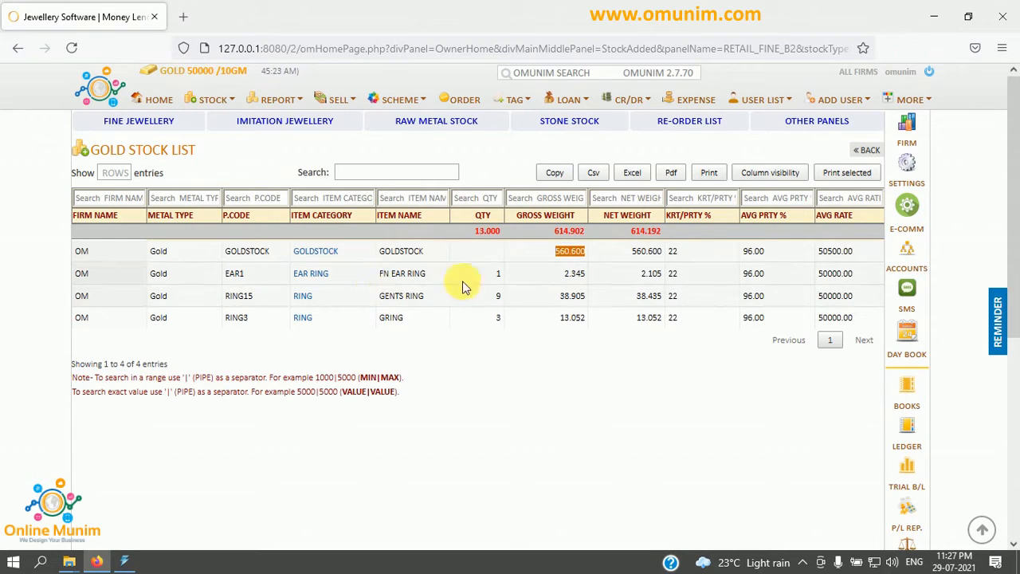
{"action": "double_click", "coordinate": [498, 273]}
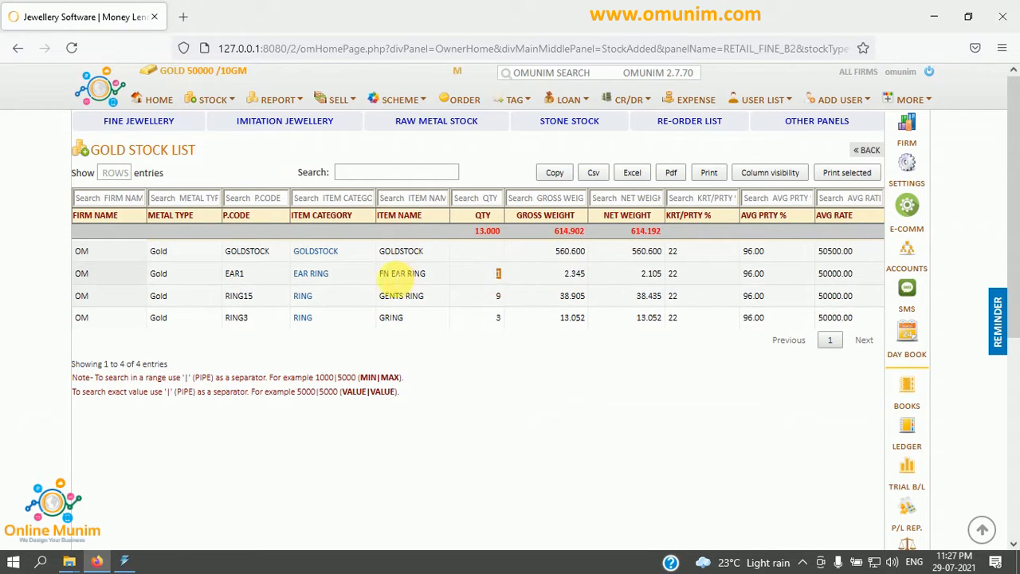
{"action": "double_click", "coordinate": [571, 274]}
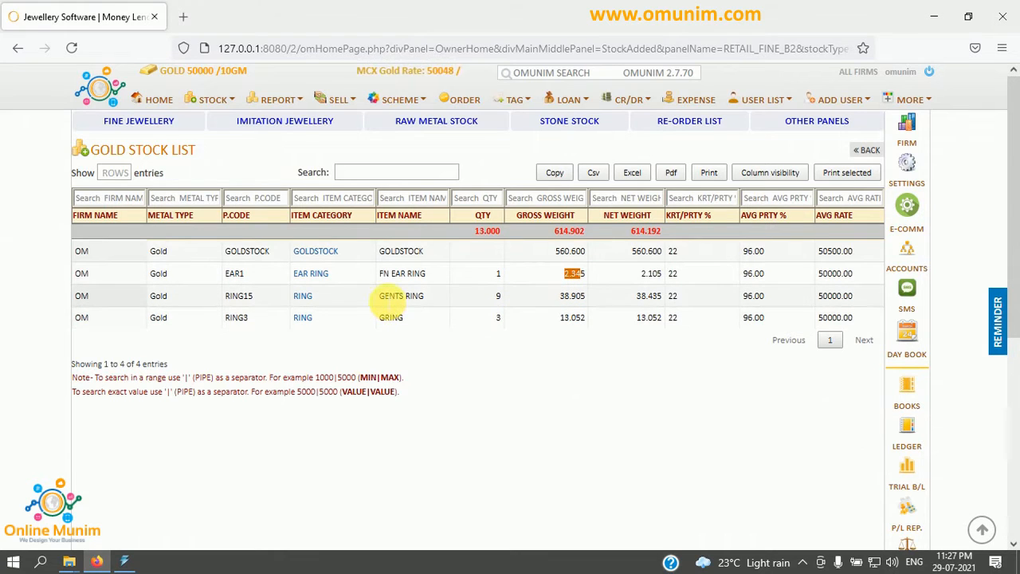
{"action": "double_click", "coordinate": [391, 296]}
{"action": "double_click", "coordinate": [497, 296]}
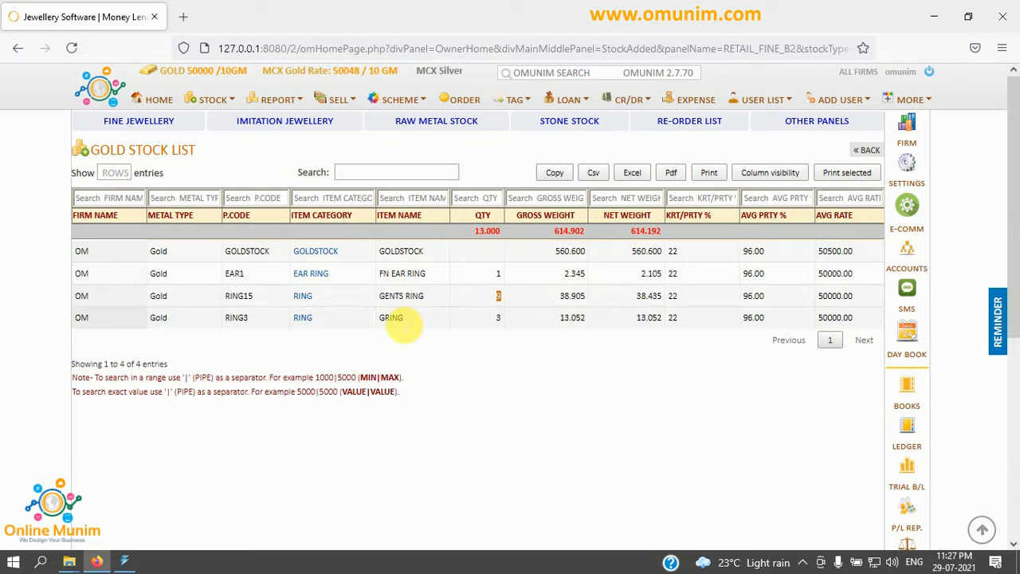
{"action": "left_click", "coordinate": [403, 319]}
{"action": "double_click", "coordinate": [402, 319]}
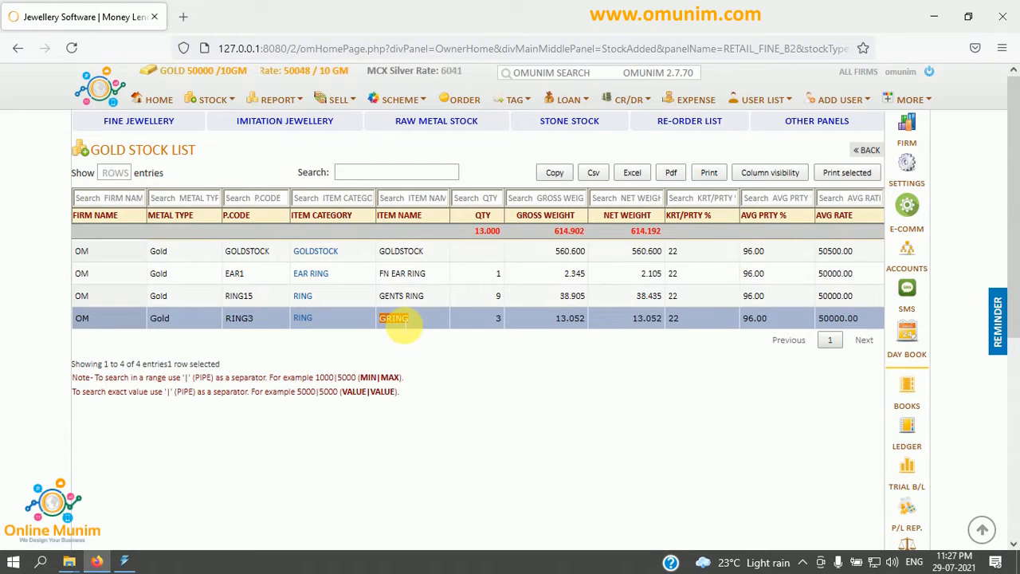
Drill down from the GENTS RING category to its individual rings and filter them by gross weight 4
{"action": "left_click", "coordinate": [296, 296]}
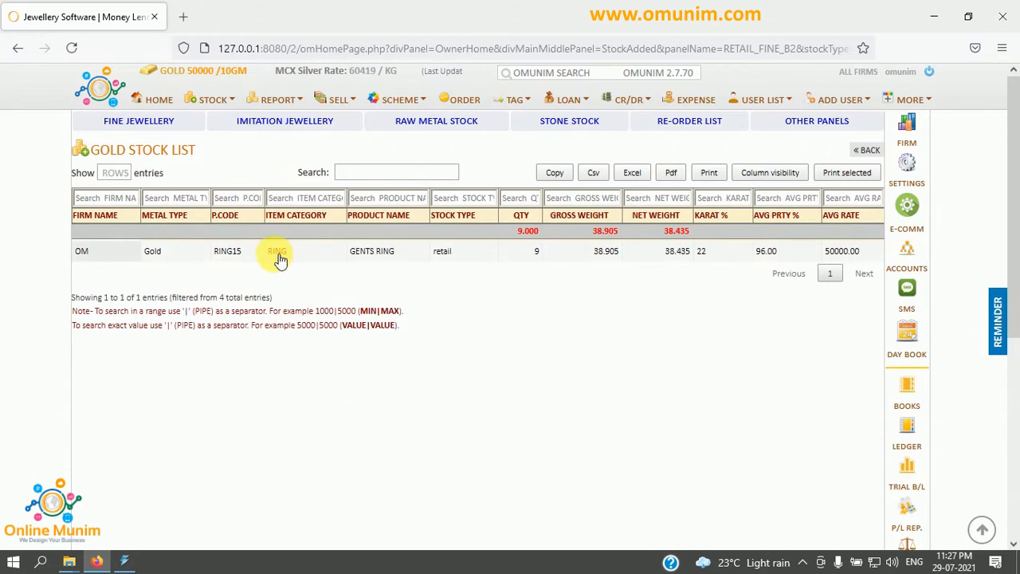
{"action": "left_click", "coordinate": [277, 255]}
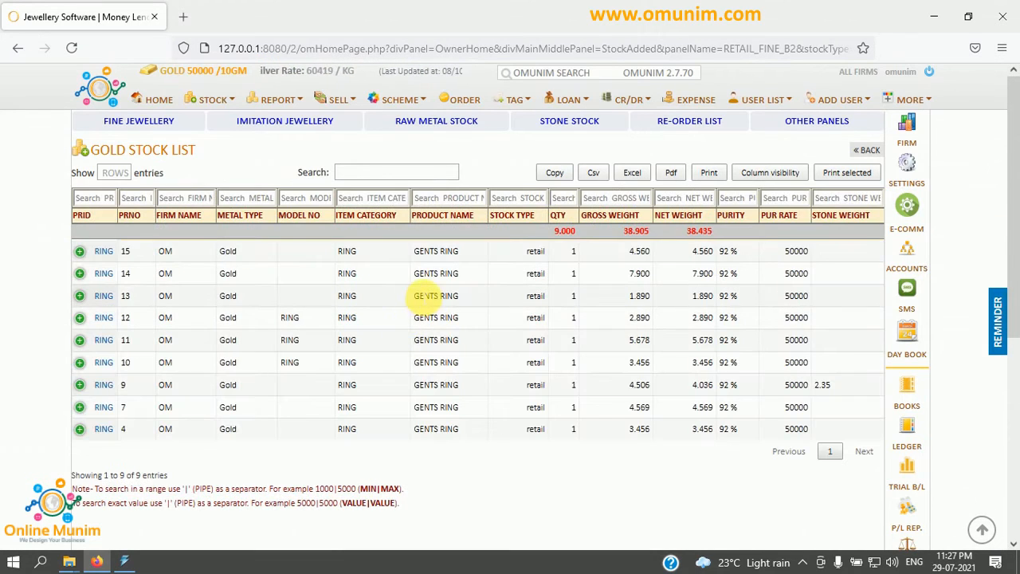
{"action": "scroll", "coordinate": [430, 367], "scroll_direction": "down", "scroll_amount": 1}
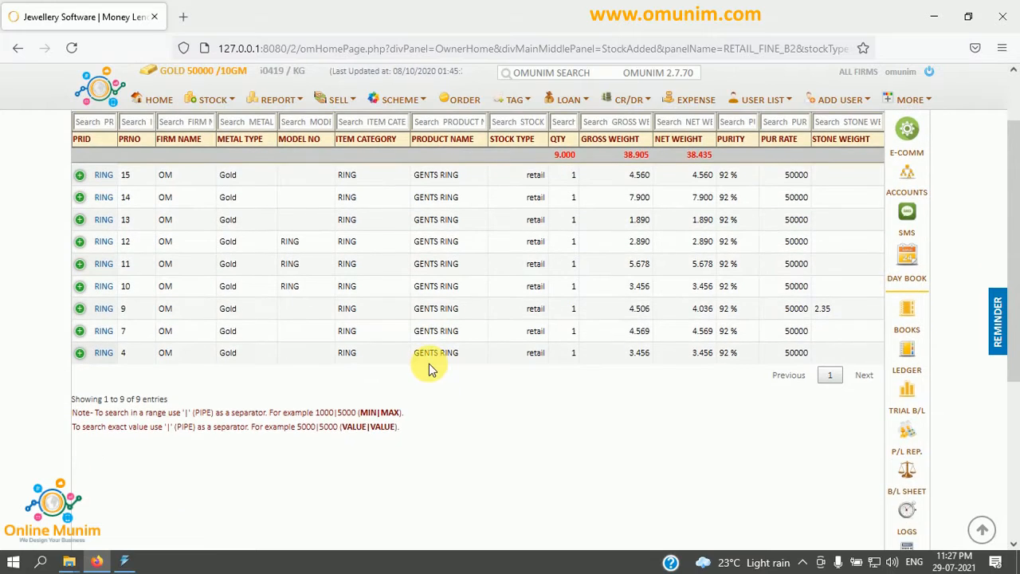
{"action": "scroll", "coordinate": [431, 368], "scroll_direction": "up", "scroll_amount": 1}
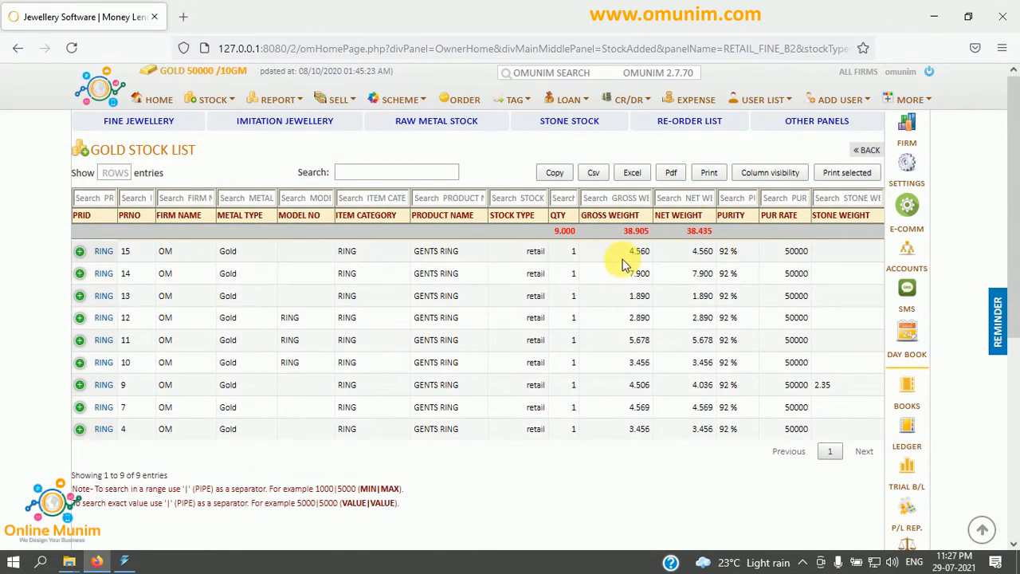
{"action": "left_click", "coordinate": [626, 199]}
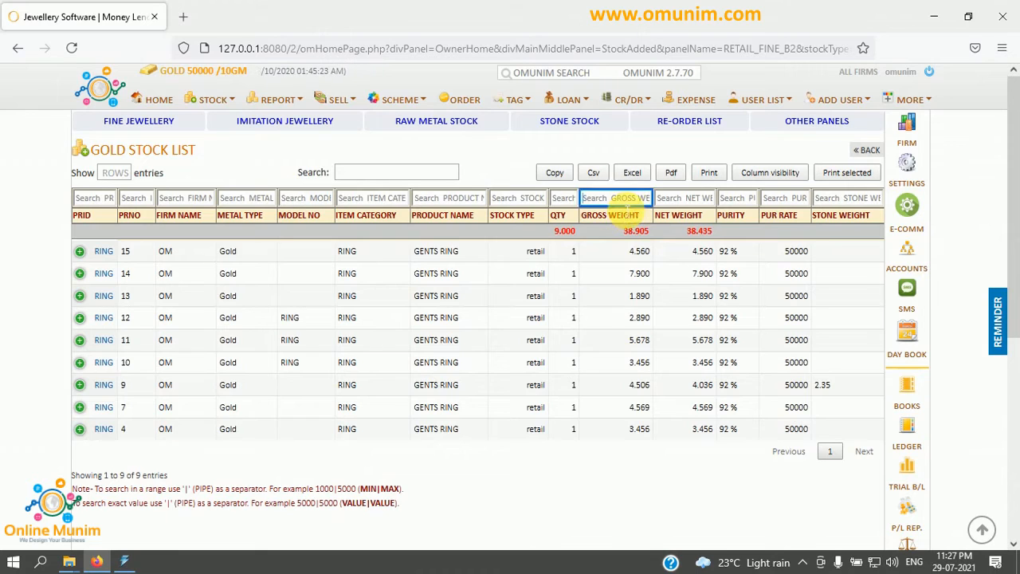
{"action": "type", "text": "4"}
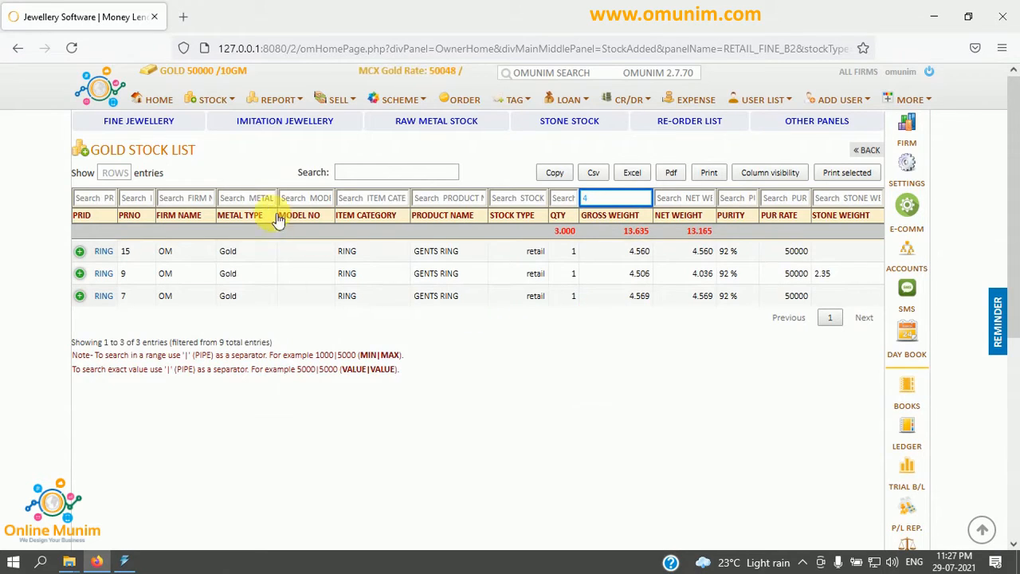
Look through the stock panel's imitation jewellery, raw metal and stone stock sections and return to fine jewellery
{"action": "left_click", "coordinate": [163, 125]}
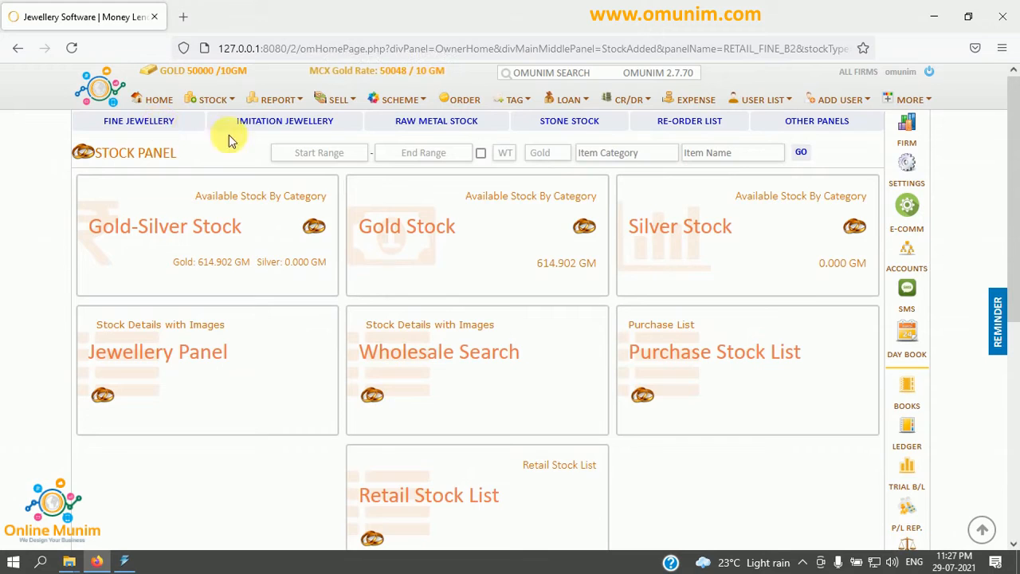
{"action": "left_click", "coordinate": [269, 123]}
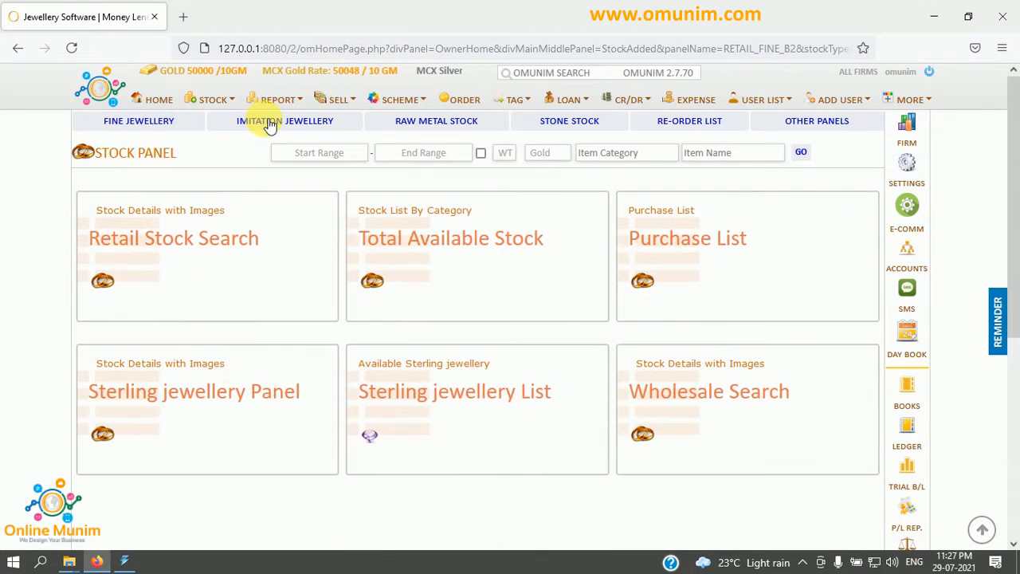
{"action": "left_click", "coordinate": [425, 125]}
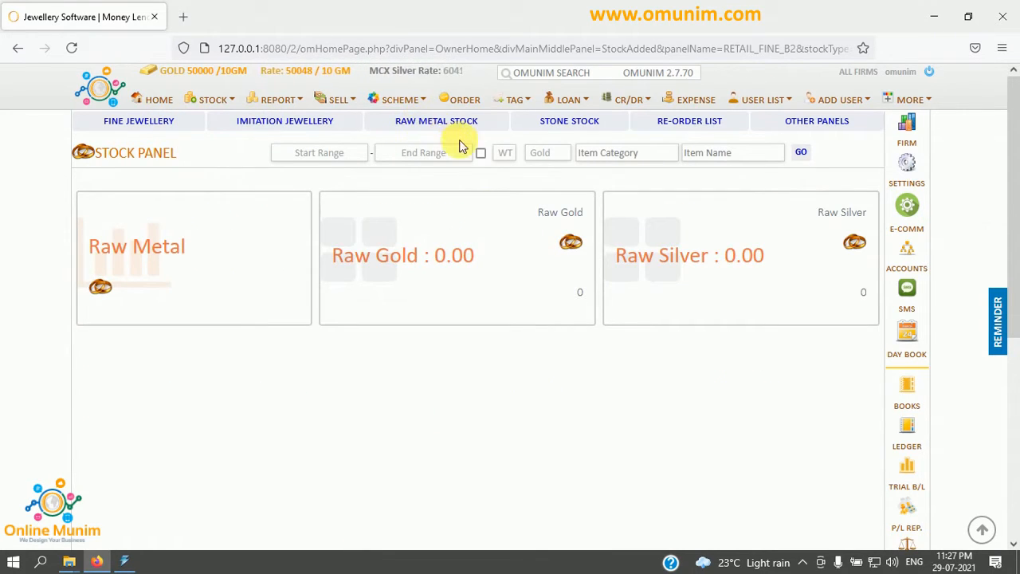
{"action": "left_click", "coordinate": [565, 129]}
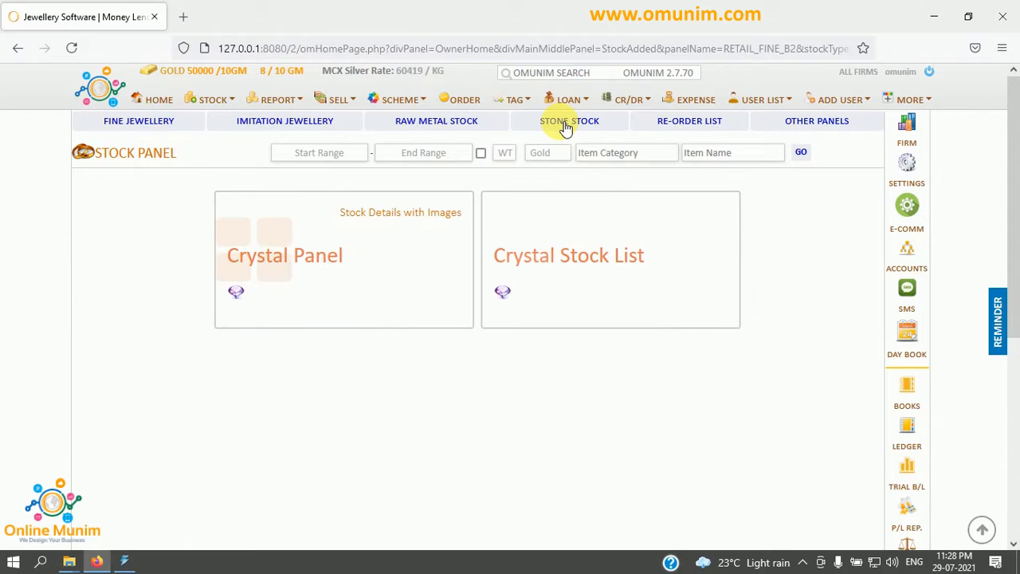
{"action": "left_click", "coordinate": [168, 127]}
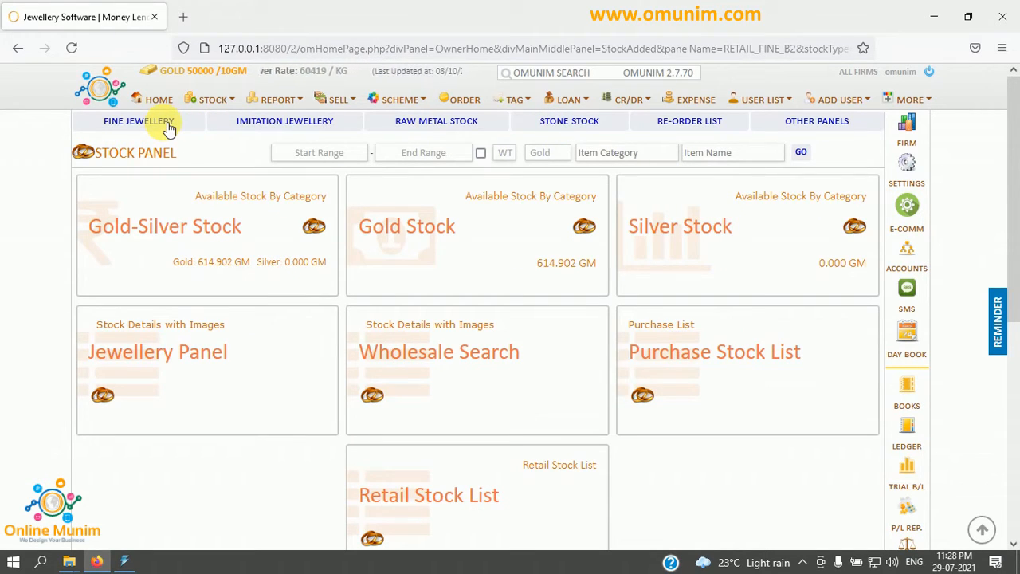
Open the retail gold stock entry form and enter product code DRING 1 with hallmark UID ER56TY
{"action": "left_click", "coordinate": [214, 107]}
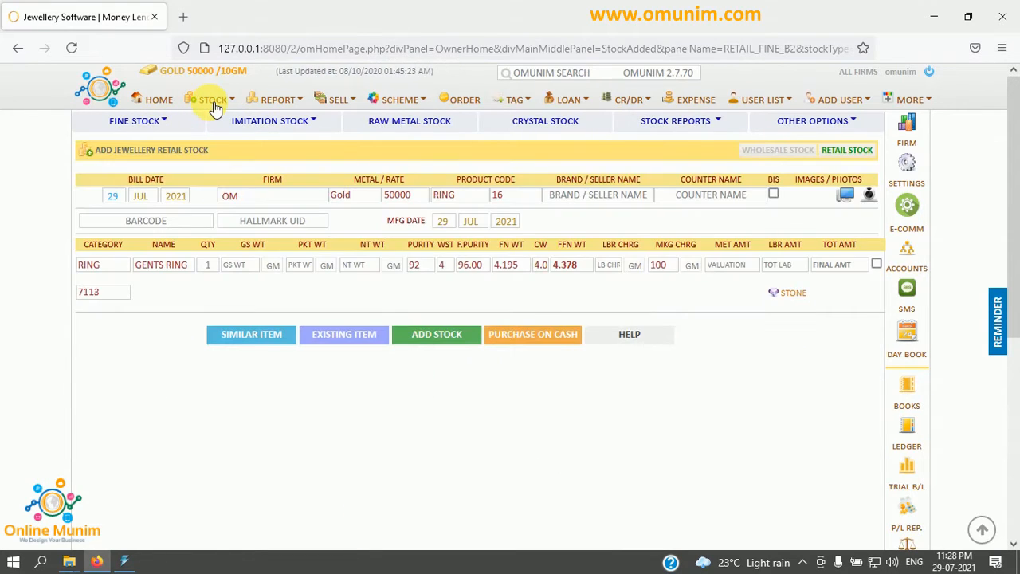
{"action": "left_click", "coordinate": [163, 266]}
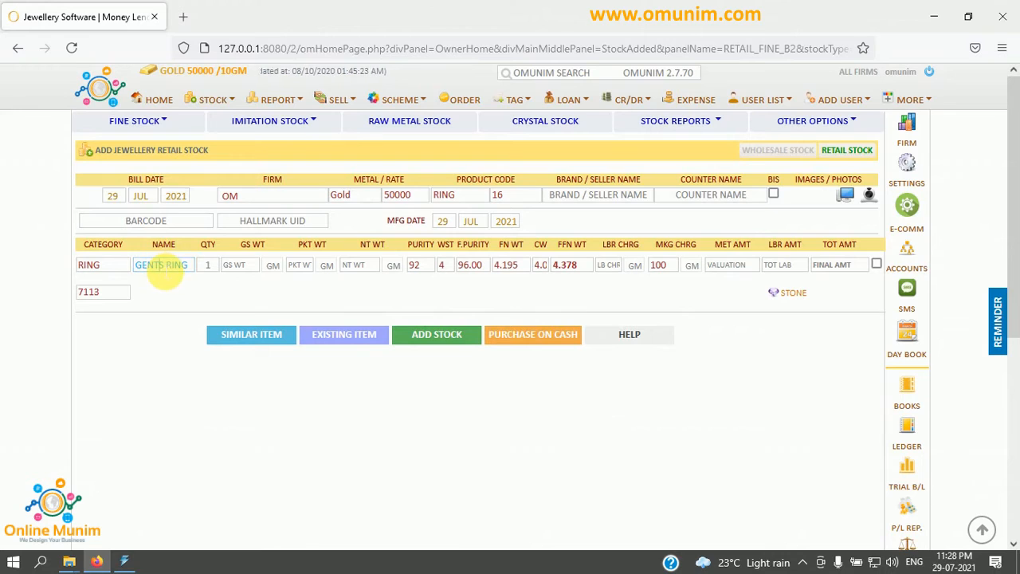
{"action": "left_click_drag", "start_coordinate": [190, 269], "coordinate": [146, 269]}
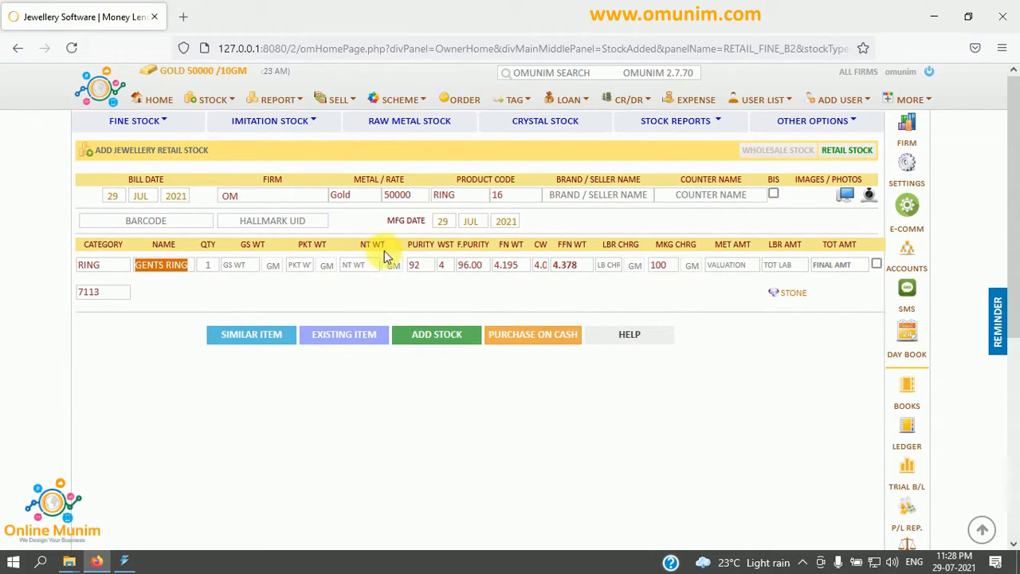
{"action": "left_click", "coordinate": [467, 199]}
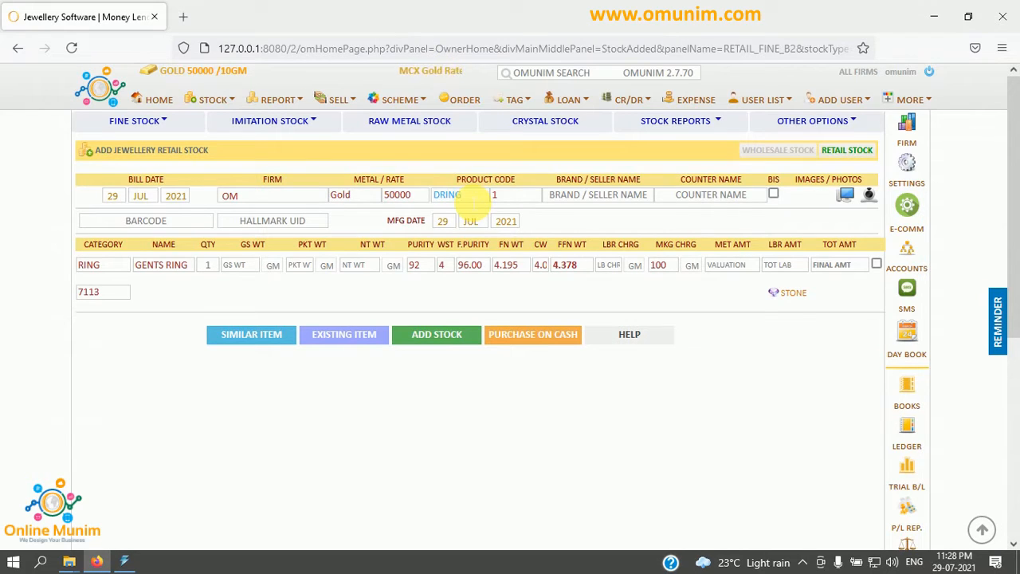
{"action": "key", "text": "Return"}
{"action": "key", "text": "Return"}
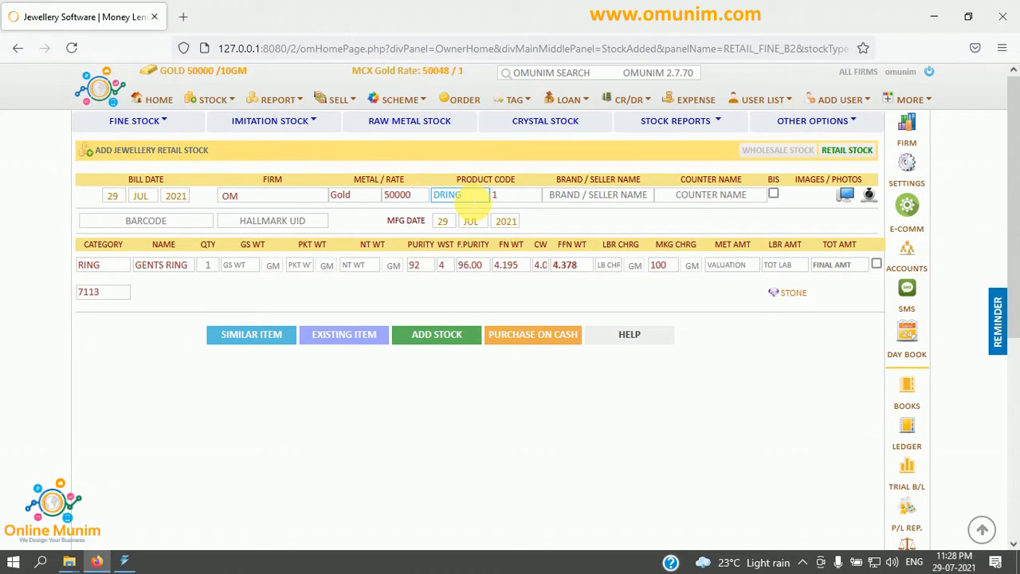
{"action": "left_click", "coordinate": [273, 221]}
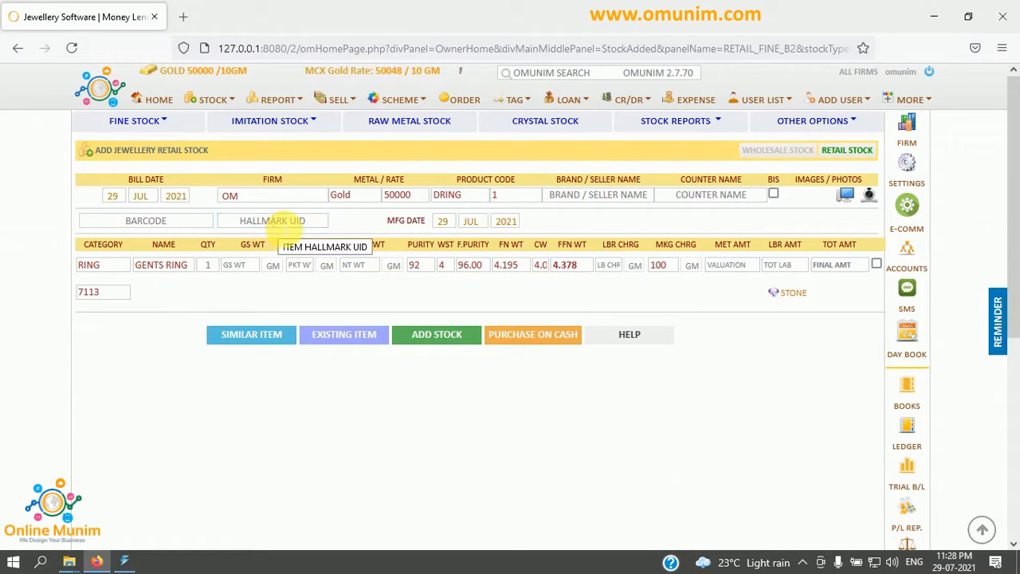
{"action": "type", "text": "ER56TY"}
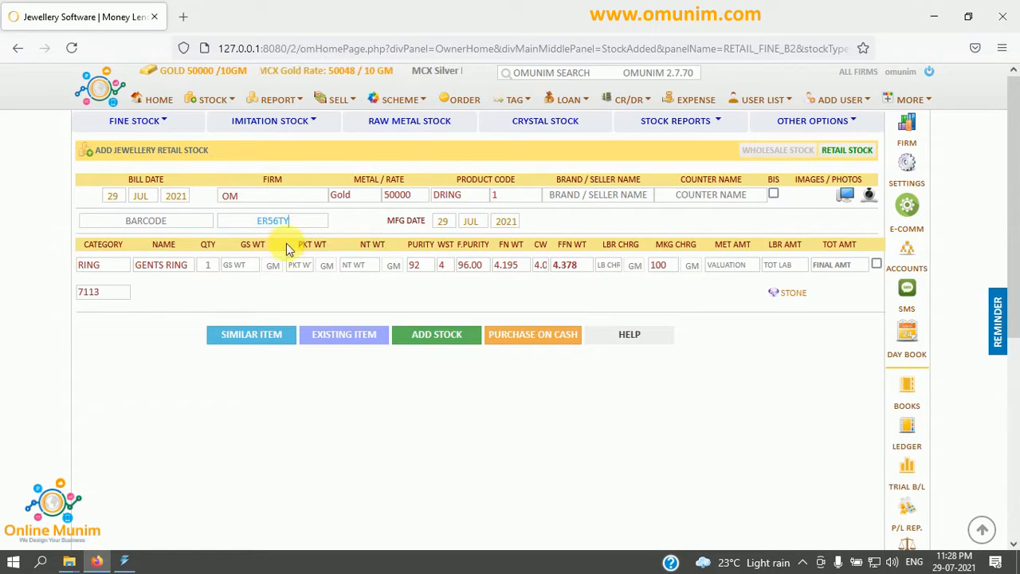
Name the new item D. RING and give it quantity 1 and gross weight 3.456 GM
{"action": "left_click", "coordinate": [188, 267]}
{"action": "left_click_drag", "start_coordinate": [188, 267], "coordinate": [163, 284]}
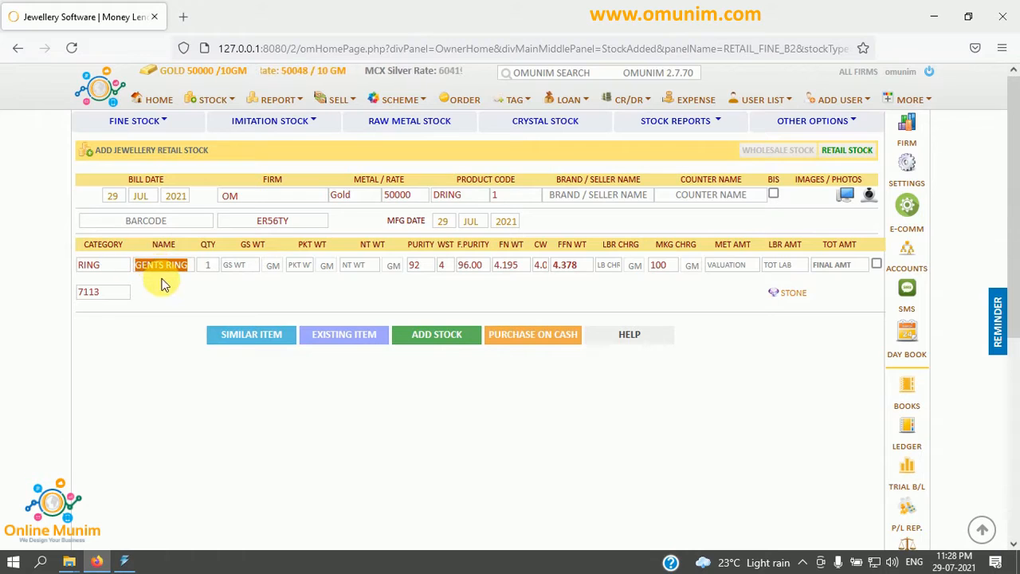
{"action": "type", "text": "D."}
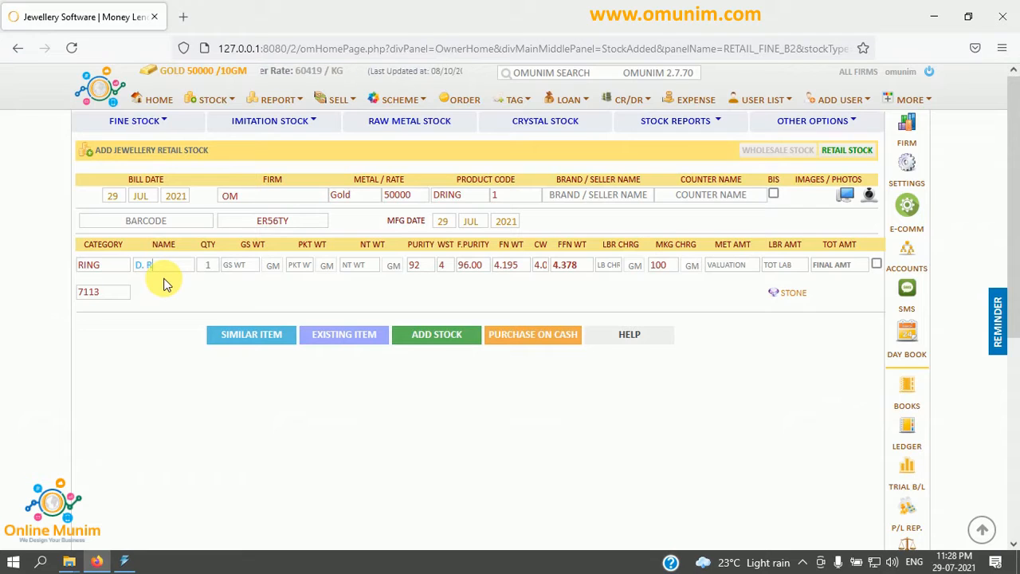
{"action": "key", "text": "Tab"}
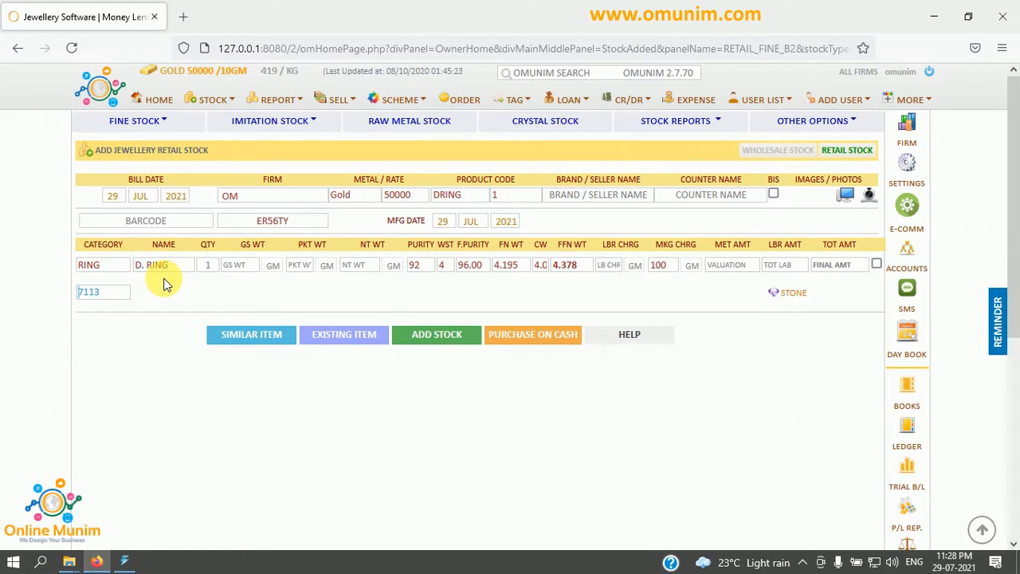
{"action": "type", "text": "1"}
{"action": "key", "text": "Tab"}
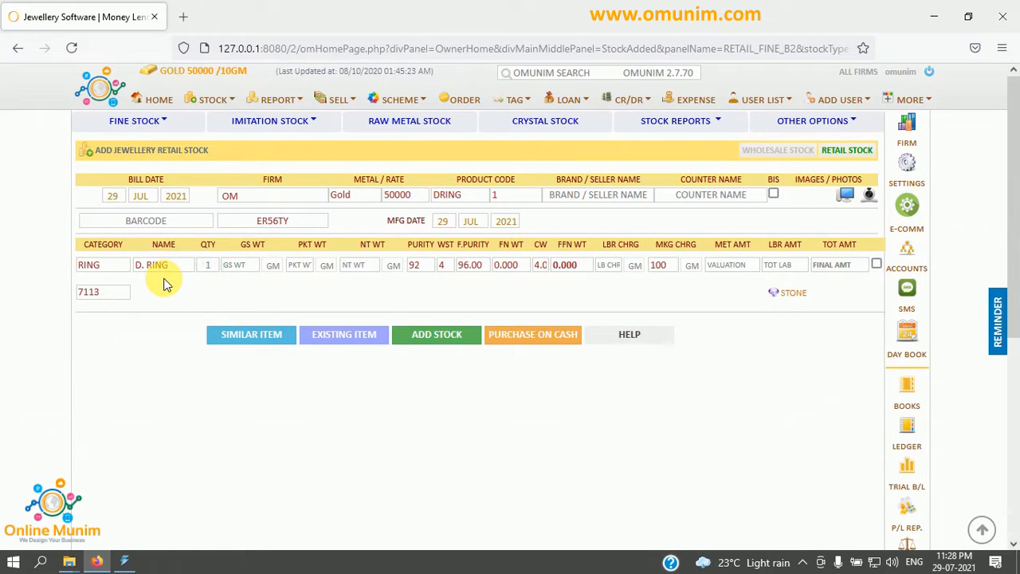
{"action": "type", "text": "3.456"}
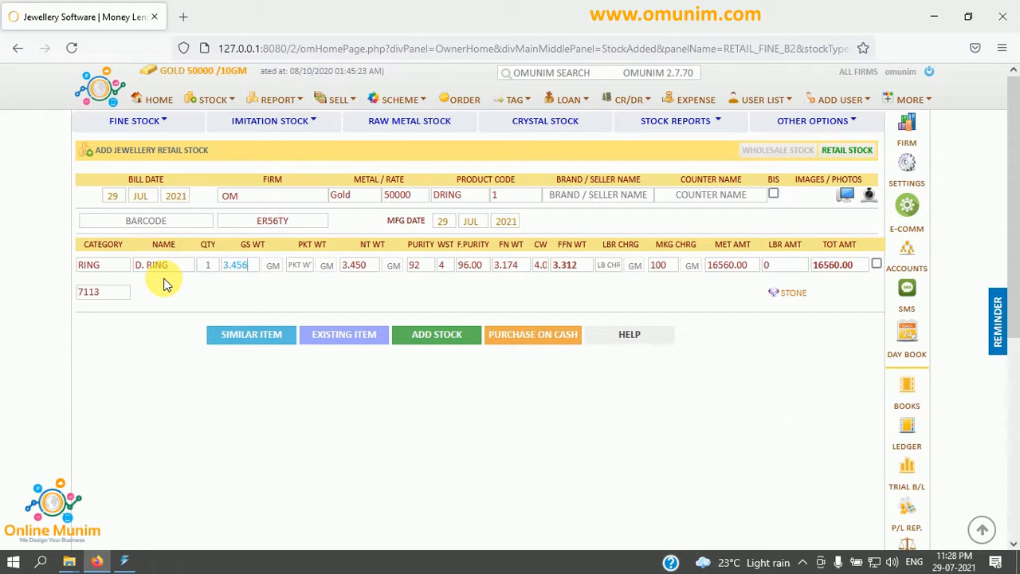
{"action": "key", "text": "Tab"}
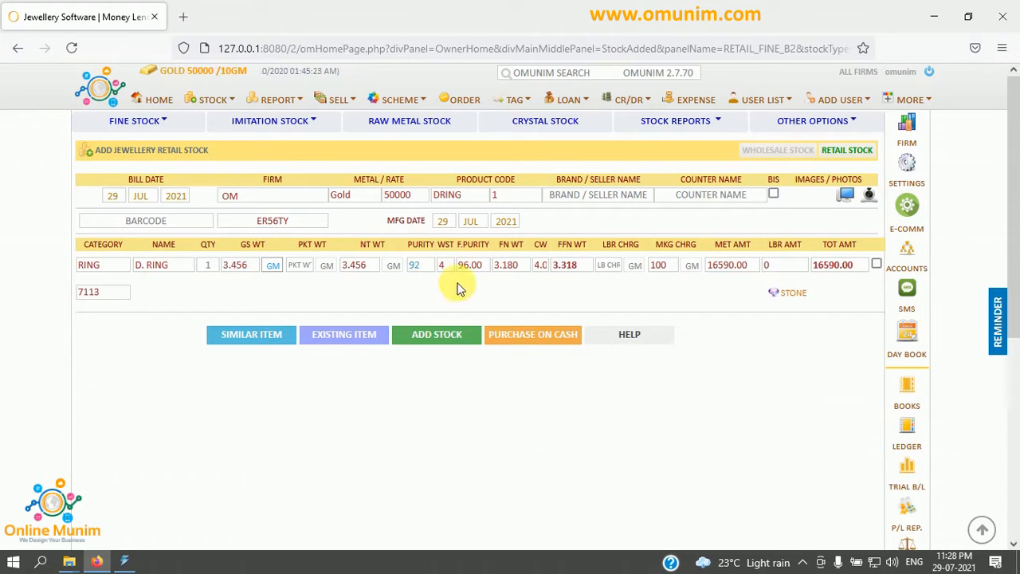
Add a stone row to the D. RING item with crystal ID DIAMOND and crystal name DIA
{"action": "left_click", "coordinate": [796, 292]}
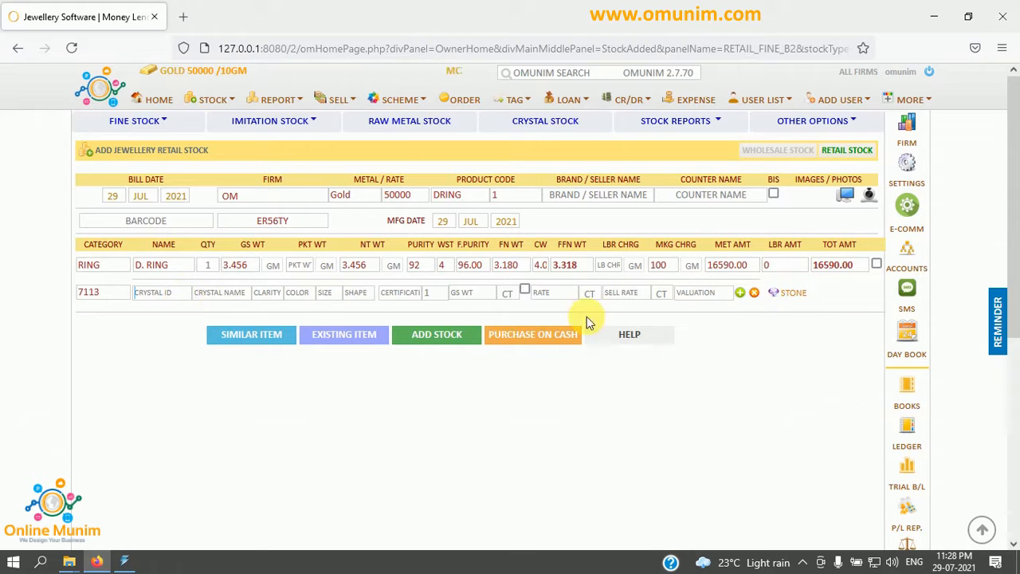
{"action": "type", "text": "D"}
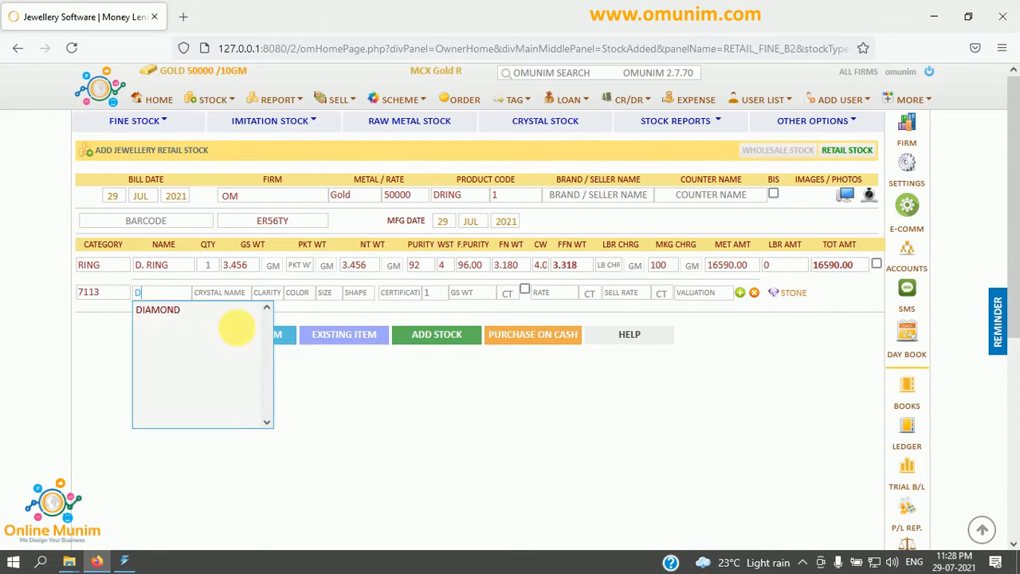
{"action": "left_click", "coordinate": [155, 309]}
{"action": "left_click", "coordinate": [228, 294]}
{"action": "type", "text": "DIAMOND"}
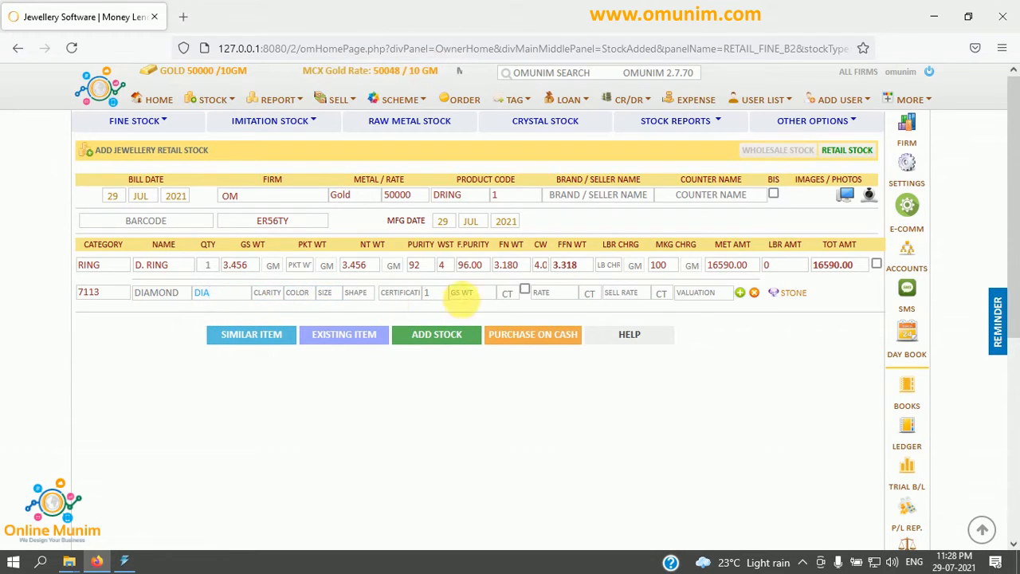
Set the diamond's quantity to 4 and its gross weight to 2.56 CT
{"action": "left_click", "coordinate": [406, 292]}
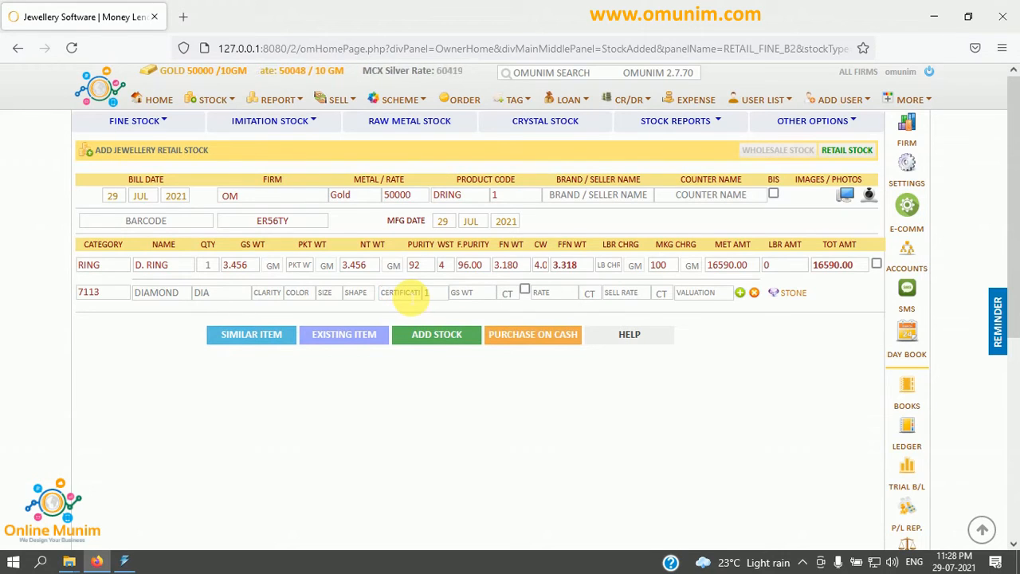
{"action": "left_click", "coordinate": [464, 294]}
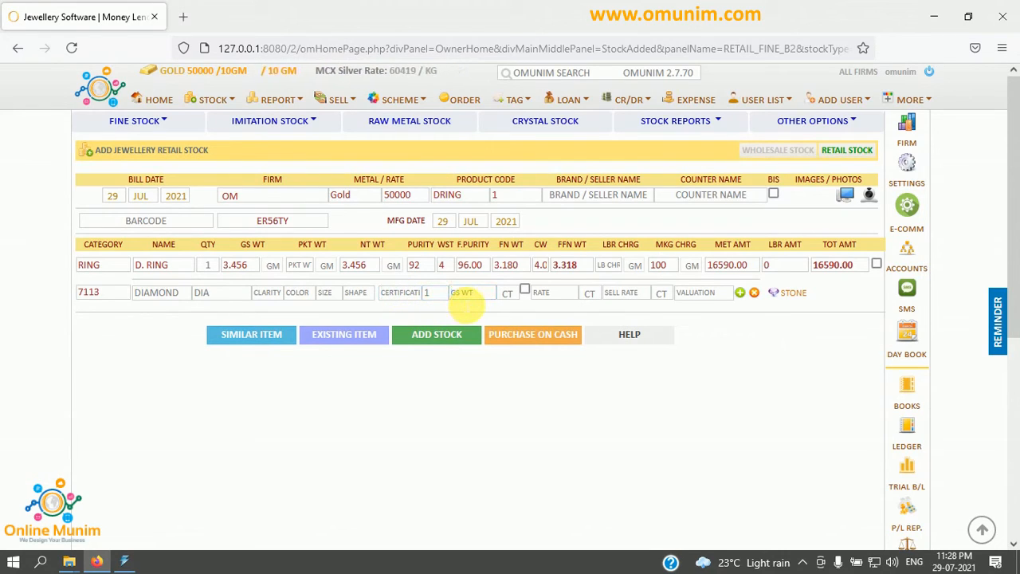
{"action": "type", "text": "1.2"}
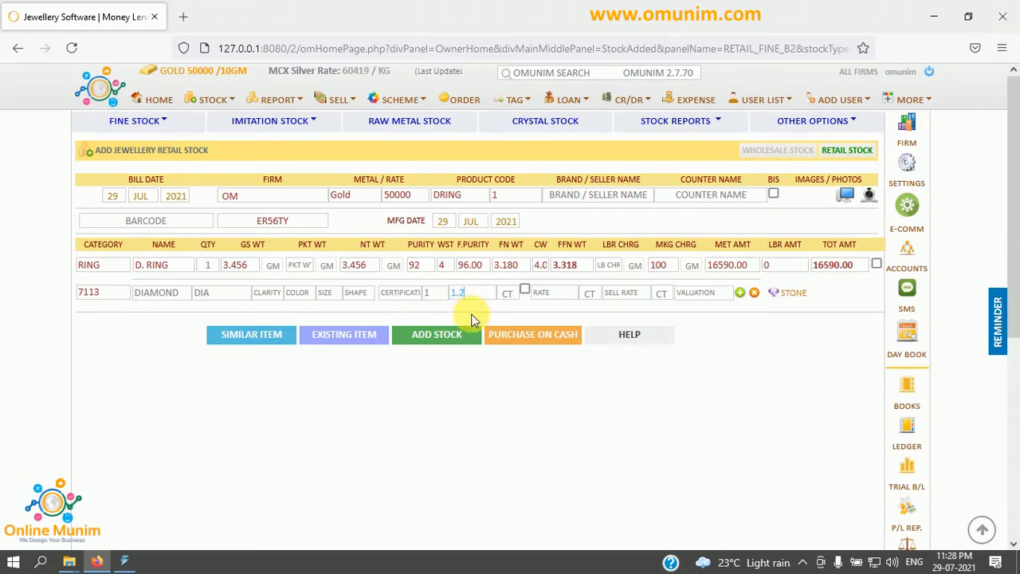
{"action": "double_click", "coordinate": [426, 293]}
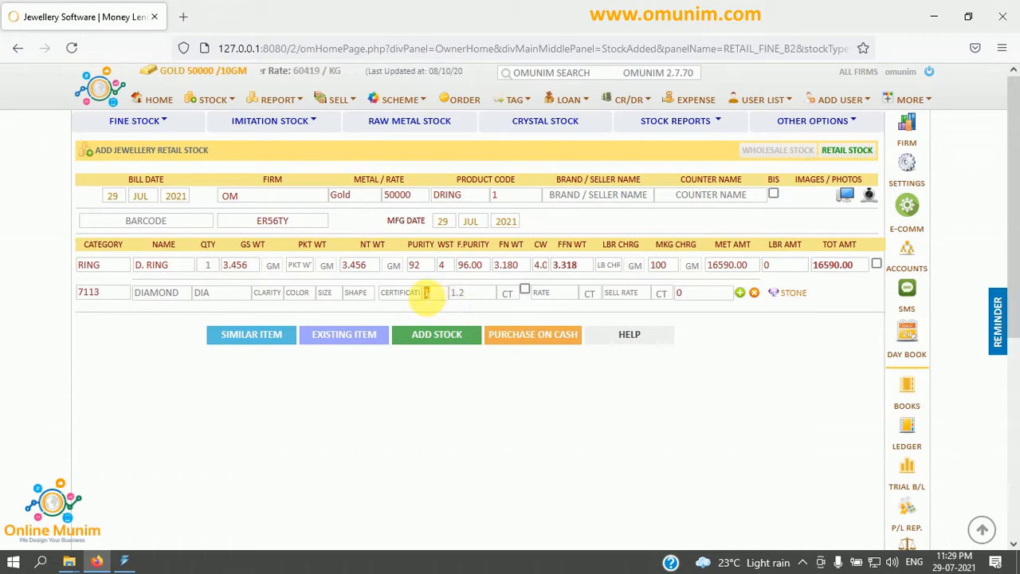
{"action": "type", "text": "4"}
{"action": "double_click", "coordinate": [456, 294]}
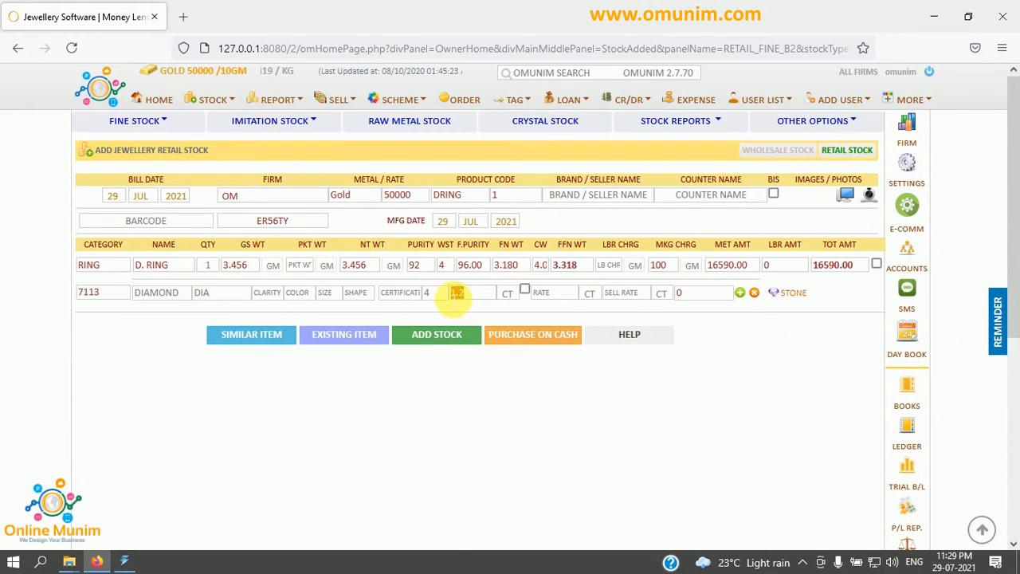
{"action": "key", "text": "BackSpace"}
{"action": "key", "text": "BackSpace"}
{"action": "left_click", "coordinate": [459, 293]}
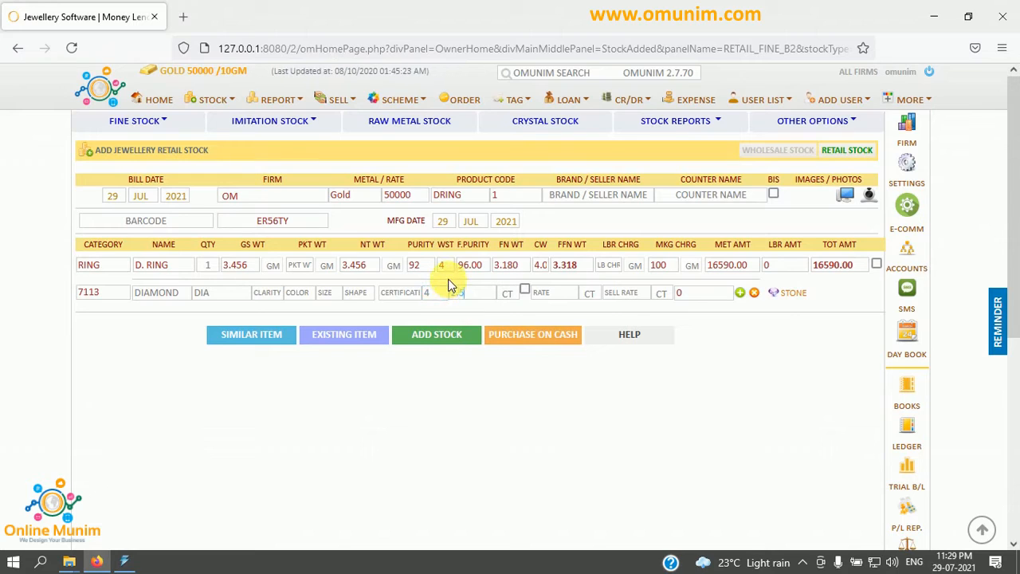
{"action": "type", "text": "2.56"}
{"action": "key", "text": "Return"}
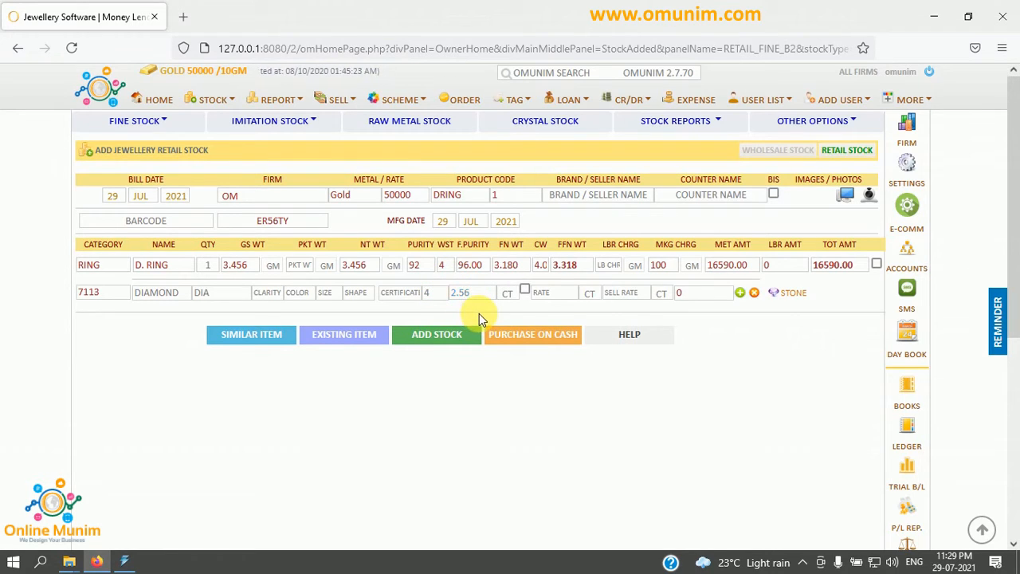
Deduct the diamond's weight from the ring's net weight, and set its rate to 1000 and sell rate to 1500 per CT
{"action": "left_click", "coordinate": [524, 290]}
{"action": "left_click", "coordinate": [371, 247]}
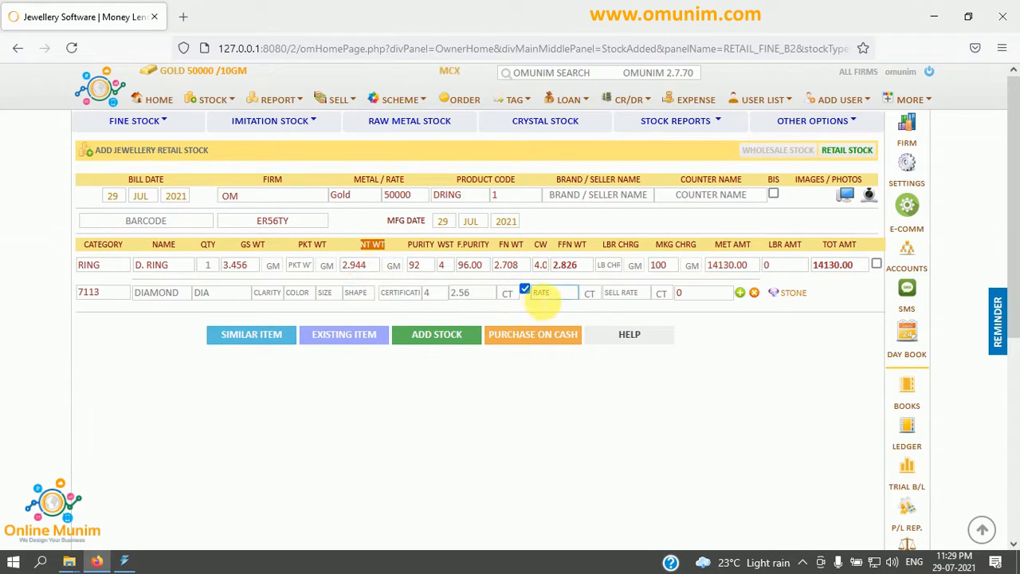
{"action": "left_click", "coordinate": [545, 297]}
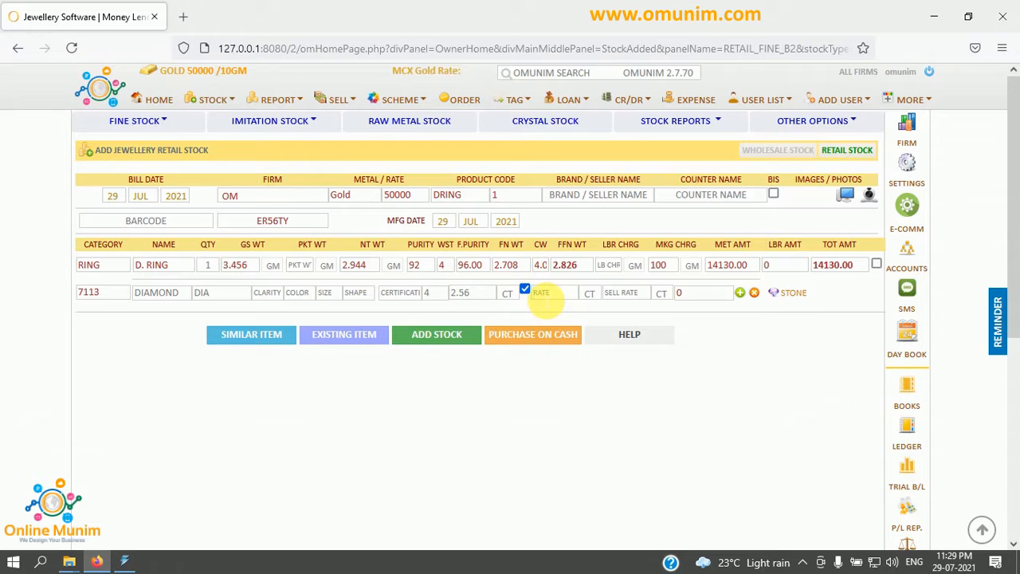
{"action": "type", "text": "1000"}
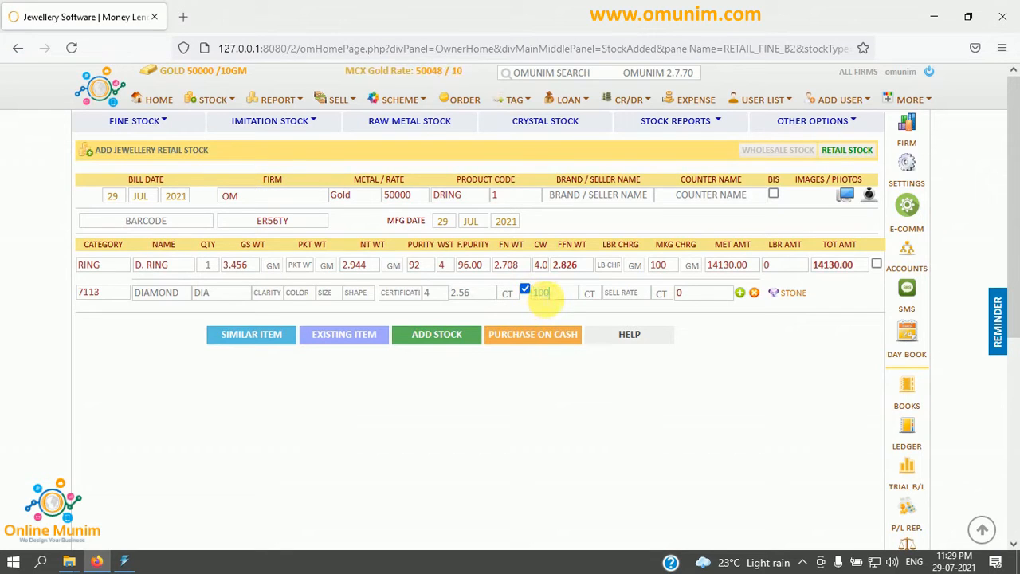
{"action": "left_click", "coordinate": [622, 293]}
{"action": "type", "text": "1500"}
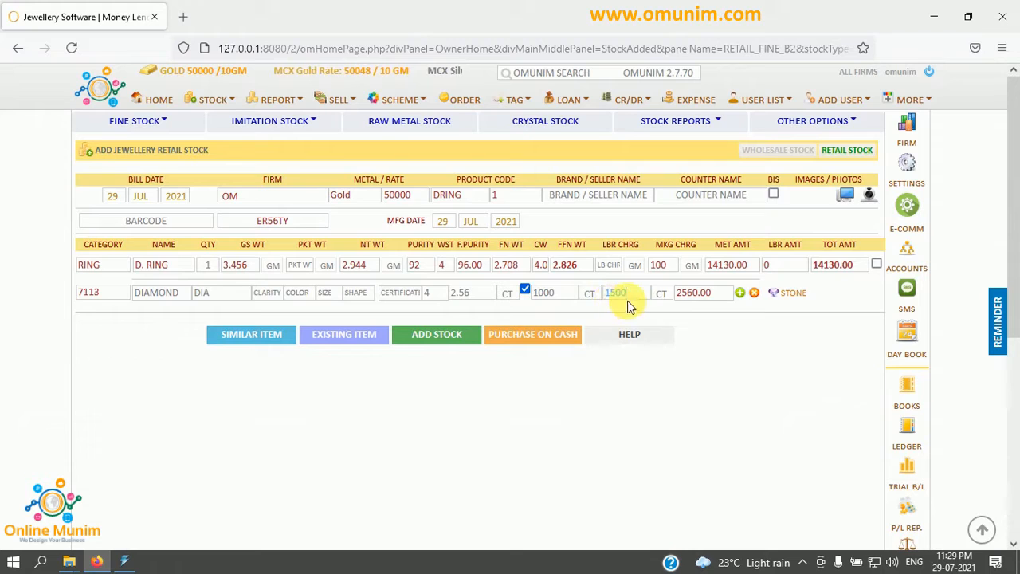
Add the diamond ring to the retail stock and reset the list of added items
{"action": "left_click", "coordinate": [747, 344]}
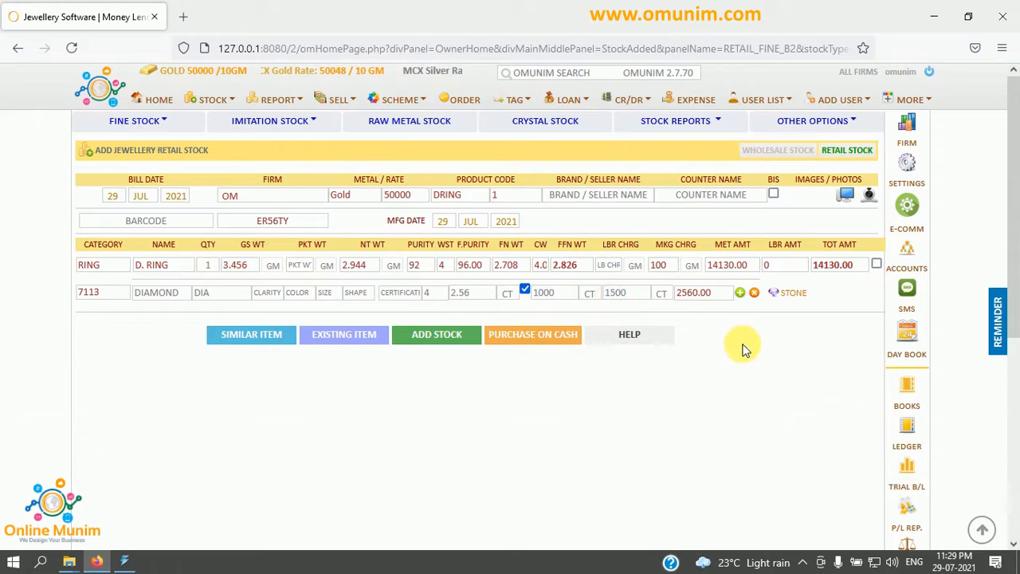
{"action": "left_click", "coordinate": [455, 341]}
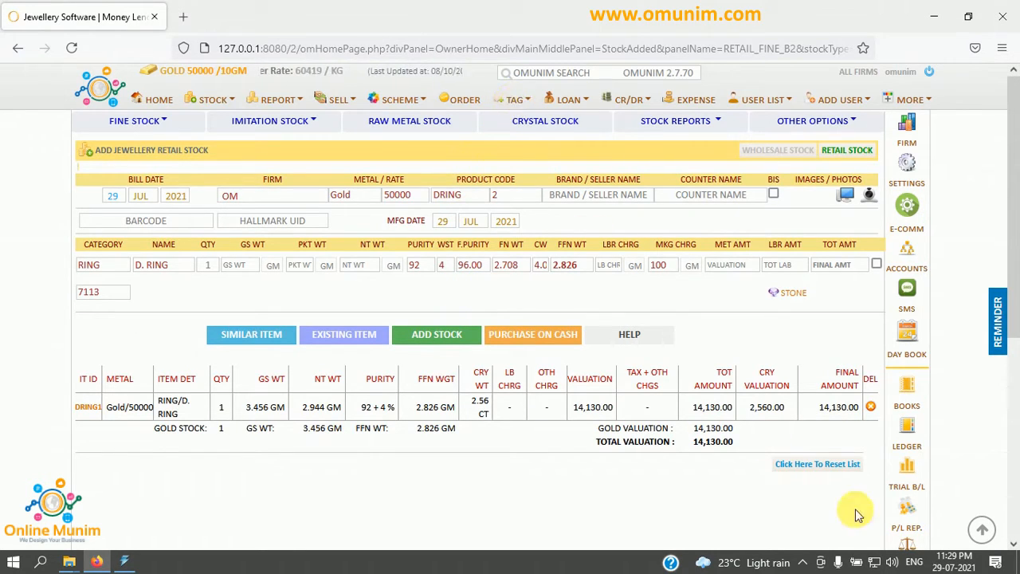
{"action": "left_click", "coordinate": [830, 465]}
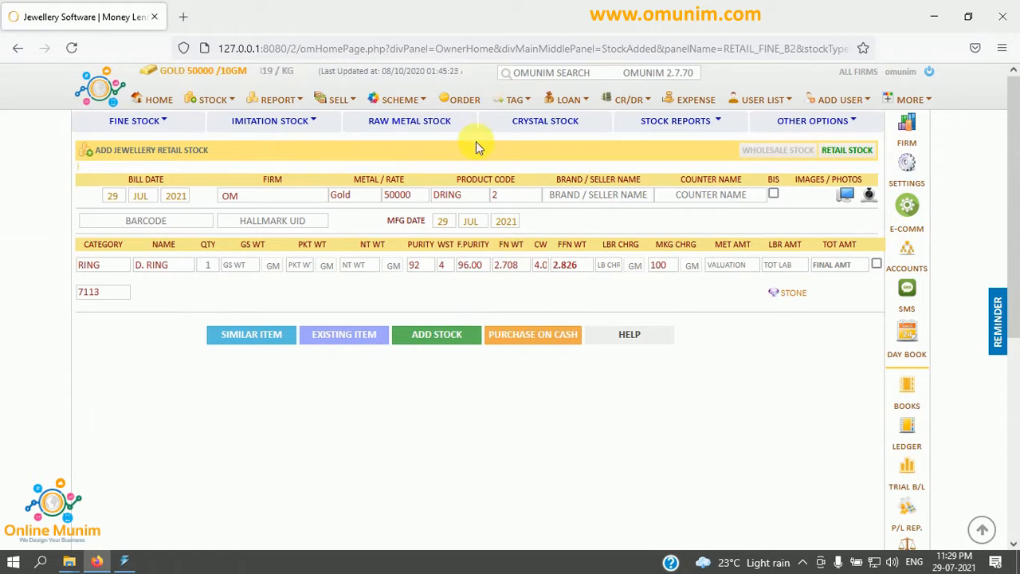
Open the tail label setup in the bar-code print panel and examine the field choices available for label column 9
{"action": "left_click", "coordinate": [518, 104]}
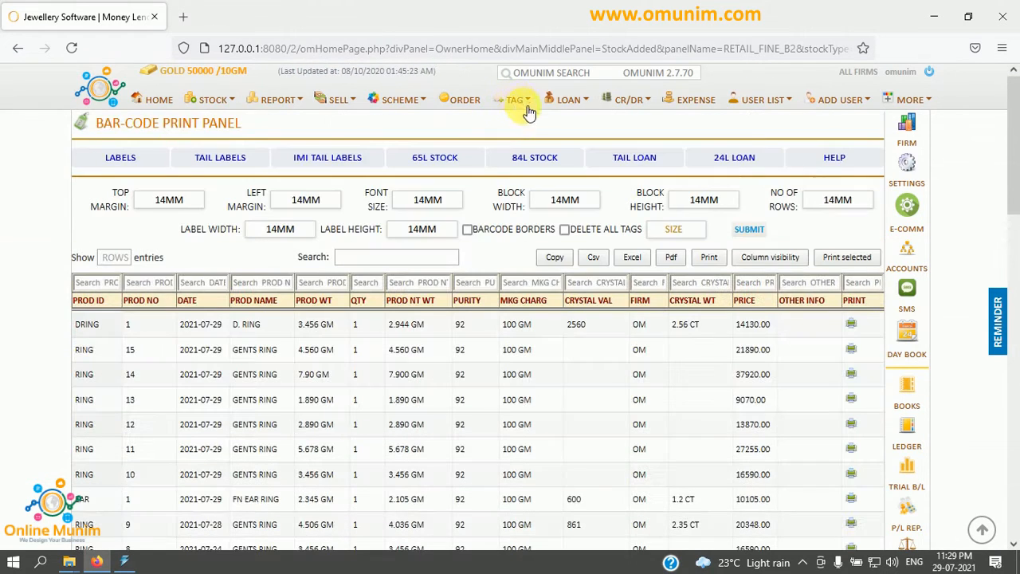
{"action": "left_click", "coordinate": [224, 162]}
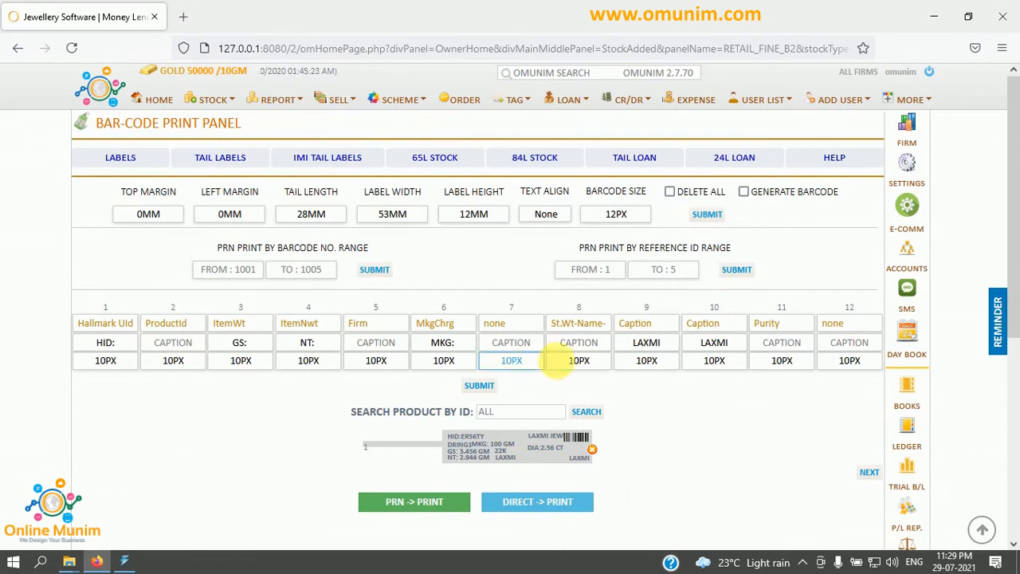
{"action": "left_click", "coordinate": [651, 329]}
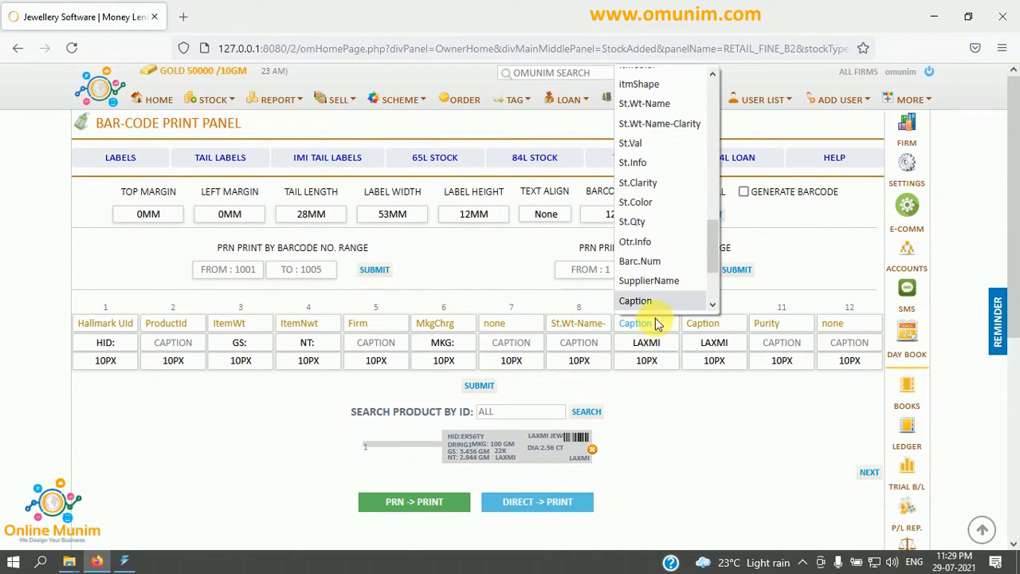
{"action": "scroll", "coordinate": [666, 268], "scroll_direction": "up", "scroll_amount": 2}
{"action": "scroll", "coordinate": [665, 268], "scroll_direction": "up", "scroll_amount": 5}
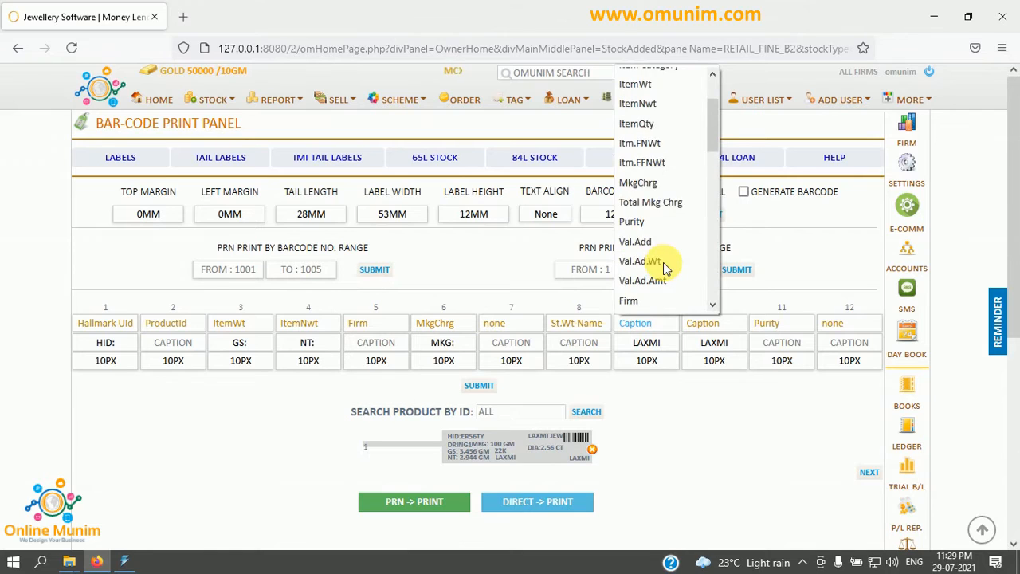
{"action": "scroll", "coordinate": [666, 269], "scroll_direction": "down", "scroll_amount": 2}
{"action": "scroll", "coordinate": [667, 269], "scroll_direction": "down", "scroll_amount": 6}
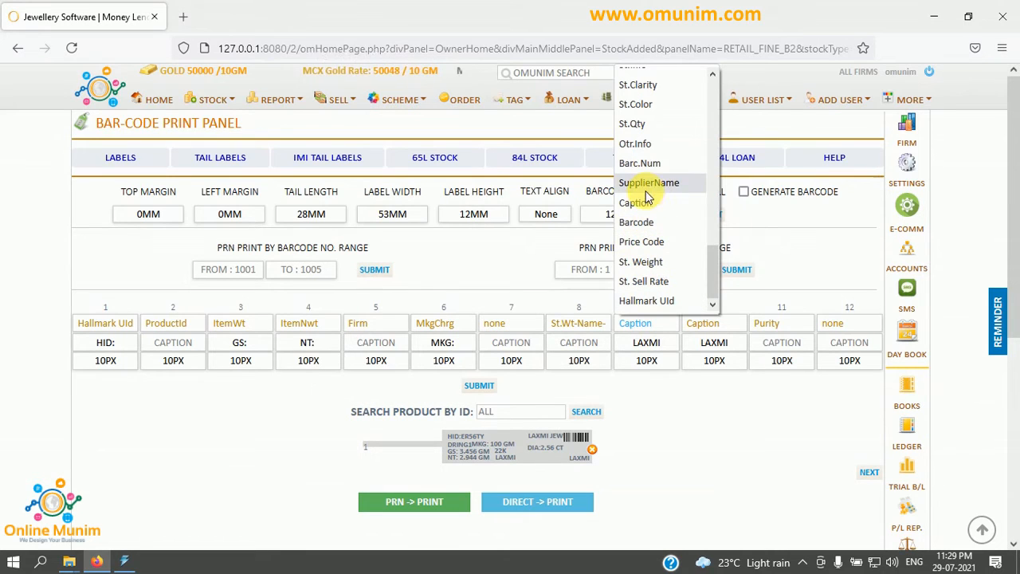
{"action": "left_click", "coordinate": [702, 409]}
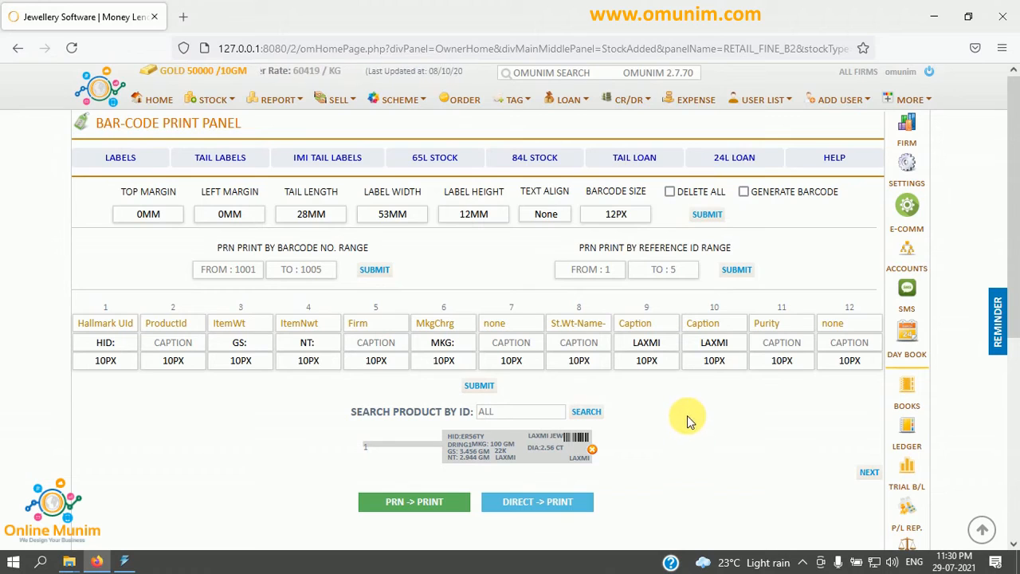
Search the customers by first-name initial from the home page and open the sell form for the customer starting with M
{"action": "left_click", "coordinate": [157, 105]}
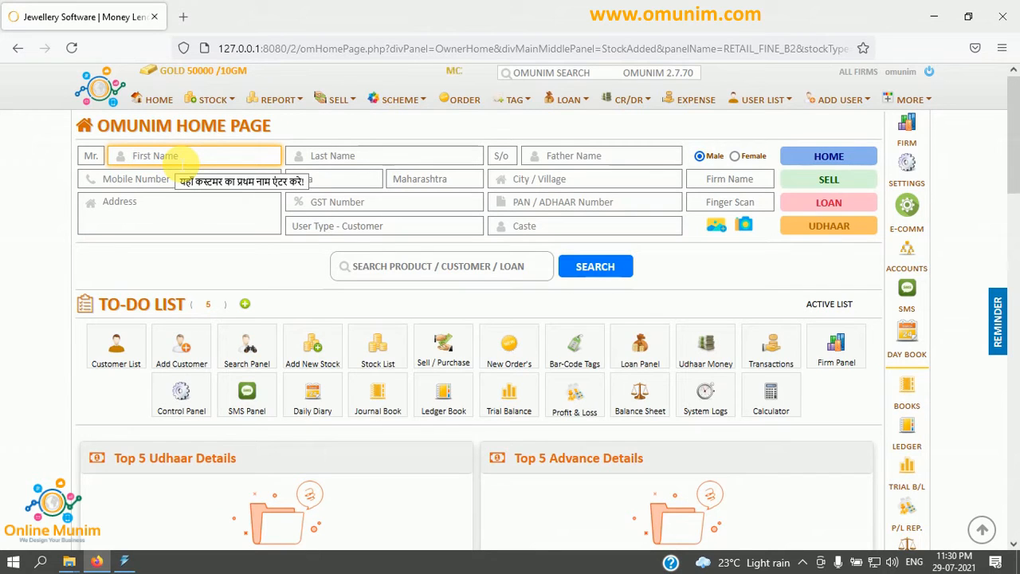
{"action": "type", "text": "M"}
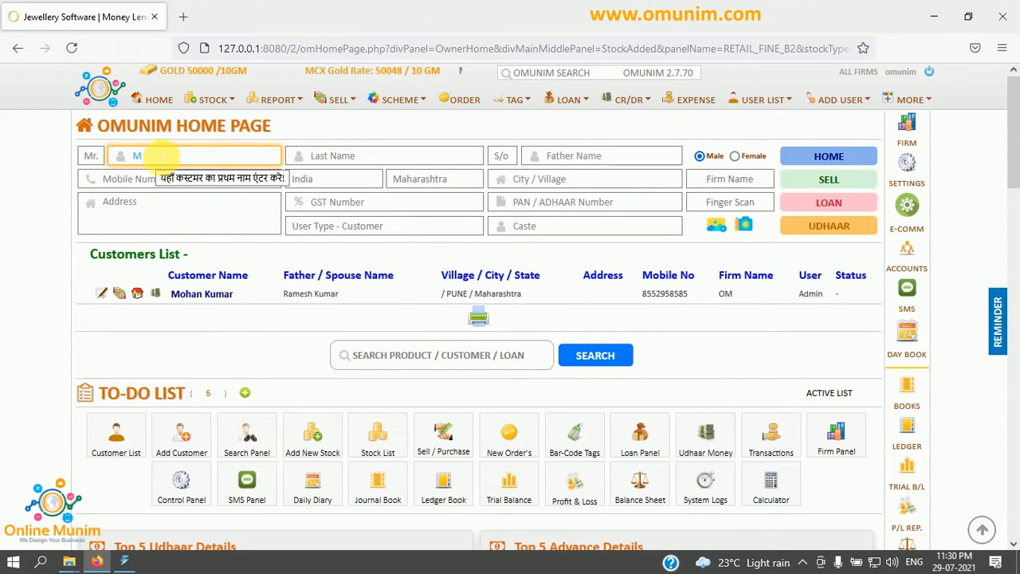
{"action": "key", "text": "BackSpace"}
{"action": "type", "text": "R"}
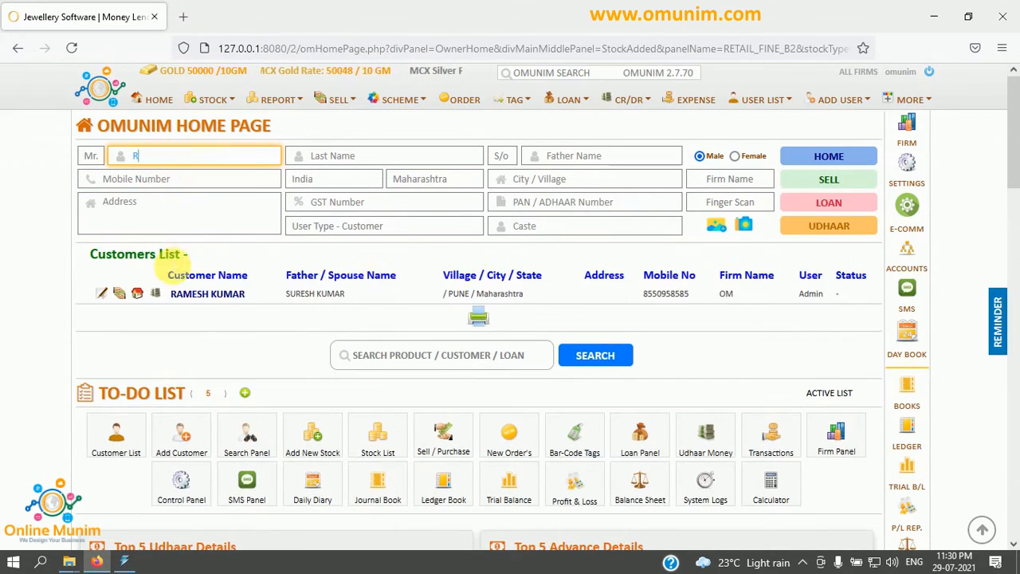
{"action": "key", "text": "BackSpace"}
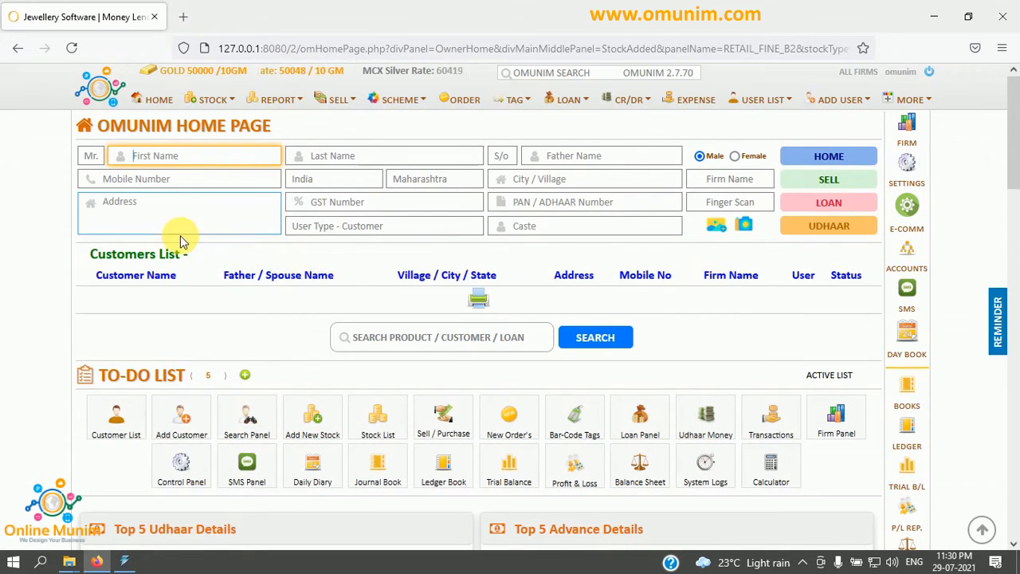
{"action": "type", "text": "A"}
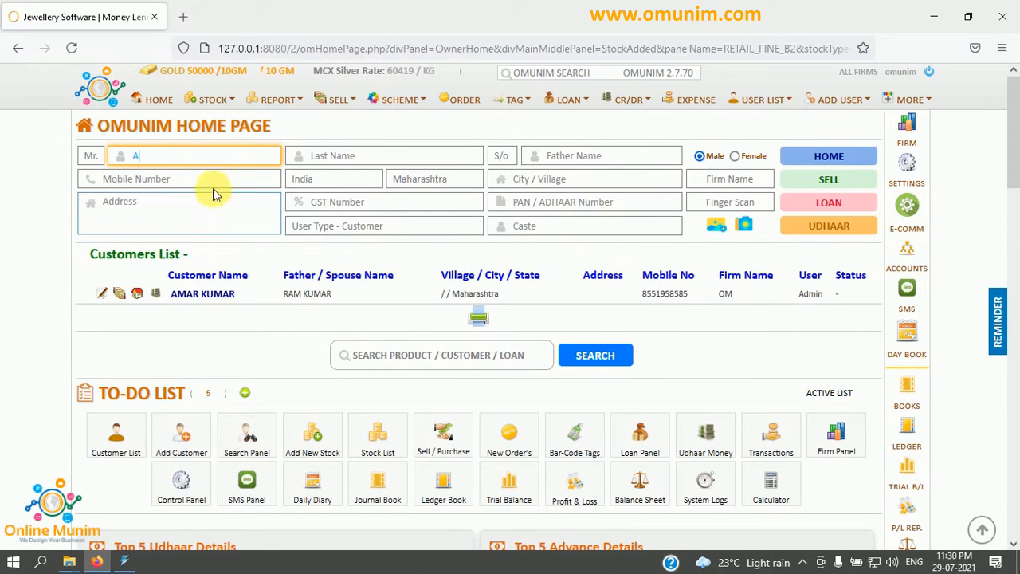
{"action": "key", "text": "BackSpace"}
{"action": "type", "text": "M"}
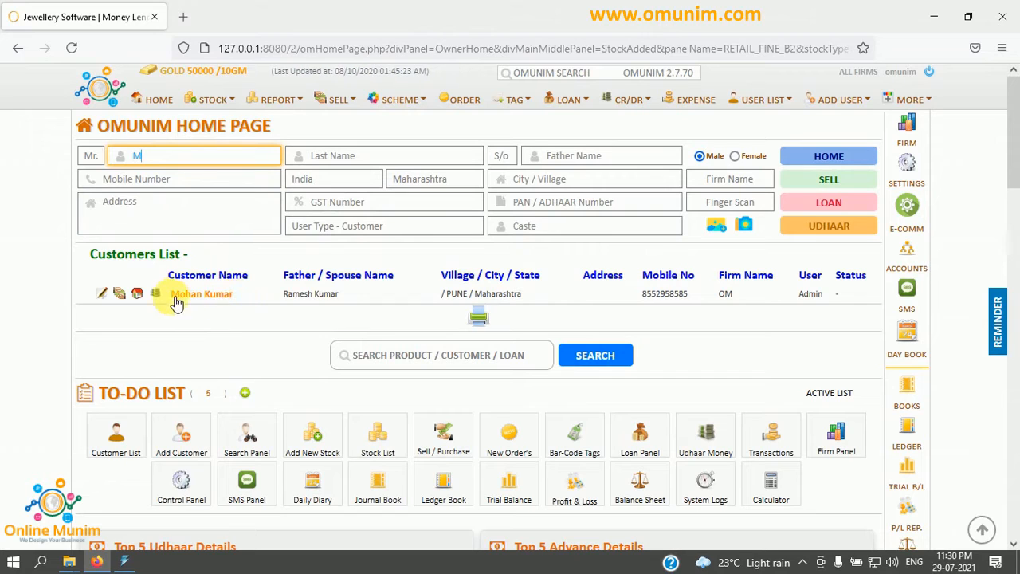
{"action": "left_click", "coordinate": [119, 293]}
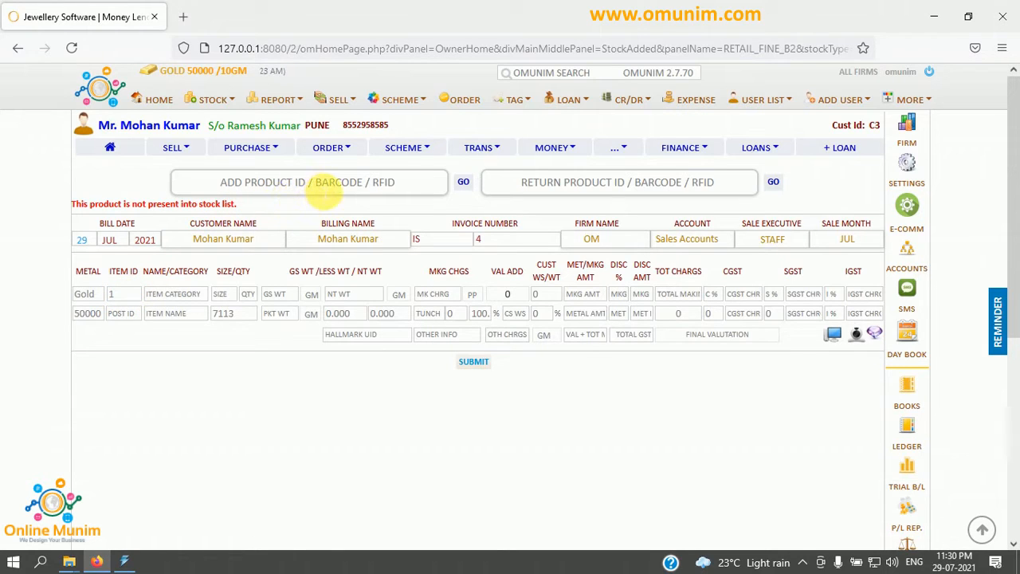
Load product DRING1 from the stock product list into the customer's sell invoice
{"action": "left_click", "coordinate": [322, 188]}
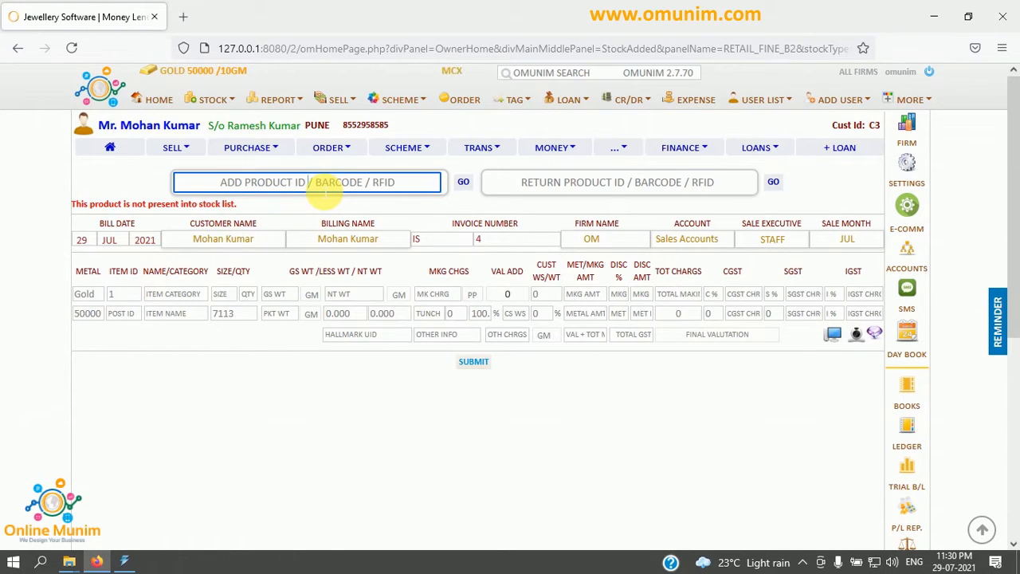
{"action": "key", "text": "Down"}
{"action": "key", "text": "Down"}
{"action": "key", "text": "Down"}
{"action": "key", "text": "Down"}
{"action": "key", "text": "Down"}
{"action": "key", "text": "Down"}
{"action": "key", "text": "Down"}
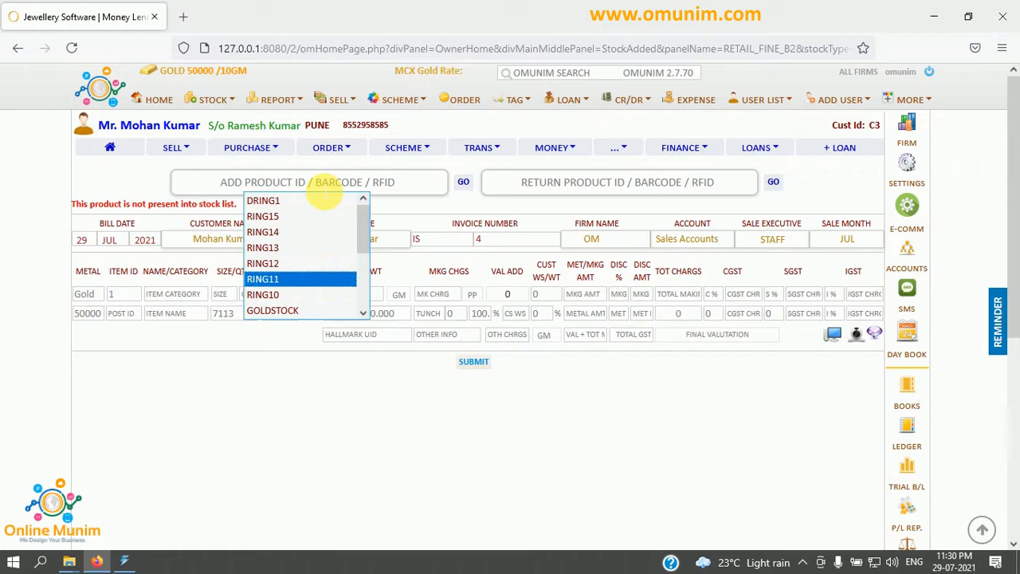
{"action": "key", "text": "Up"}
{"action": "key", "text": "Up"}
{"action": "key", "text": "Up"}
{"action": "key", "text": "Up"}
{"action": "key", "text": "Up"}
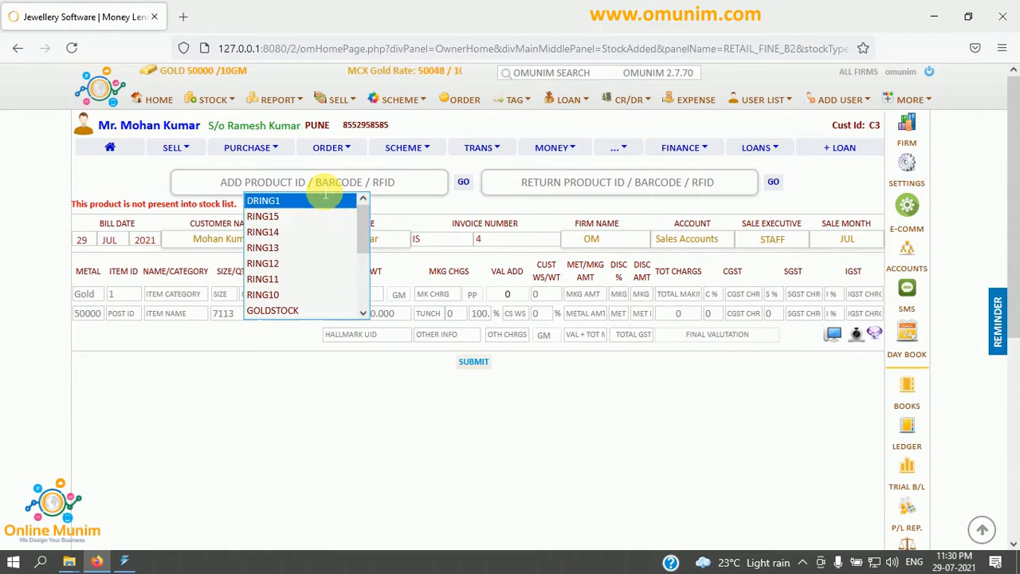
{"action": "key", "text": "Return"}
{"action": "key", "text": "Return"}
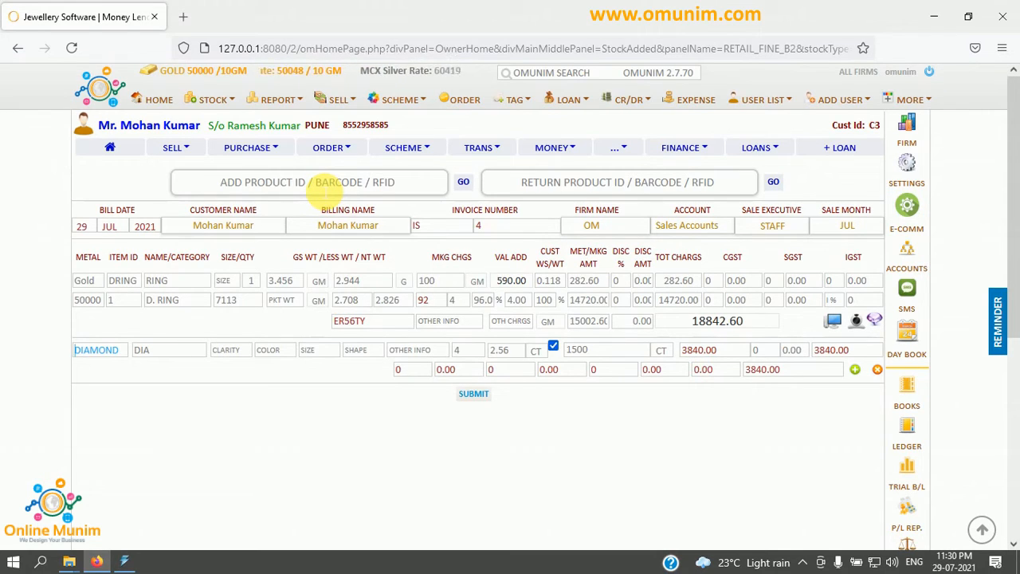
Submit the diamond ring item to the invoice and review the received-metal fields and cash details in the payment panel
{"action": "left_click", "coordinate": [388, 300]}
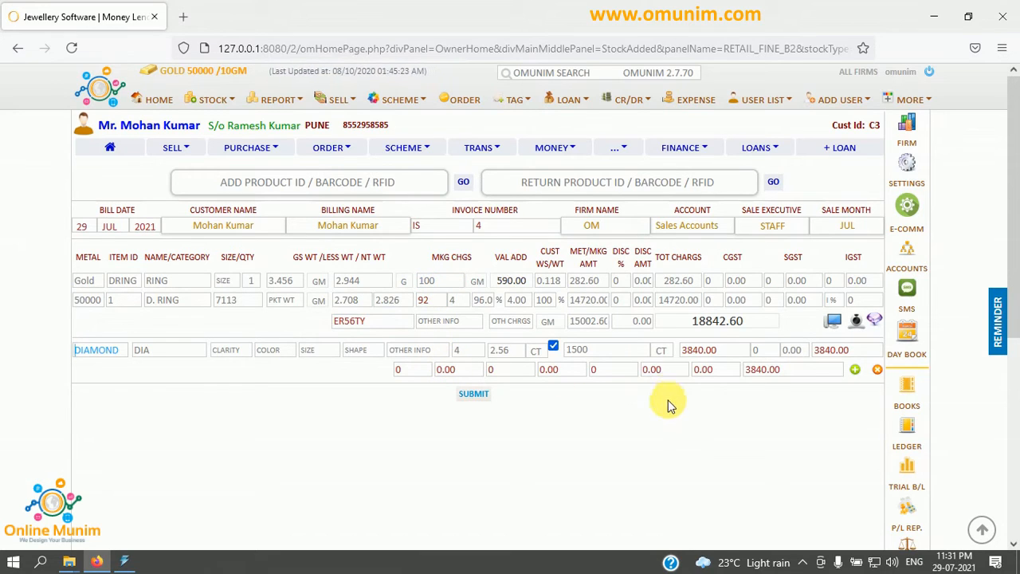
{"action": "left_click", "coordinate": [473, 394]}
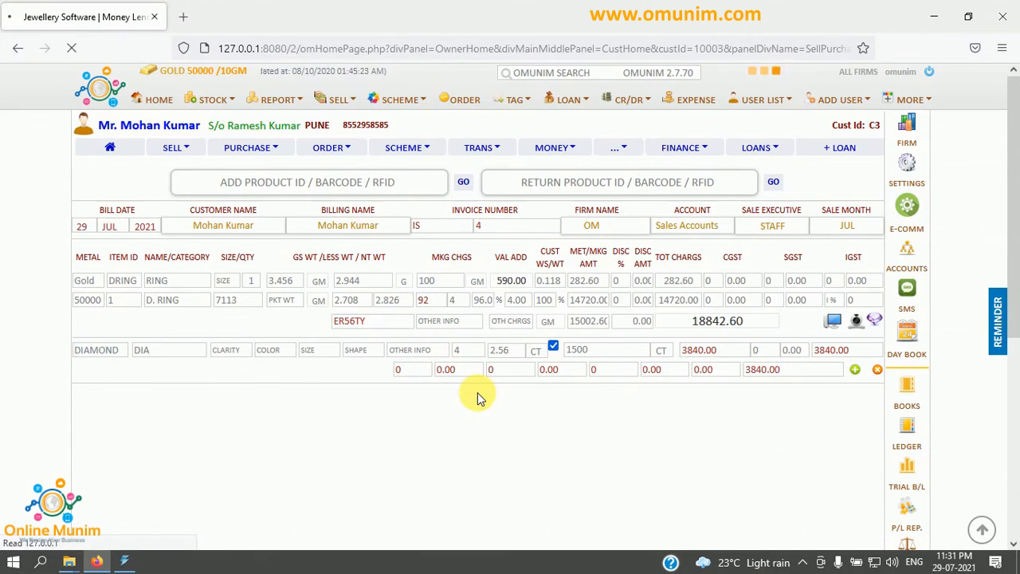
{"action": "scroll", "coordinate": [482, 401], "scroll_direction": "down", "scroll_amount": 3}
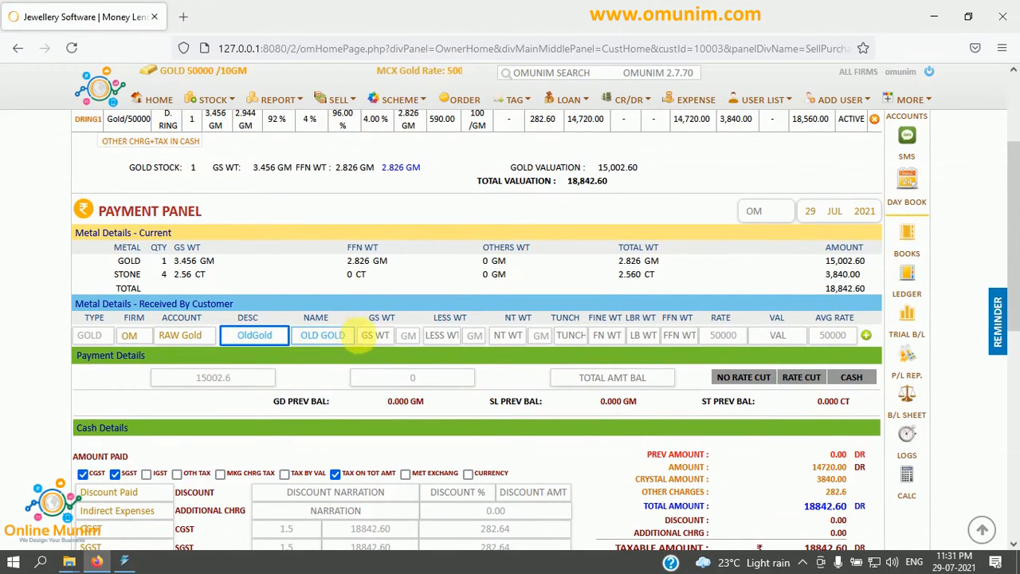
{"action": "left_click", "coordinate": [378, 336]}
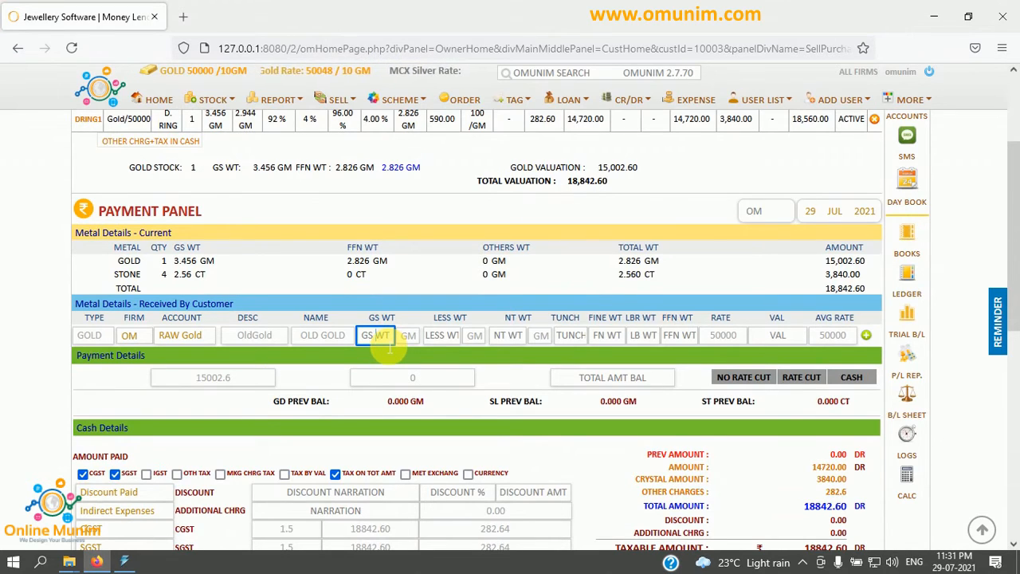
{"action": "scroll", "coordinate": [389, 349], "scroll_direction": "down", "scroll_amount": 3}
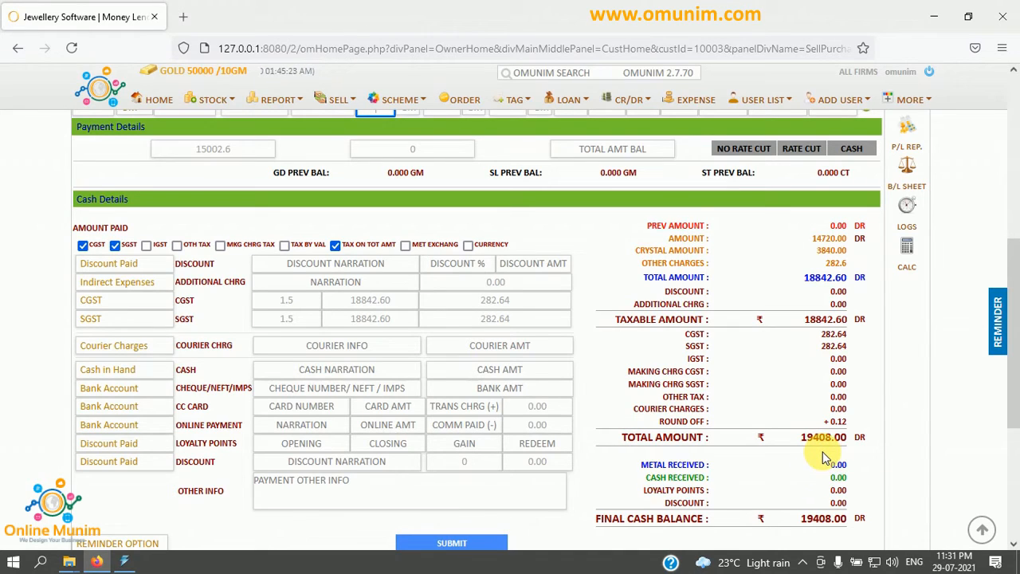
Open the home page in a new browser tab and go to the retail options of the control panel's layout settings
{"action": "right_click", "coordinate": [101, 94]}
{"action": "left_click", "coordinate": [122, 112]}
{"action": "left_click", "coordinate": [218, 16]}
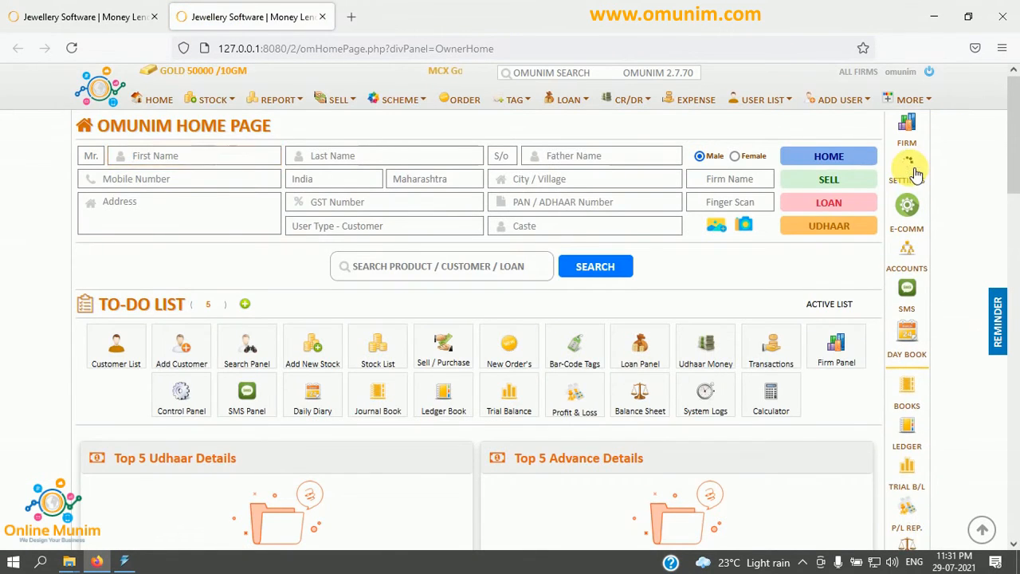
{"action": "left_click", "coordinate": [907, 168]}
{"action": "left_click", "coordinate": [812, 172]}
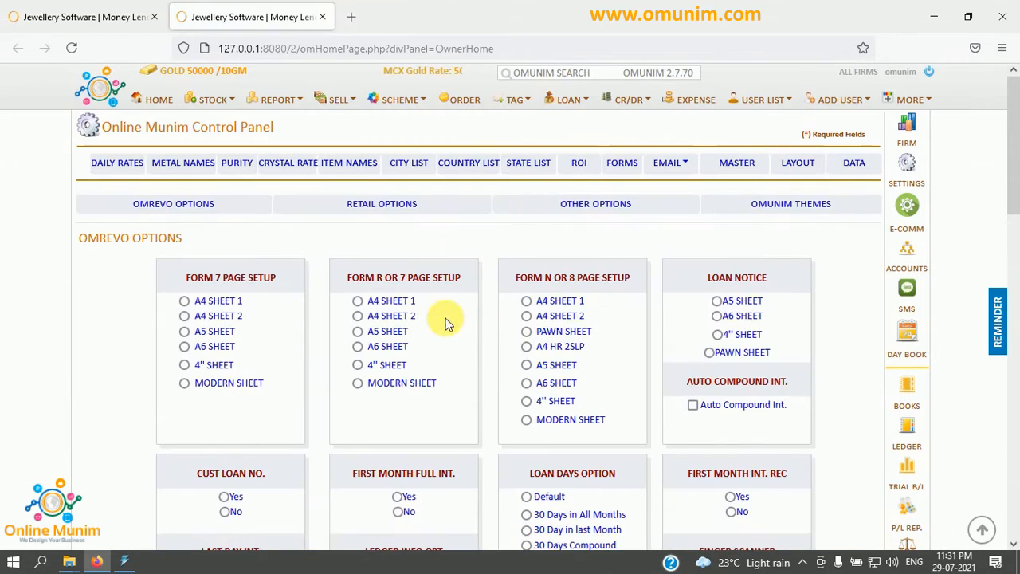
{"action": "left_click", "coordinate": [371, 205]}
Set Sell Reverse Calculation to By Making Charges and confirm the change
{"action": "scroll", "coordinate": [382, 353], "scroll_direction": "down", "scroll_amount": 15}
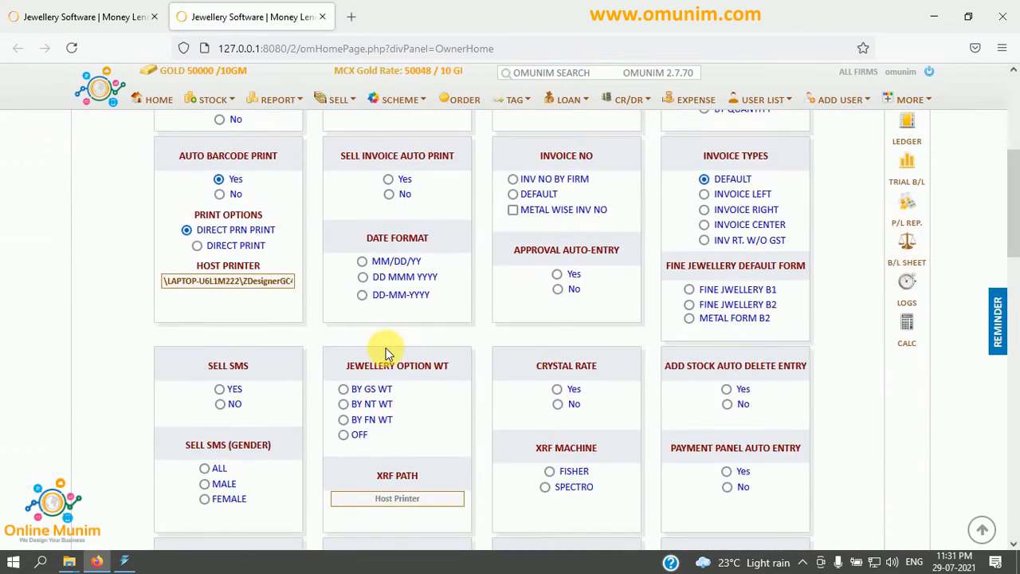
{"action": "scroll", "coordinate": [392, 346], "scroll_direction": "down", "scroll_amount": 4}
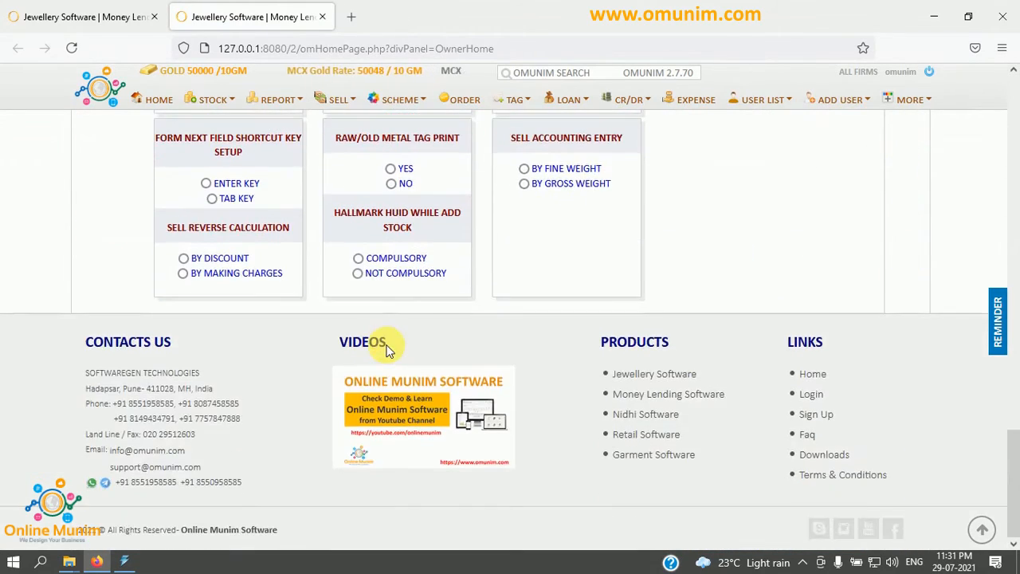
{"action": "scroll", "coordinate": [392, 347], "scroll_direction": "up", "scroll_amount": 1}
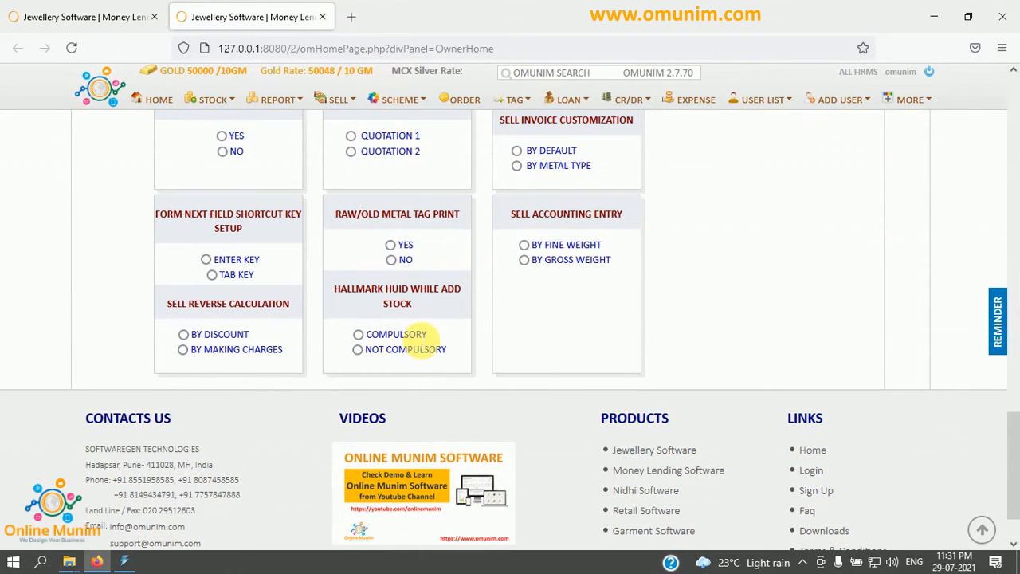
{"action": "double_click", "coordinate": [177, 304]}
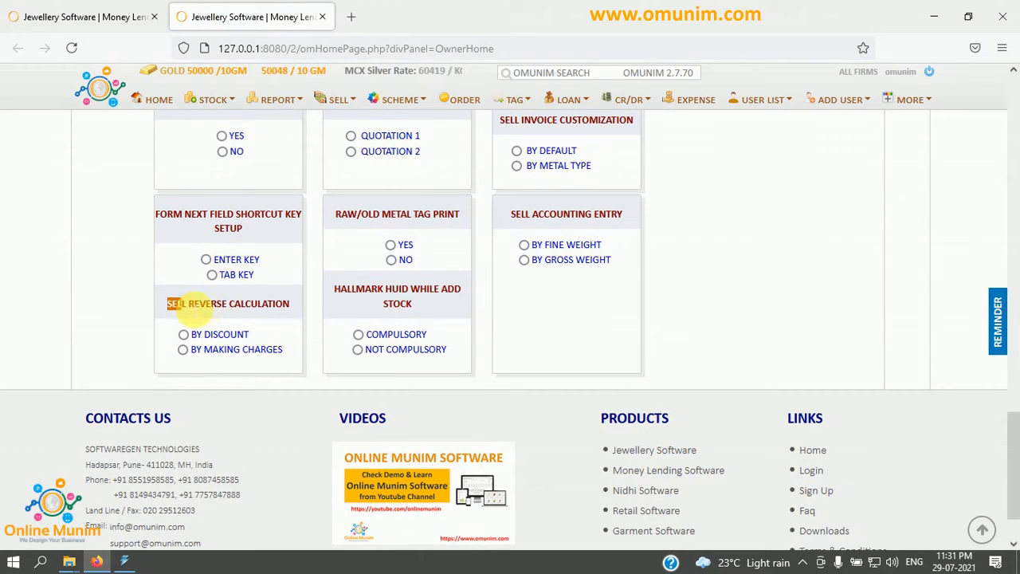
{"action": "left_click_drag", "start_coordinate": [200, 311], "coordinate": [292, 311]}
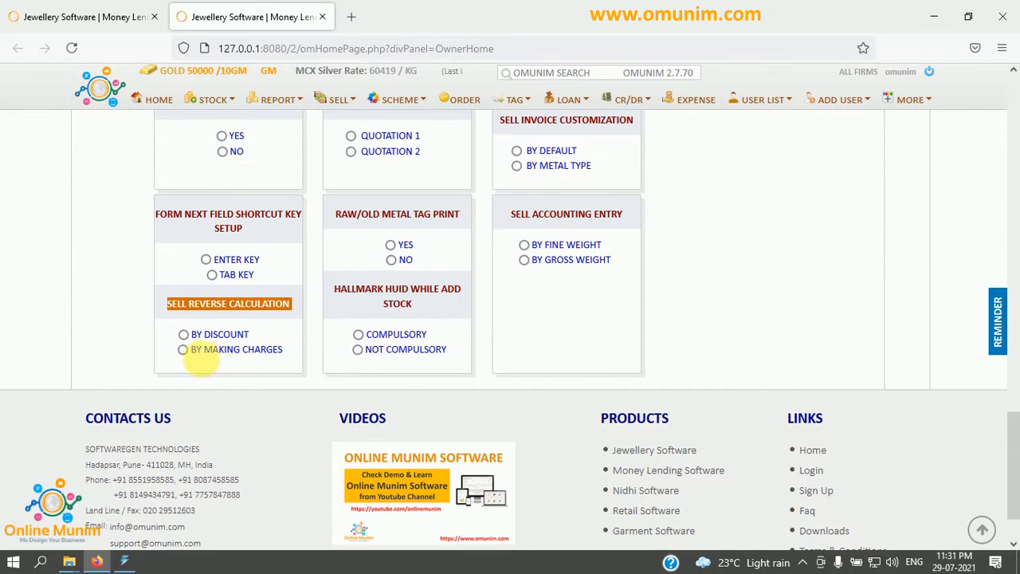
{"action": "left_click", "coordinate": [183, 352]}
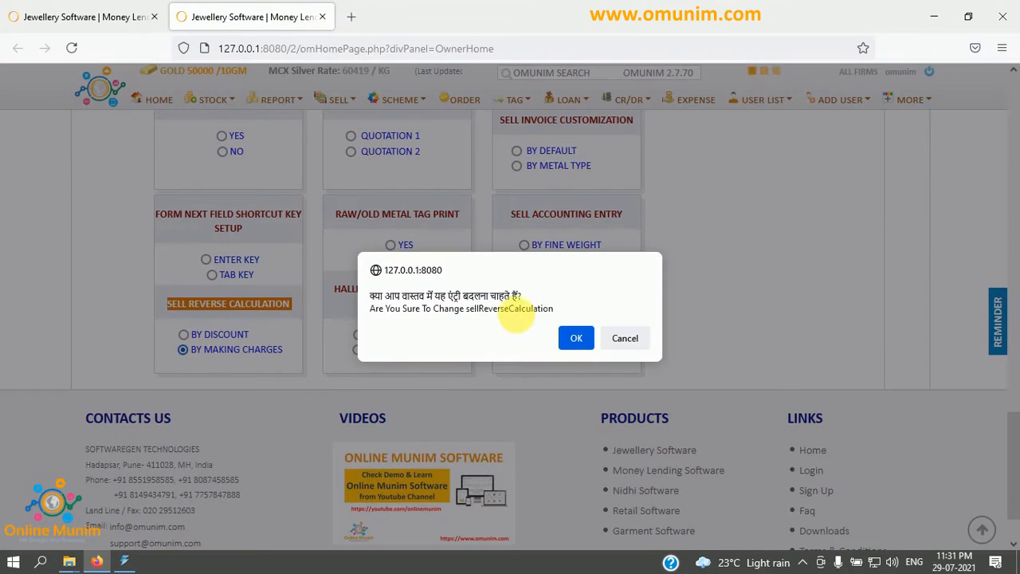
{"action": "left_click", "coordinate": [570, 342]}
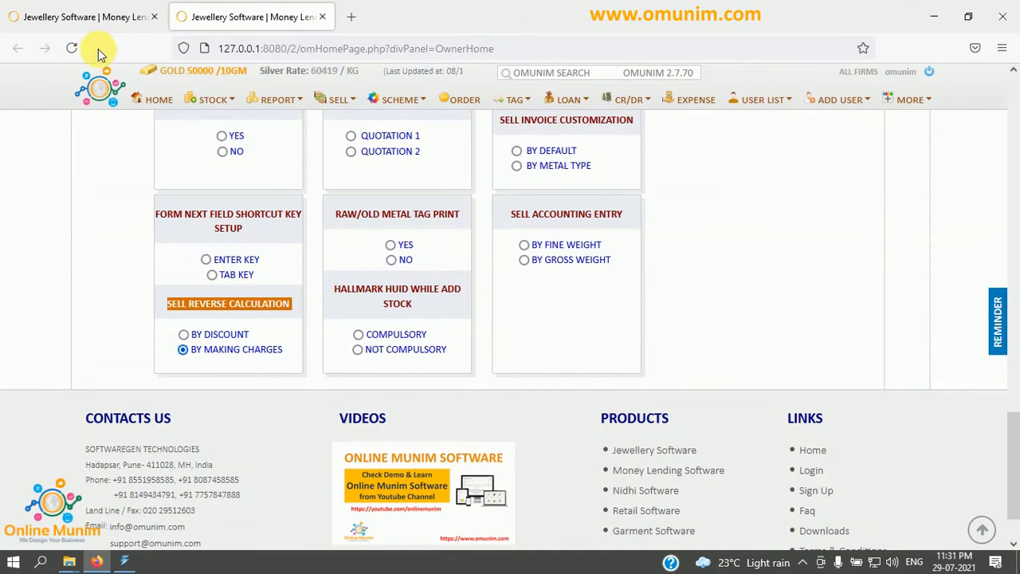
Switch back to the customer's invoice tab and reload the sell panel down to the cash details
{"action": "left_click", "coordinate": [88, 17]}
{"action": "scroll", "coordinate": [259, 224], "scroll_direction": "up", "scroll_amount": 5}
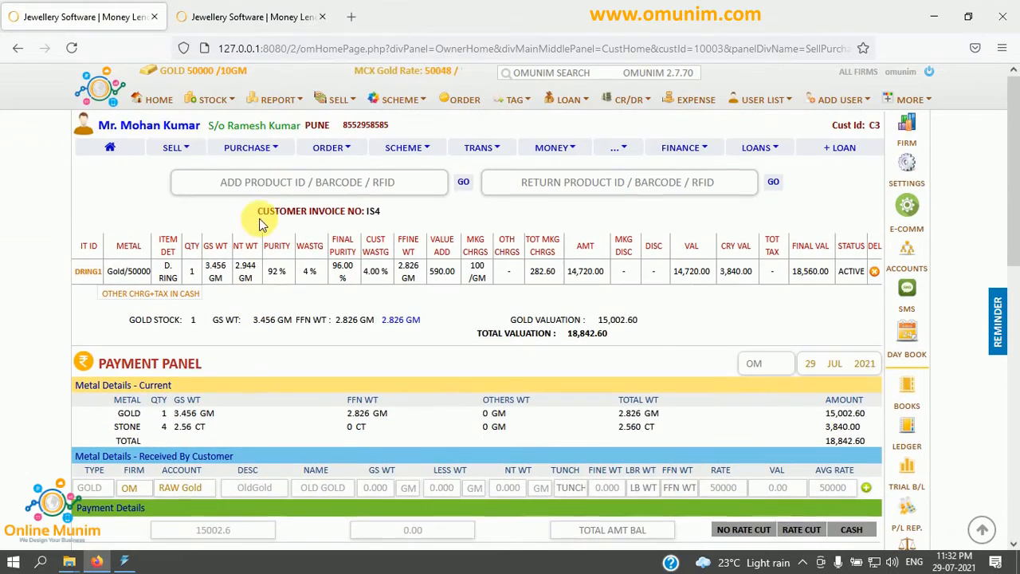
{"action": "left_click", "coordinate": [175, 149]}
{"action": "scroll", "coordinate": [405, 359], "scroll_direction": "down", "scroll_amount": 6}
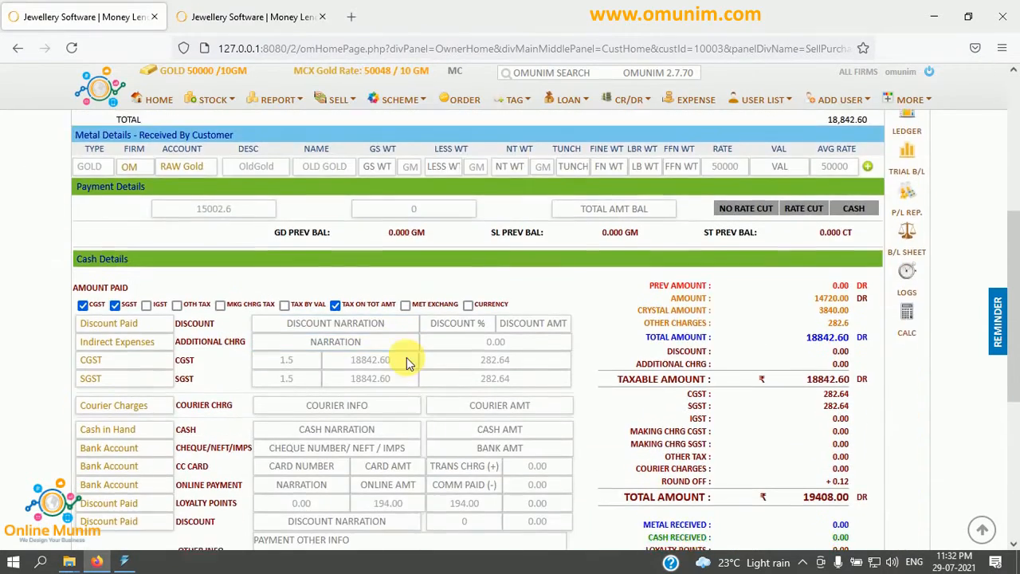
{"action": "scroll", "coordinate": [727, 364], "scroll_direction": "up", "scroll_amount": 1}
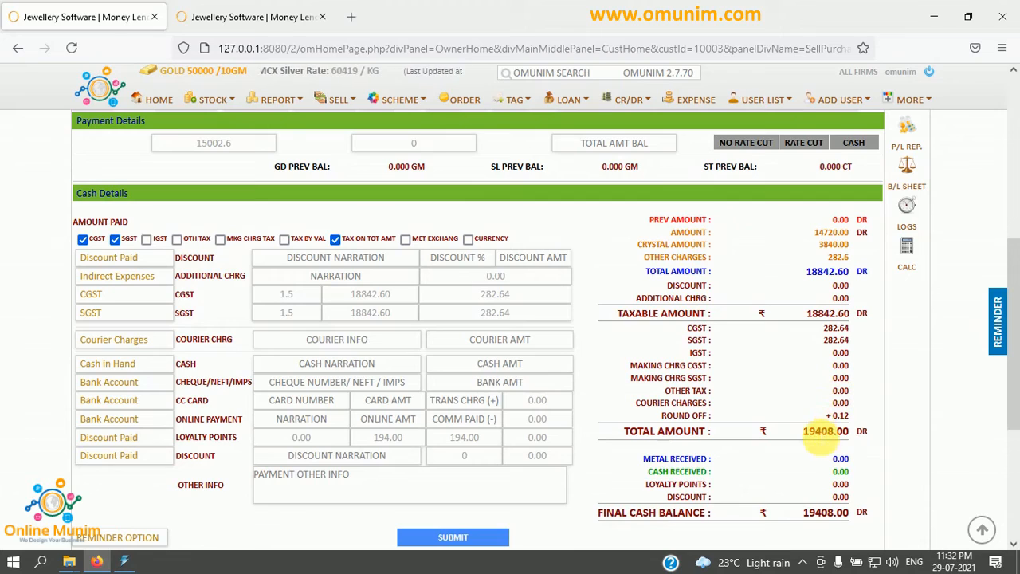
Set the invoice's total amount to 19300 so the making charges are calculated in reverse
{"action": "left_click", "coordinate": [808, 435]}
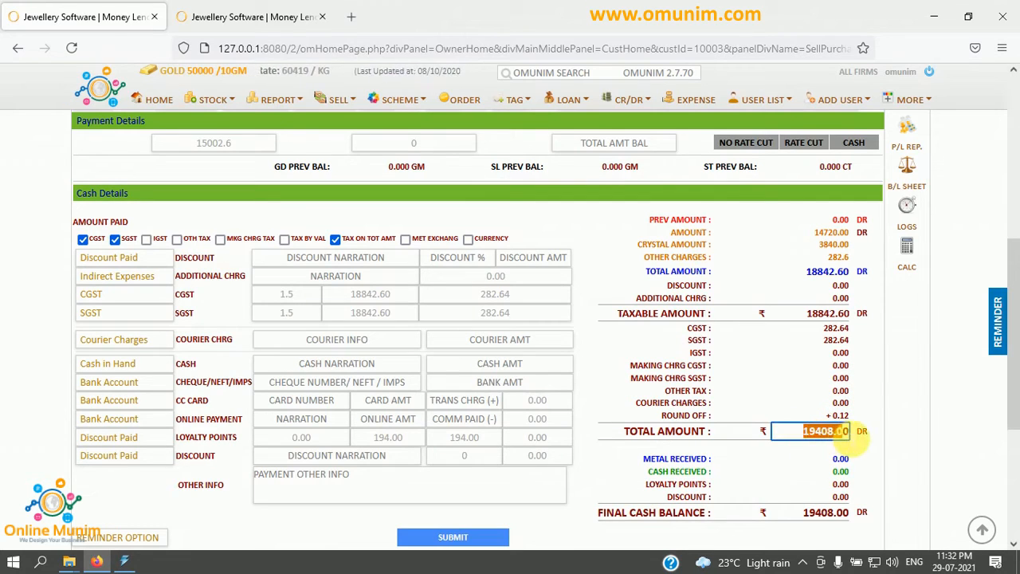
{"action": "key", "text": "BackSpace"}
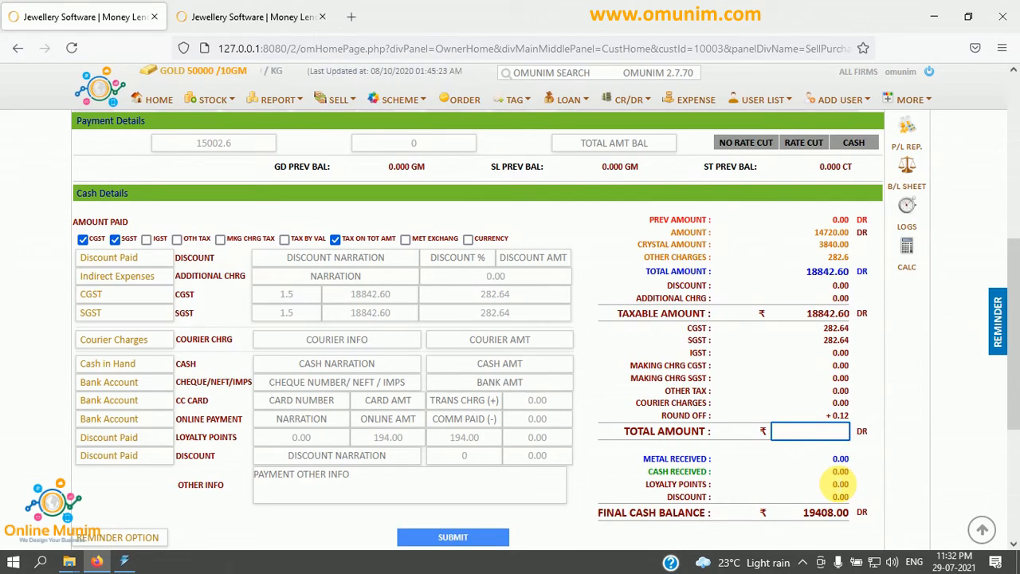
{"action": "type", "text": "19300"}
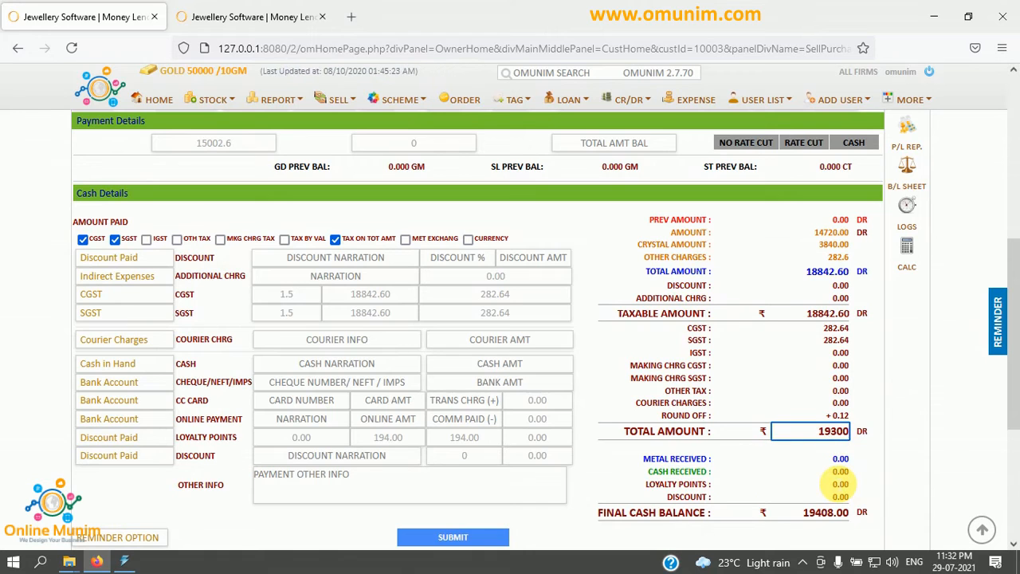
{"action": "scroll", "coordinate": [840, 483], "scroll_direction": "up", "scroll_amount": 1}
{"action": "key", "text": "Return"}
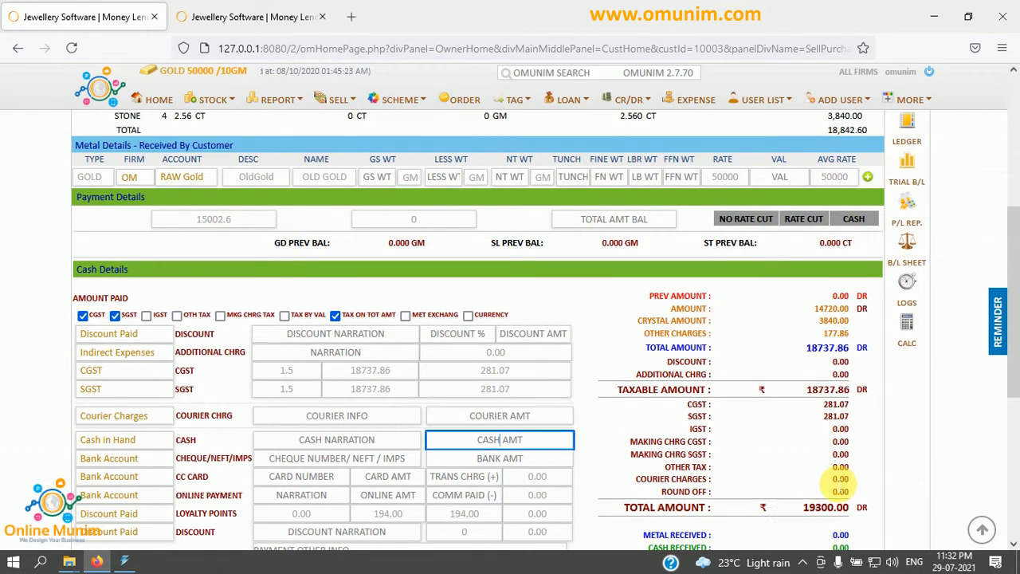
Enter 19300 as the cash amount received in the cash details
{"action": "scroll", "coordinate": [840, 484], "scroll_direction": "down", "scroll_amount": 1}
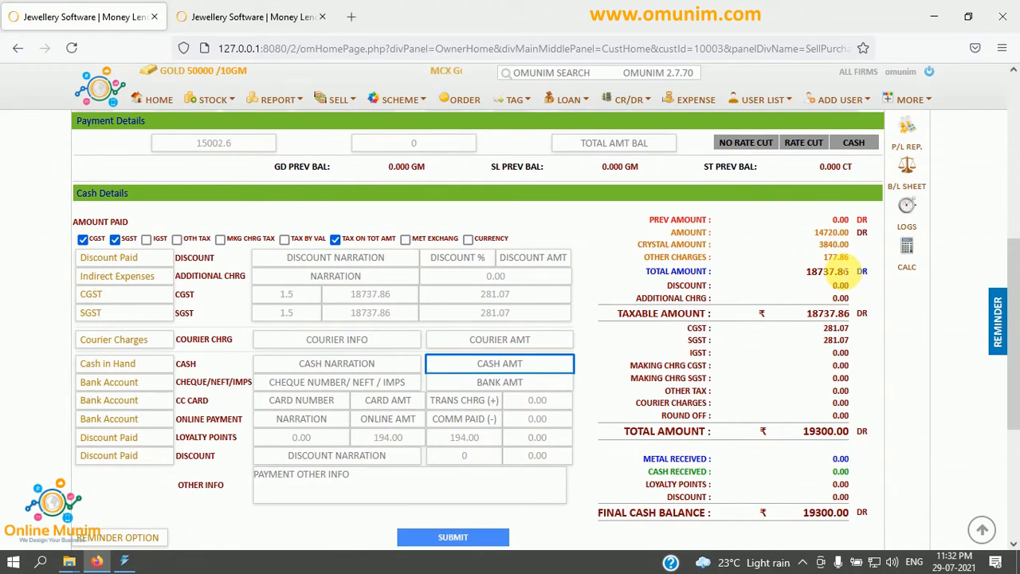
{"action": "left_click", "coordinate": [529, 366]}
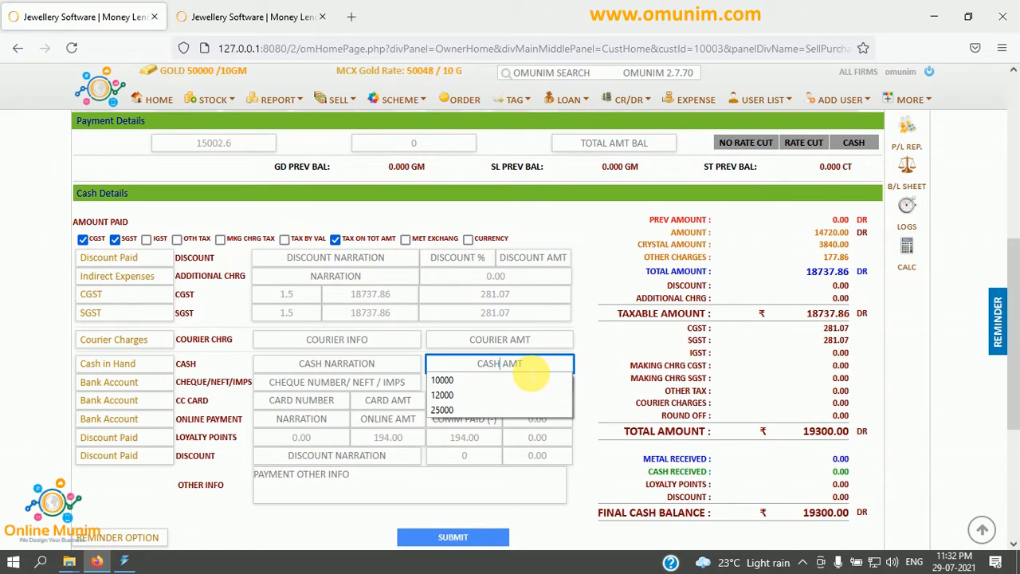
{"action": "type", "text": "19300"}
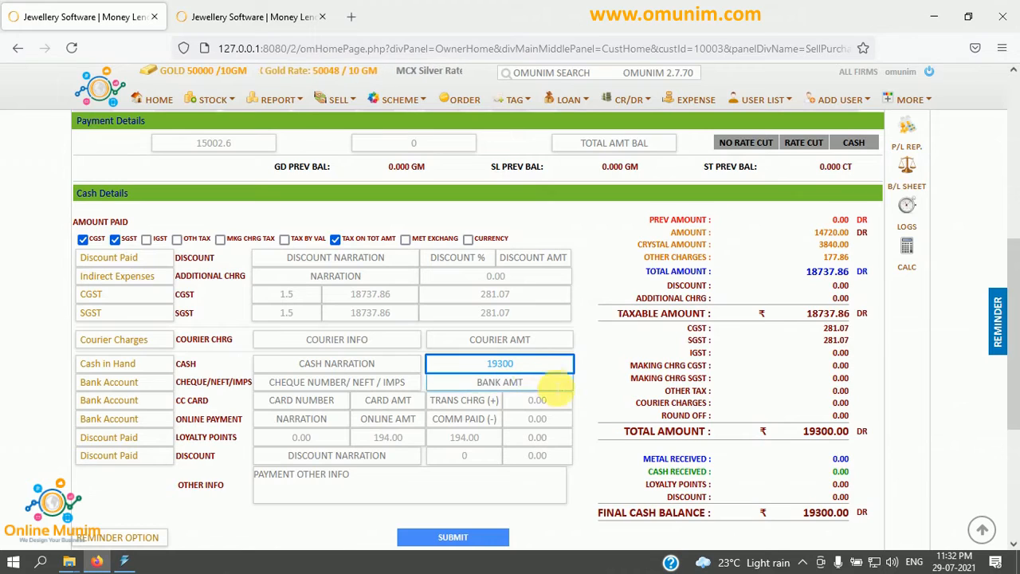
{"action": "key", "text": "Tab"}
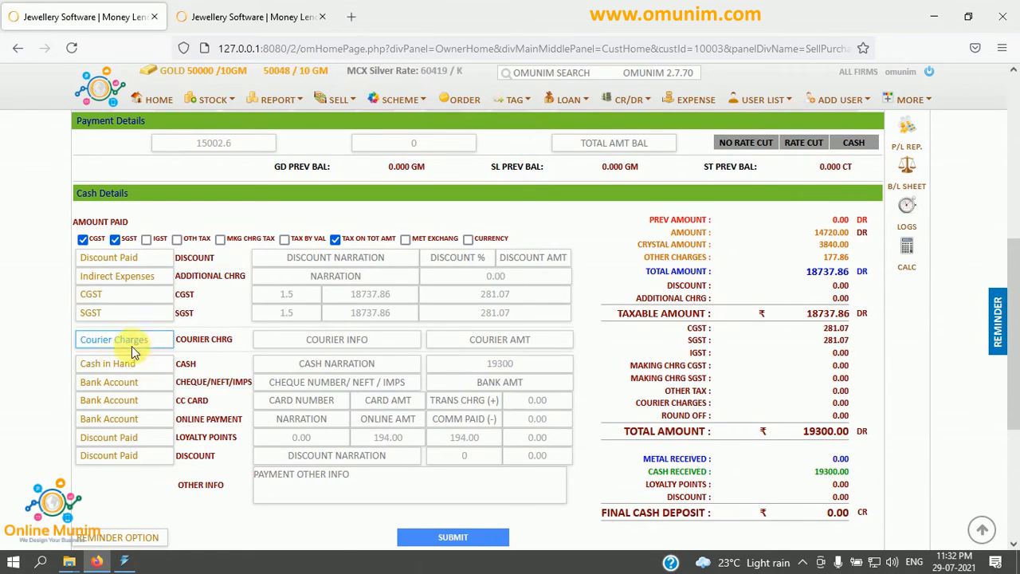
Check the cash and bank account choices for the payment, keep Bank Account for the cheque row, and submit the sale
{"action": "left_click", "coordinate": [106, 363]}
{"action": "left_click", "coordinate": [112, 380]}
{"action": "left_click", "coordinate": [108, 383]}
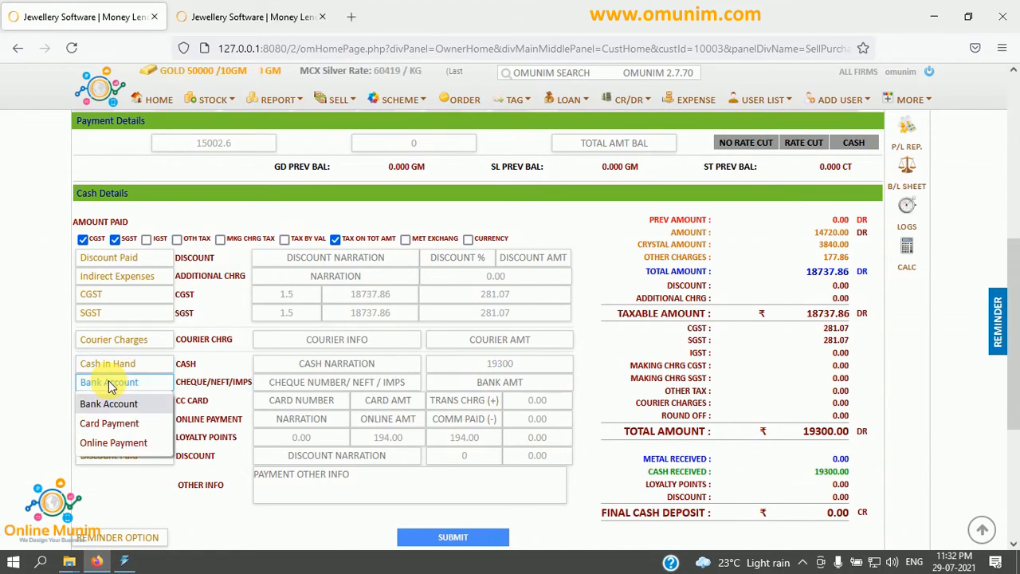
{"action": "left_click", "coordinate": [108, 385]}
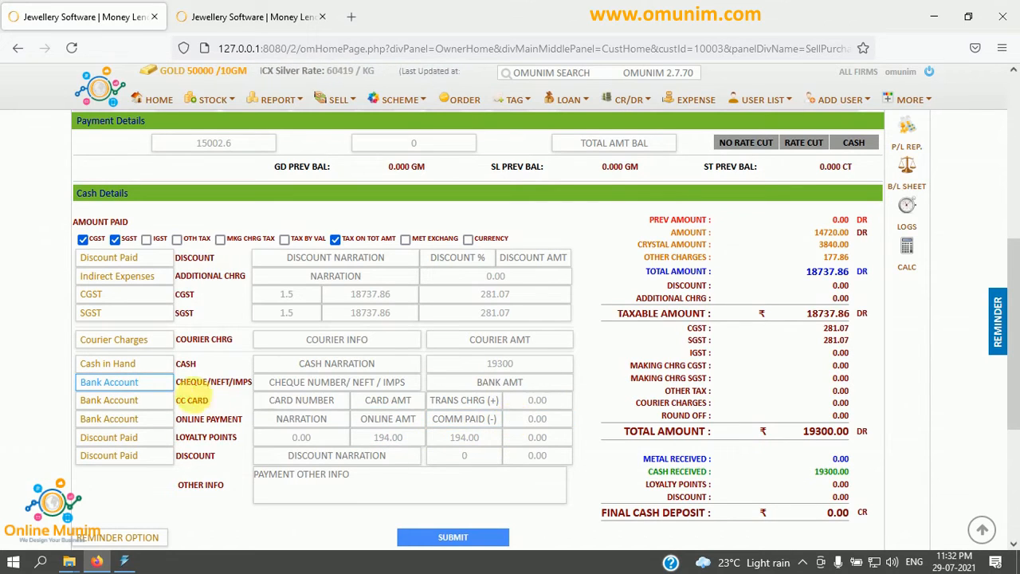
{"action": "scroll", "coordinate": [426, 419], "scroll_direction": "down", "scroll_amount": 1}
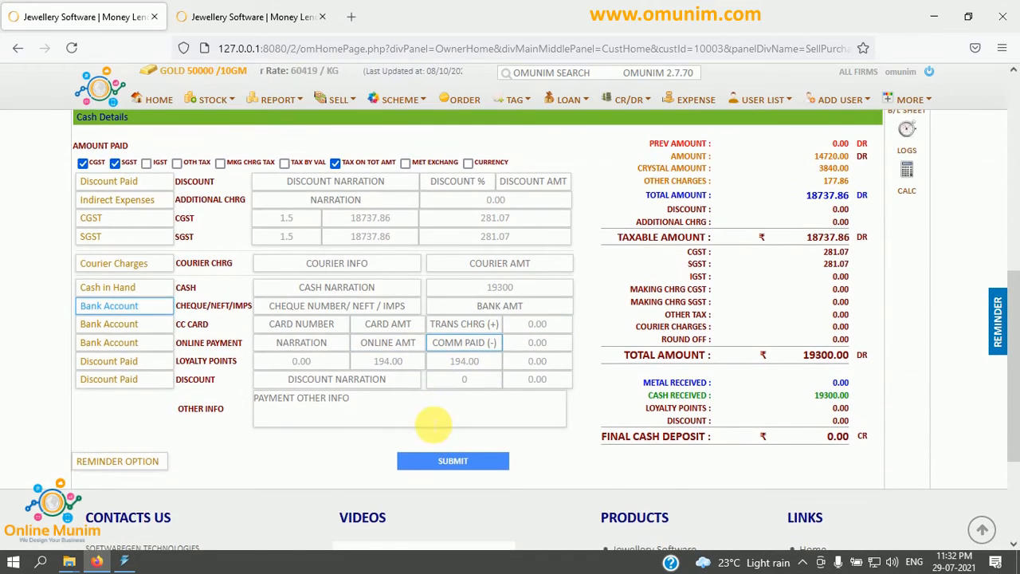
{"action": "left_click", "coordinate": [444, 461]}
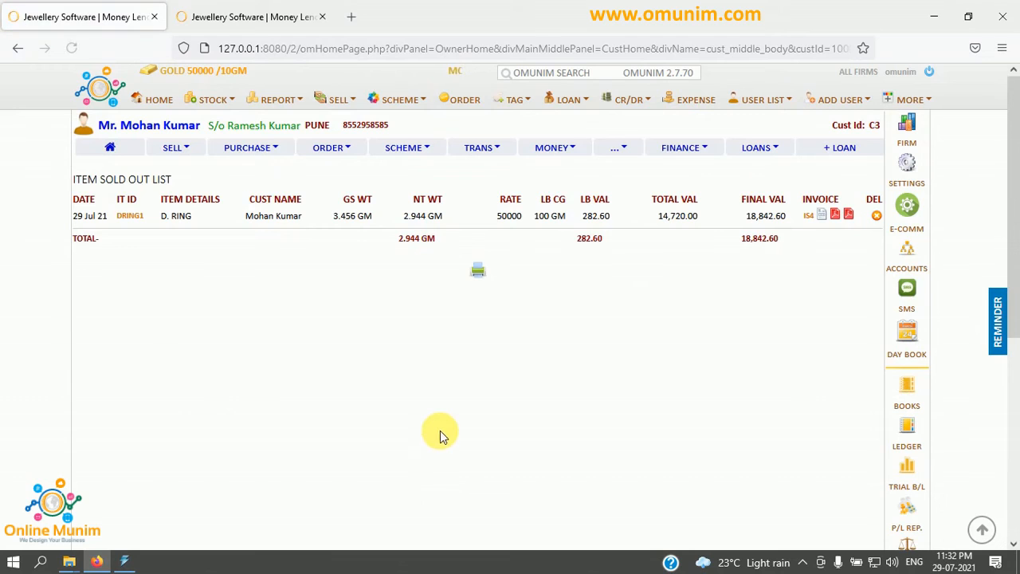
Open the printable invoice of the sold diamond ring, check its total amount and cash received, and close it
{"action": "left_click", "coordinate": [821, 217]}
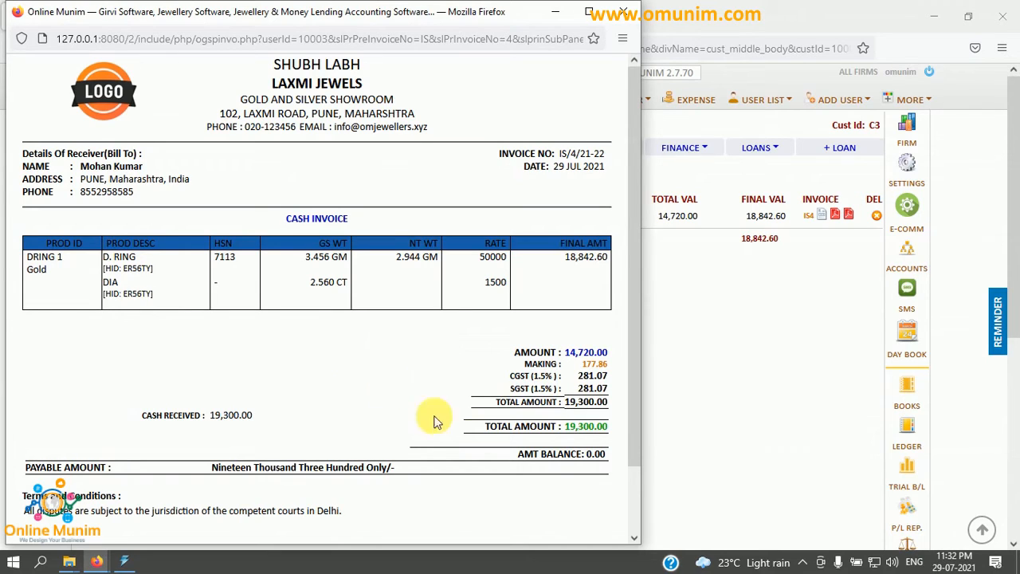
{"action": "left_click_drag", "start_coordinate": [565, 430], "coordinate": [598, 430]}
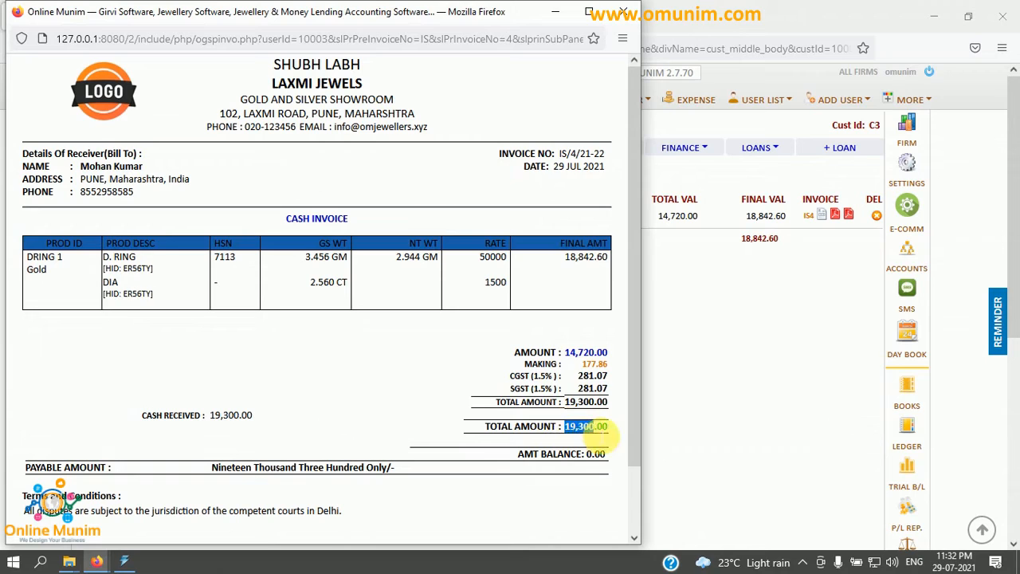
{"action": "left_click_drag", "start_coordinate": [165, 415], "coordinate": [203, 415]}
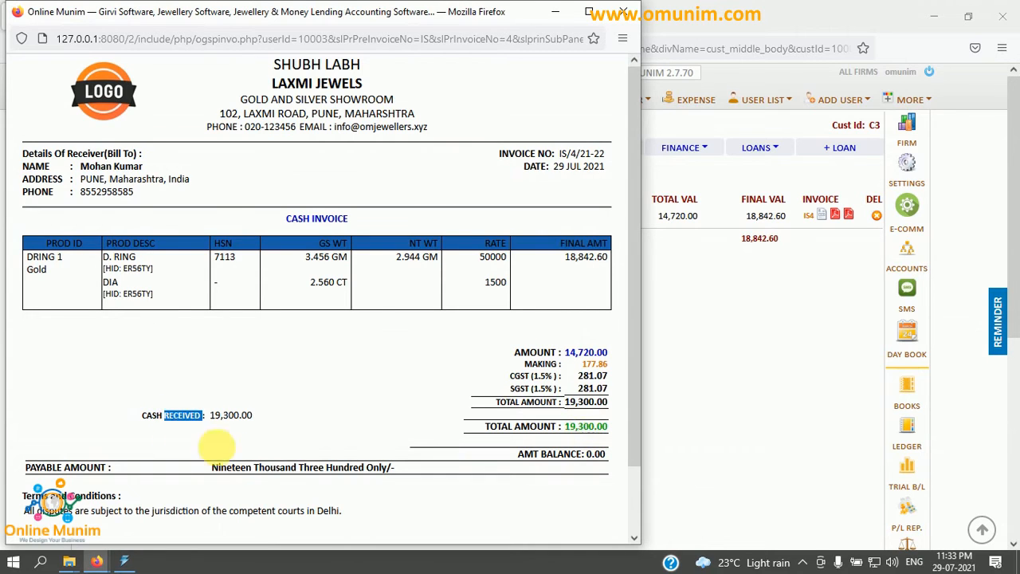
{"action": "scroll", "coordinate": [372, 433], "scroll_direction": "down", "scroll_amount": 2}
{"action": "scroll", "coordinate": [378, 438], "scroll_direction": "up", "scroll_amount": 2}
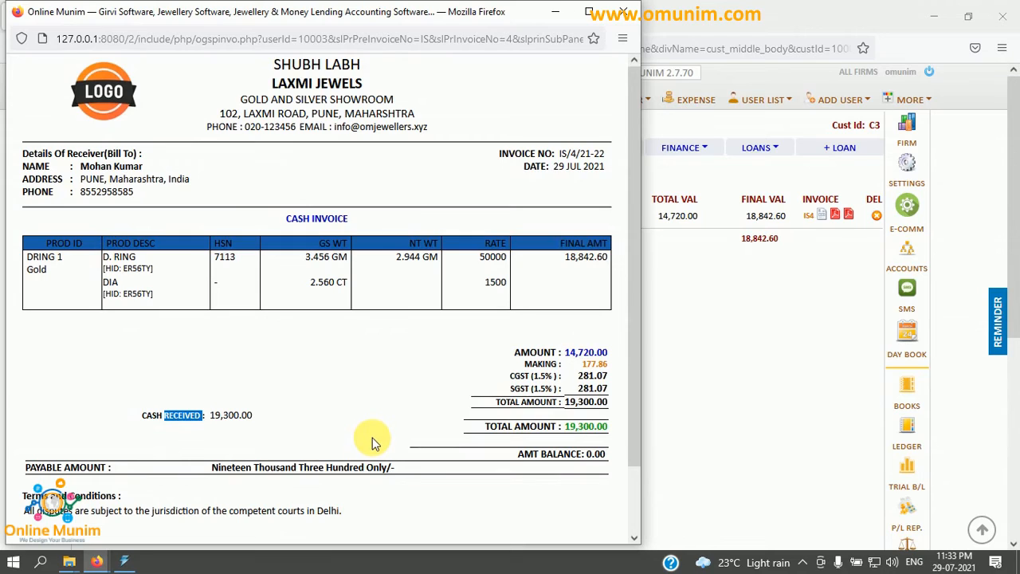
{"action": "left_click", "coordinate": [622, 21]}
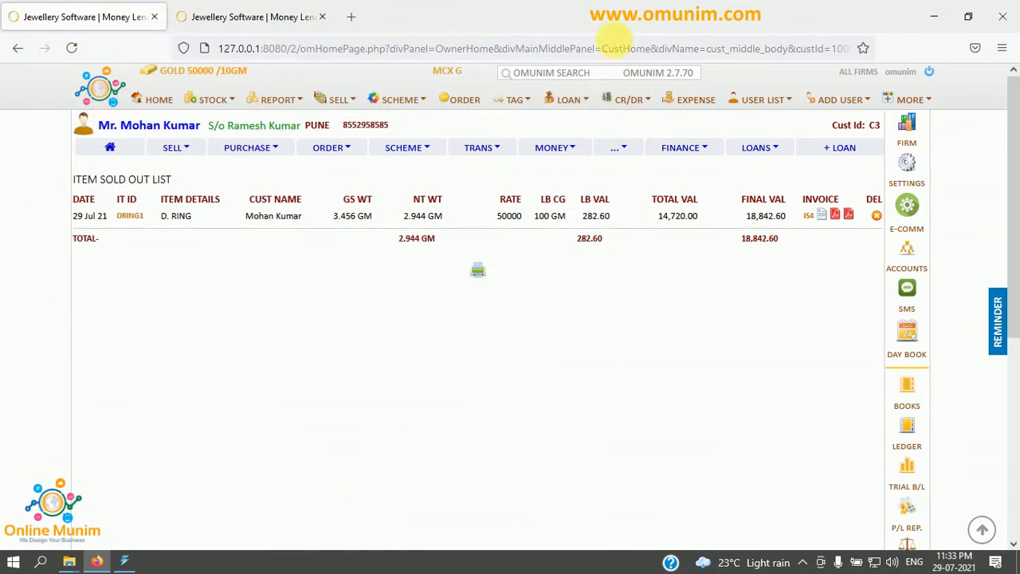
Open the list of sold-item invoices and find the customer's latest entry
{"action": "left_click", "coordinate": [346, 108]}
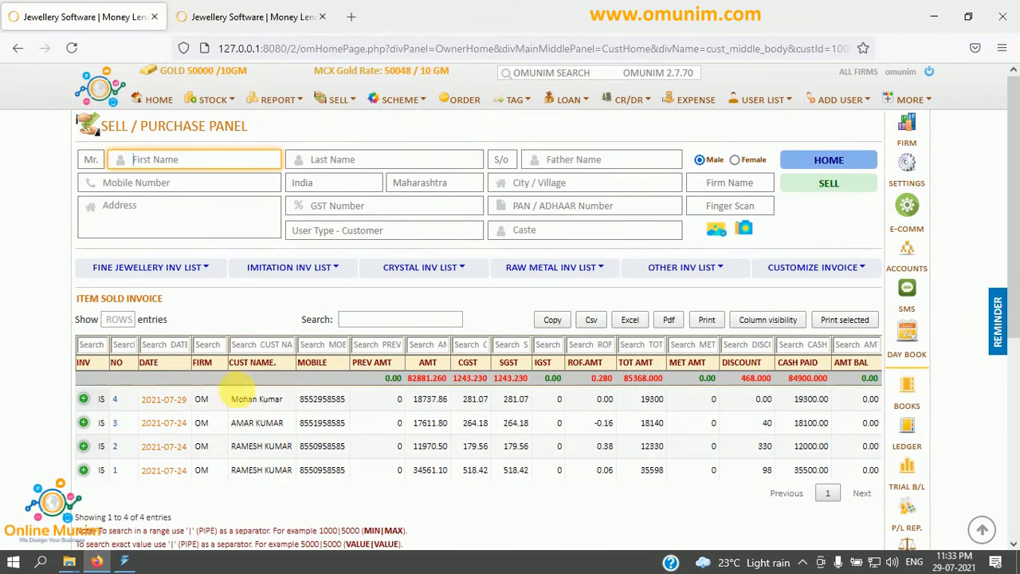
{"action": "left_click", "coordinate": [344, 108]}
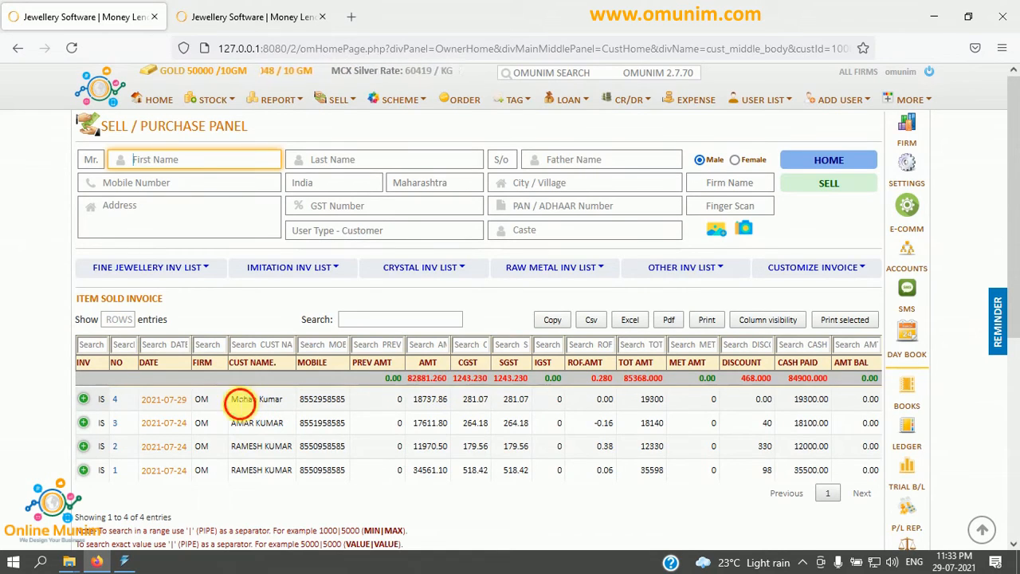
{"action": "left_click_drag", "start_coordinate": [231, 399], "coordinate": [289, 408]}
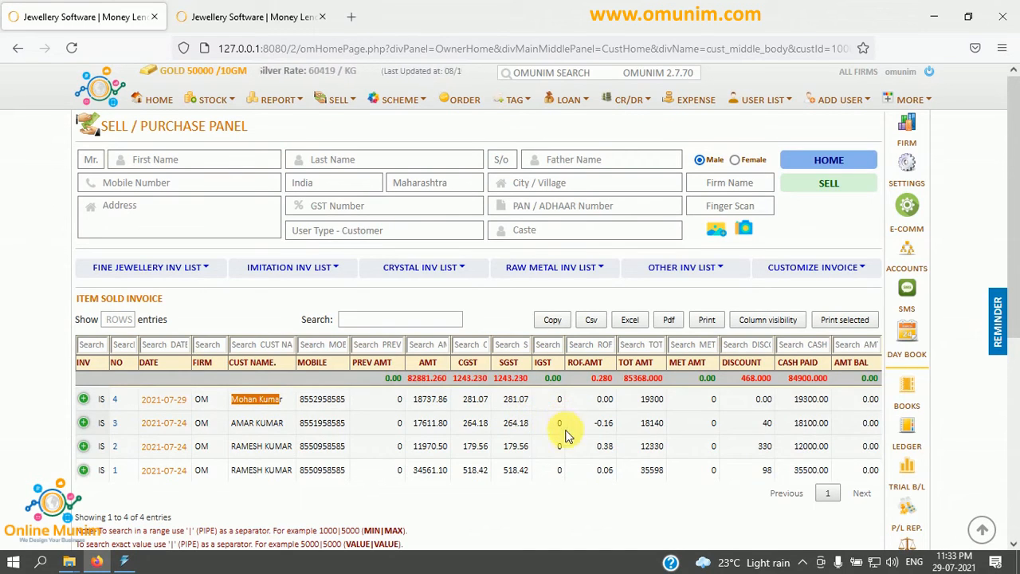
Open the day book and examine the sale's cash, bank and card amounts and the cash closing amount
{"action": "left_click", "coordinate": [909, 338]}
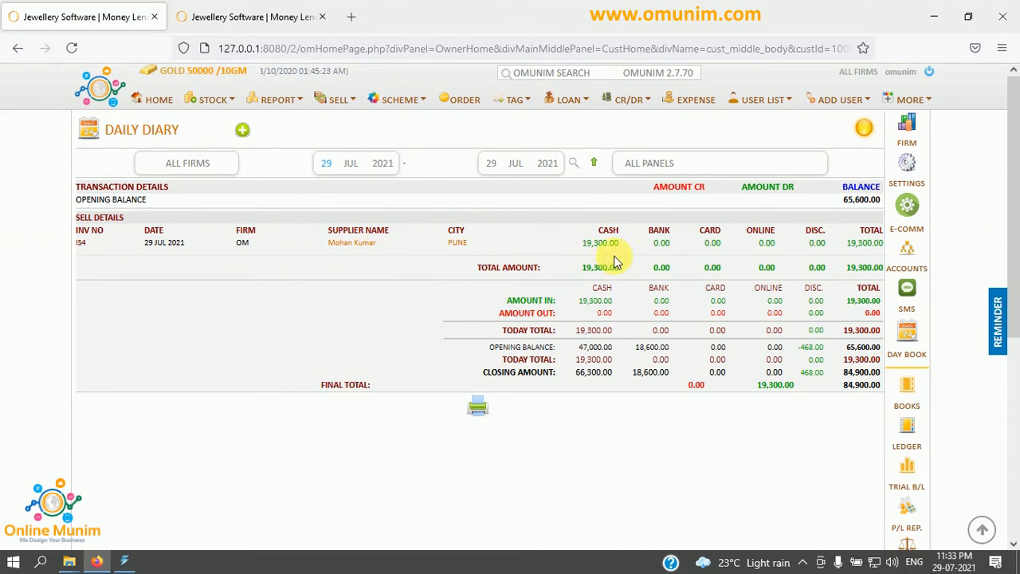
{"action": "left_click_drag", "start_coordinate": [619, 252], "coordinate": [593, 249]}
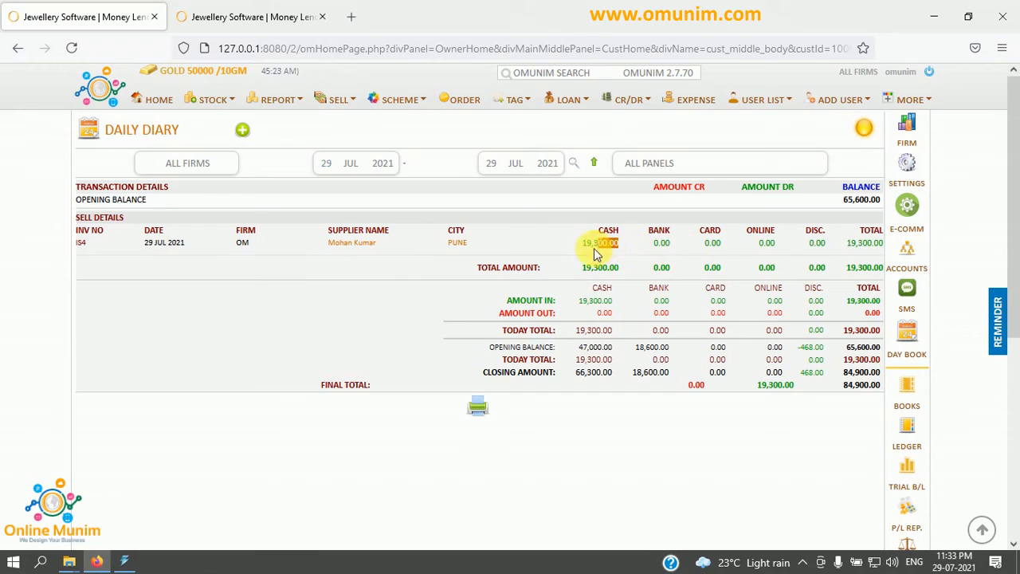
{"action": "left_click", "coordinate": [661, 252]}
{"action": "double_click", "coordinate": [663, 247]}
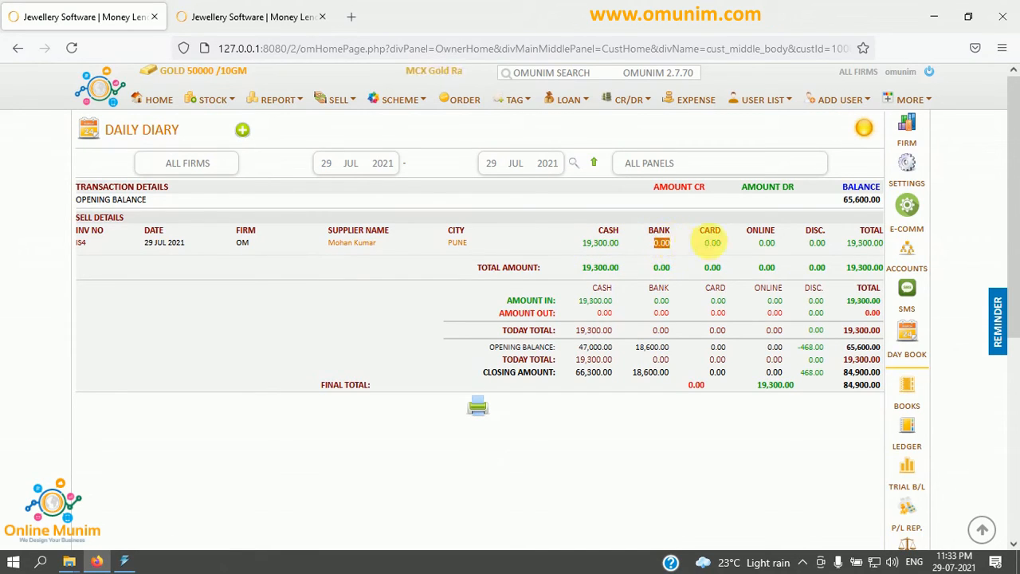
{"action": "double_click", "coordinate": [712, 245]}
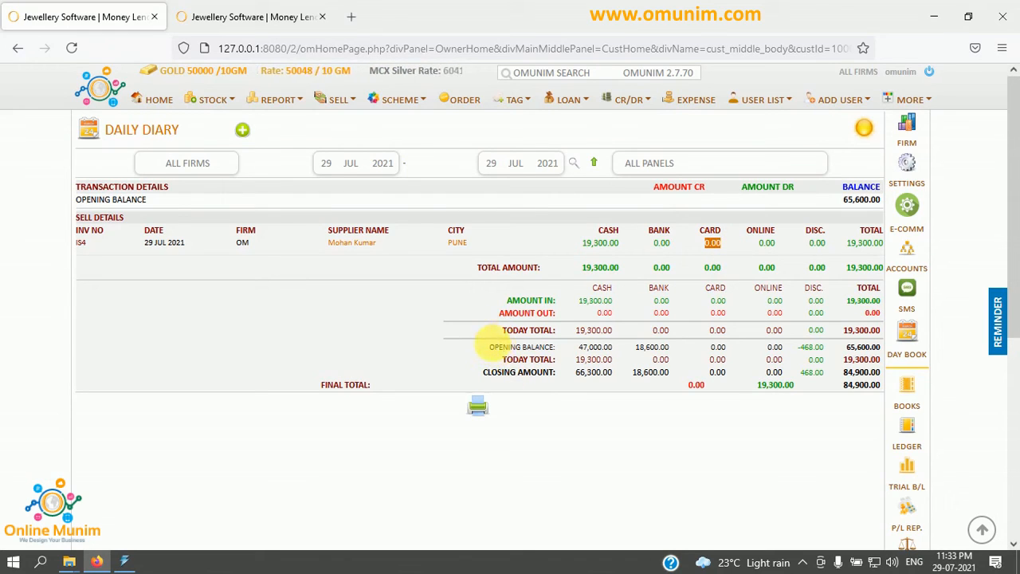
{"action": "left_click_drag", "start_coordinate": [489, 346], "coordinate": [573, 371]}
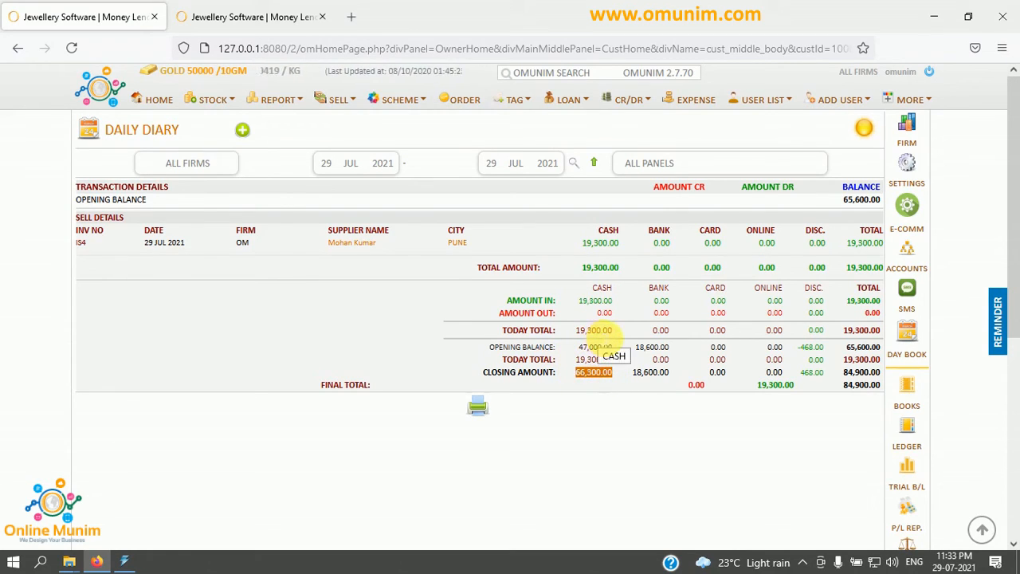
From the trial balance, trace the Cash in Hand ledger through July to the transactions of 29-07-2021
{"action": "left_click", "coordinate": [907, 477]}
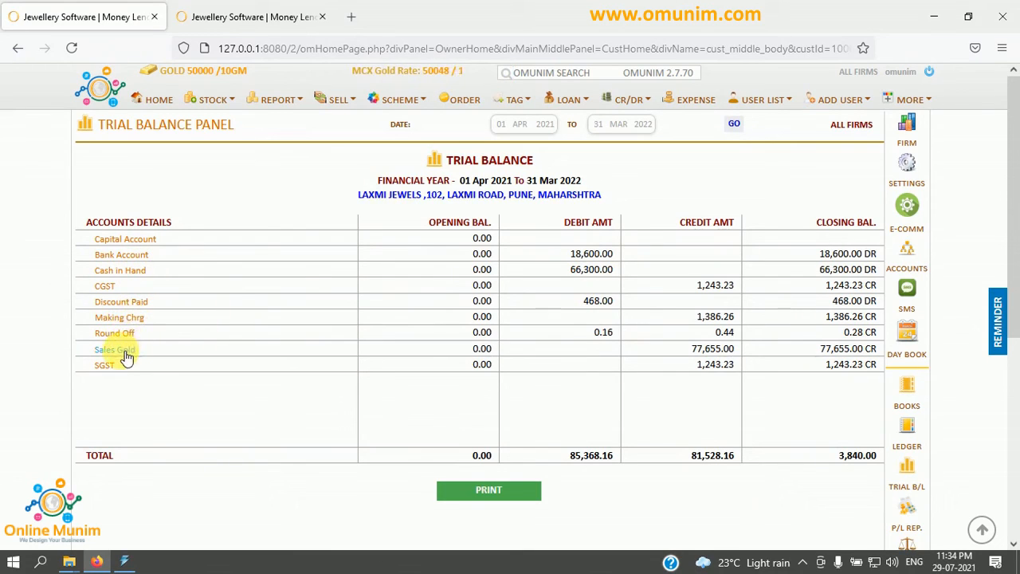
{"action": "left_click", "coordinate": [139, 275]}
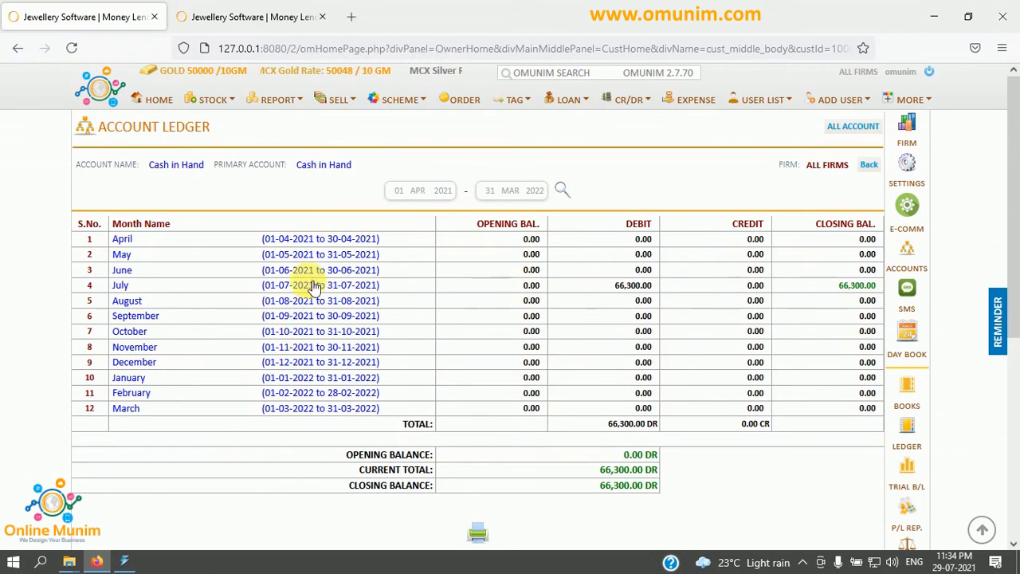
{"action": "left_click", "coordinate": [279, 289]}
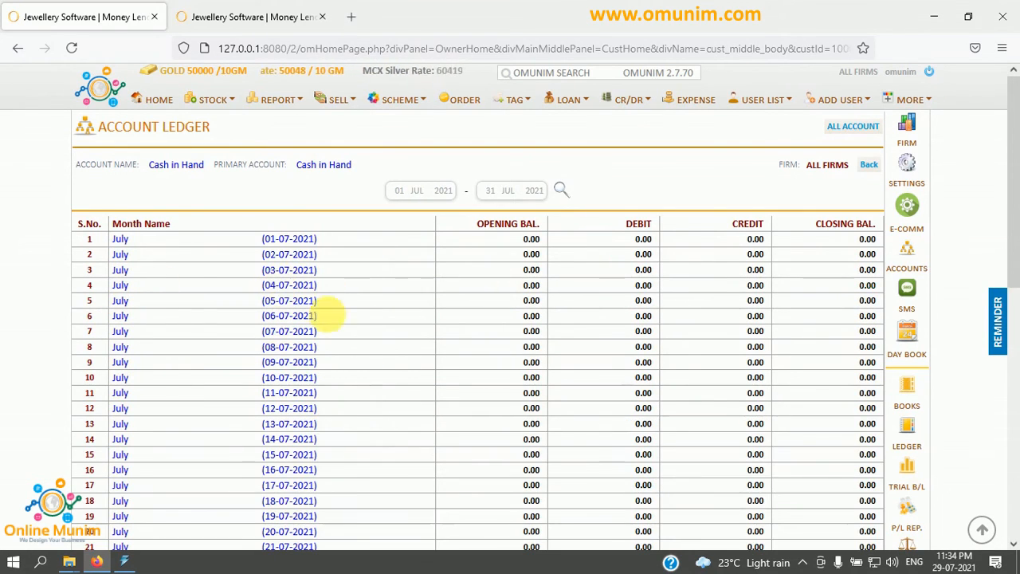
{"action": "scroll", "coordinate": [359, 340], "scroll_direction": "down", "scroll_amount": 3}
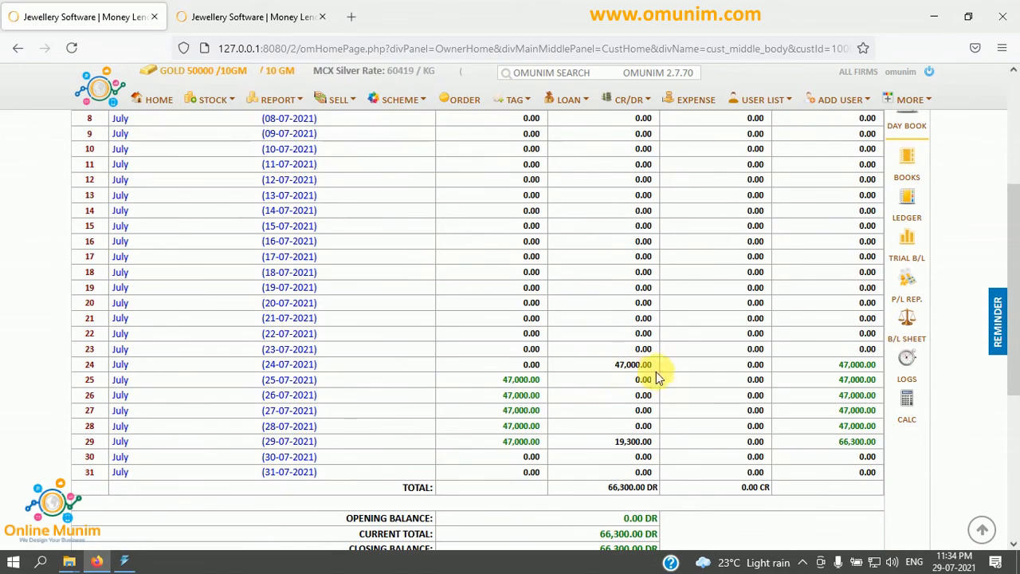
{"action": "left_click", "coordinate": [309, 444]}
{"action": "scroll", "coordinate": [251, 279], "scroll_direction": "down", "scroll_amount": 1}
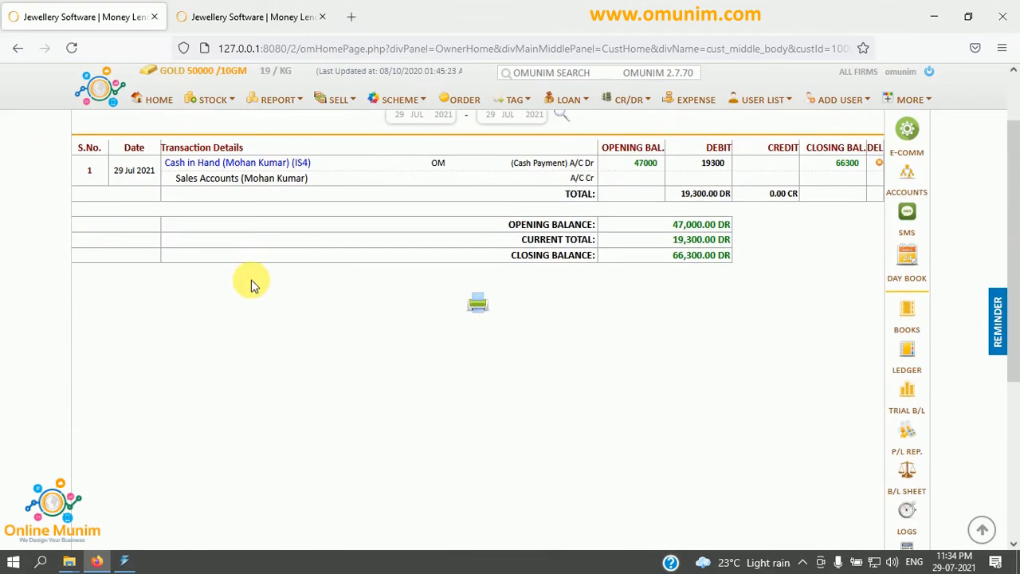
{"action": "scroll", "coordinate": [251, 279], "scroll_direction": "up", "scroll_amount": 1}
{"action": "scroll", "coordinate": [263, 295], "scroll_direction": "down", "scroll_amount": 1}
{"action": "scroll", "coordinate": [236, 218], "scroll_direction": "up", "scroll_amount": 1}
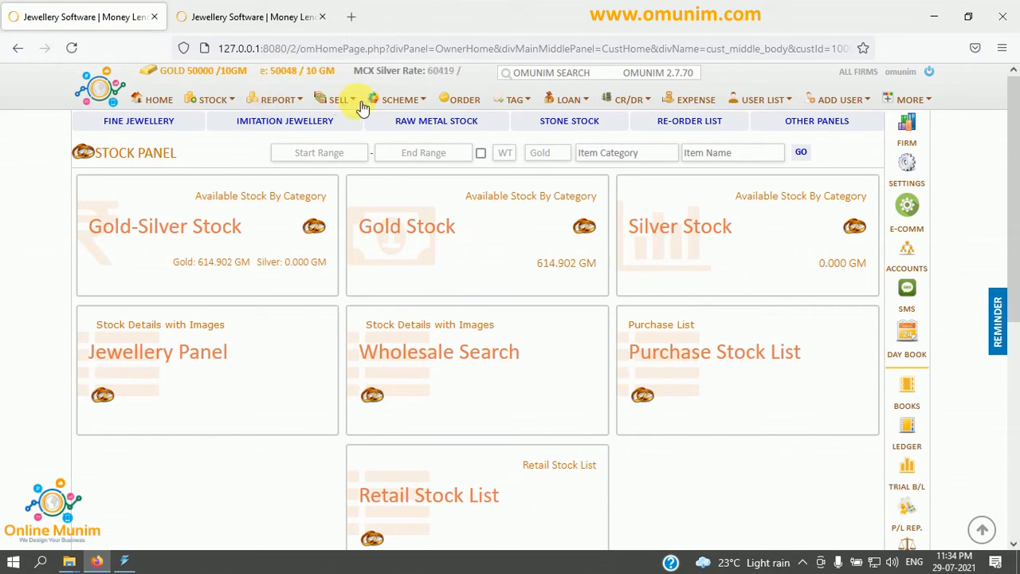
Return to the home page and look over its to-do list and top-five summaries
{"action": "left_click", "coordinate": [162, 99]}
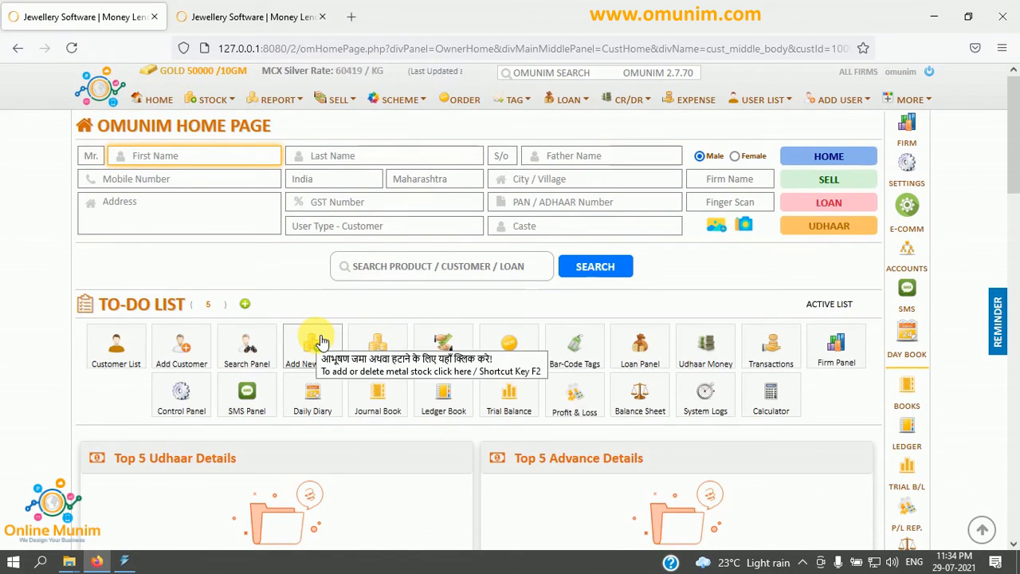
{"action": "scroll", "coordinate": [321, 341], "scroll_direction": "down", "scroll_amount": 1}
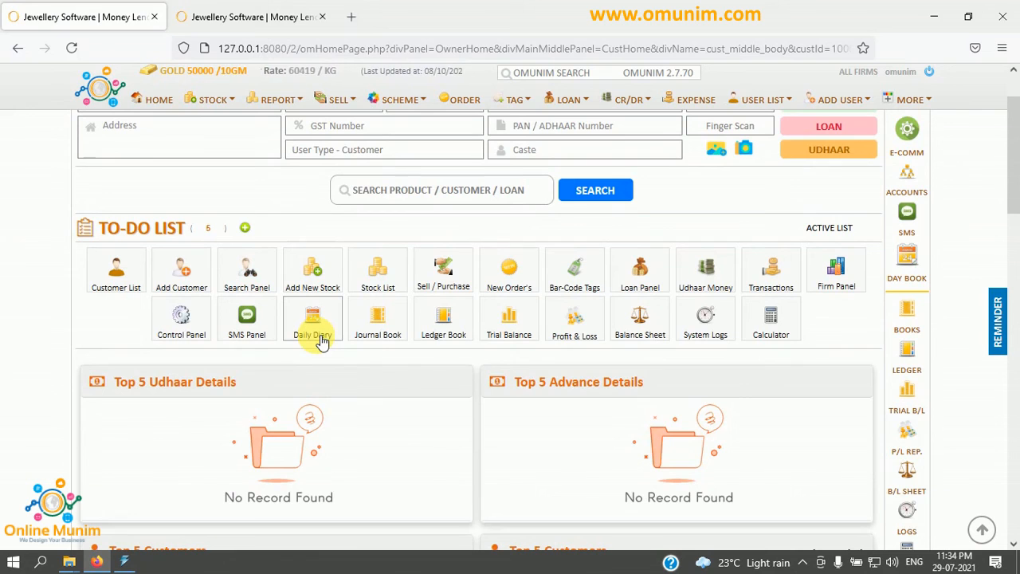
{"action": "scroll", "coordinate": [320, 338], "scroll_direction": "up", "scroll_amount": 1}
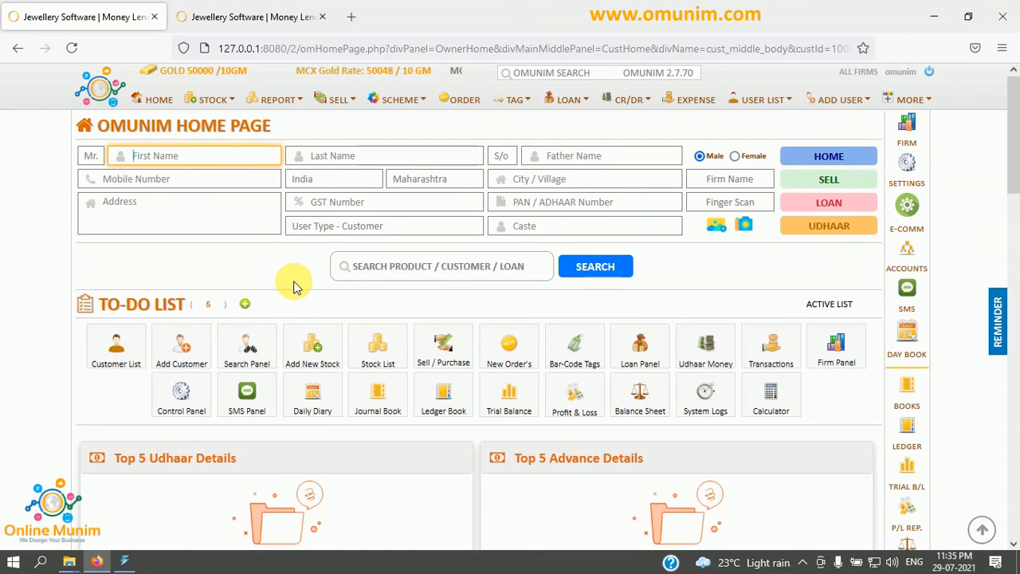
{"action": "scroll", "coordinate": [293, 287], "scroll_direction": "down", "scroll_amount": 4}
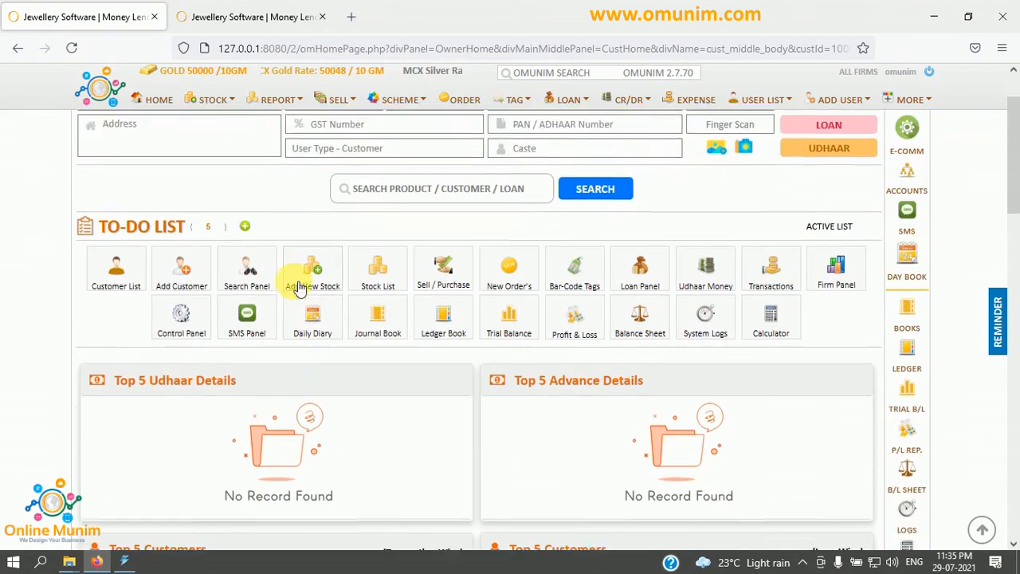
{"action": "scroll", "coordinate": [293, 286], "scroll_direction": "down", "scroll_amount": 4}
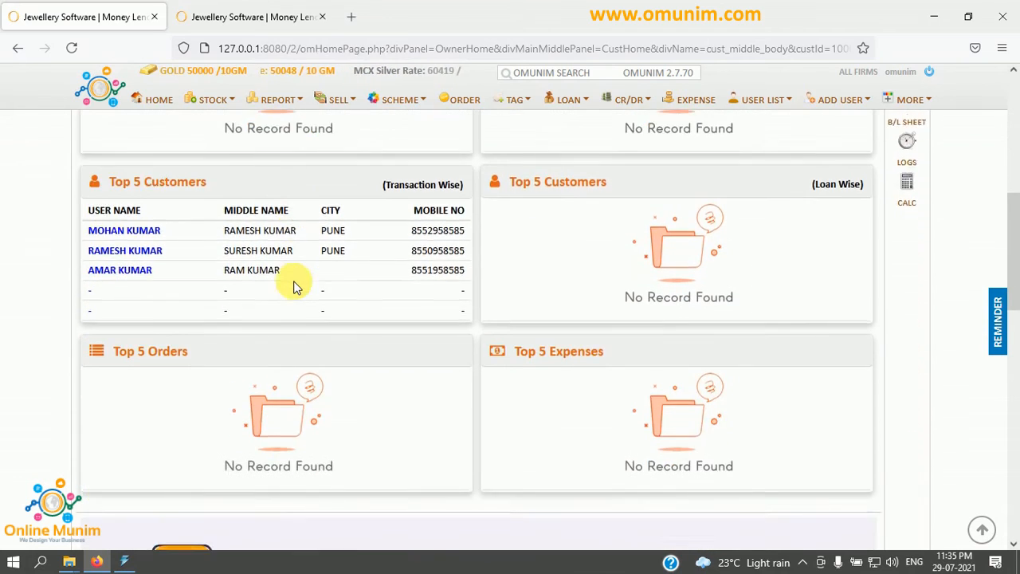
{"action": "scroll", "coordinate": [293, 287], "scroll_direction": "up", "scroll_amount": 10}
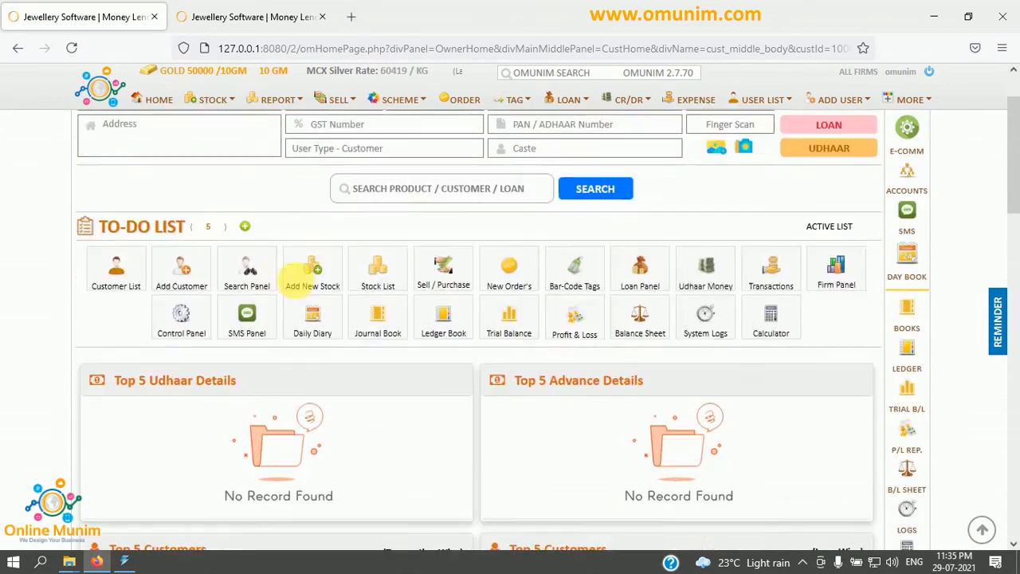